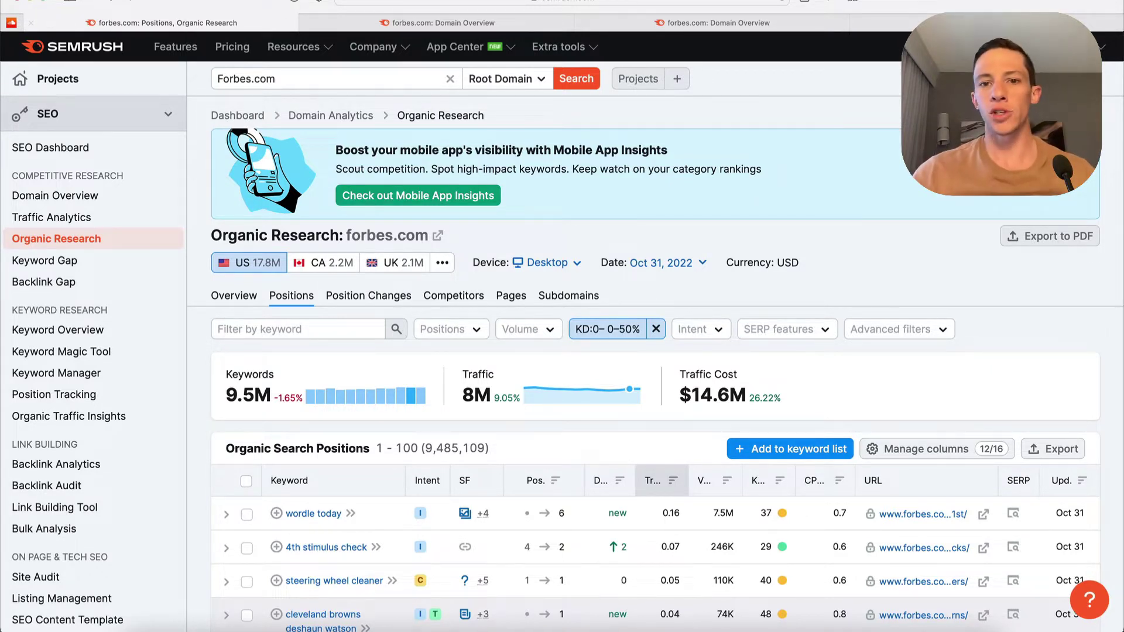
Search Google for "how to focus" in a new browser tab and look through the ranking pages.
{"action": "key", "text": "super+t"}
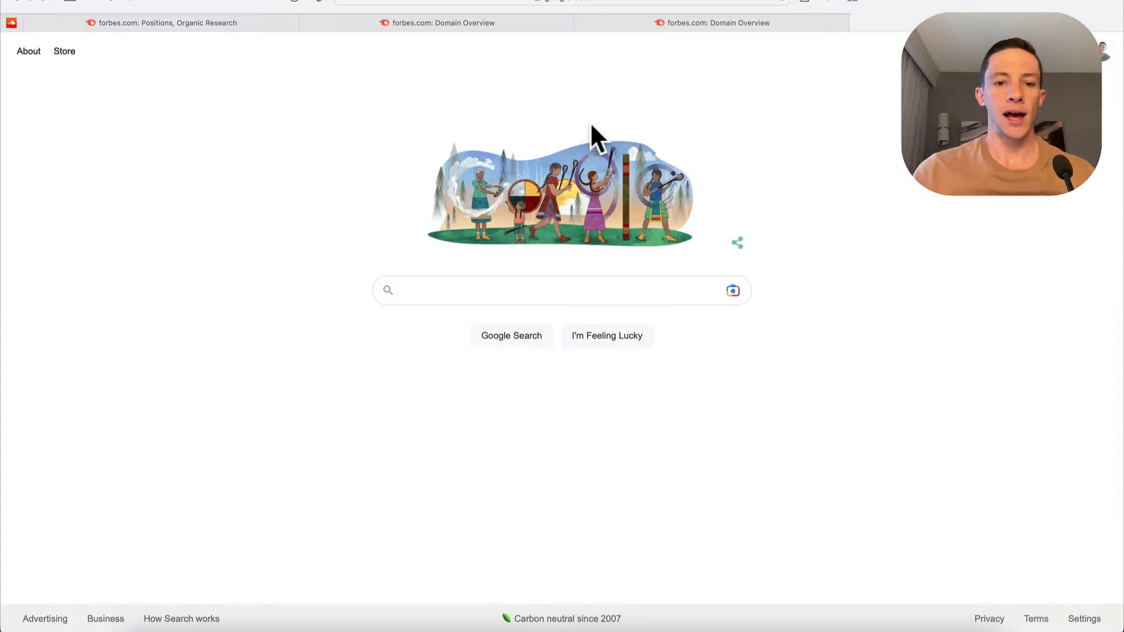
{"action": "type", "text": "how to focus"}
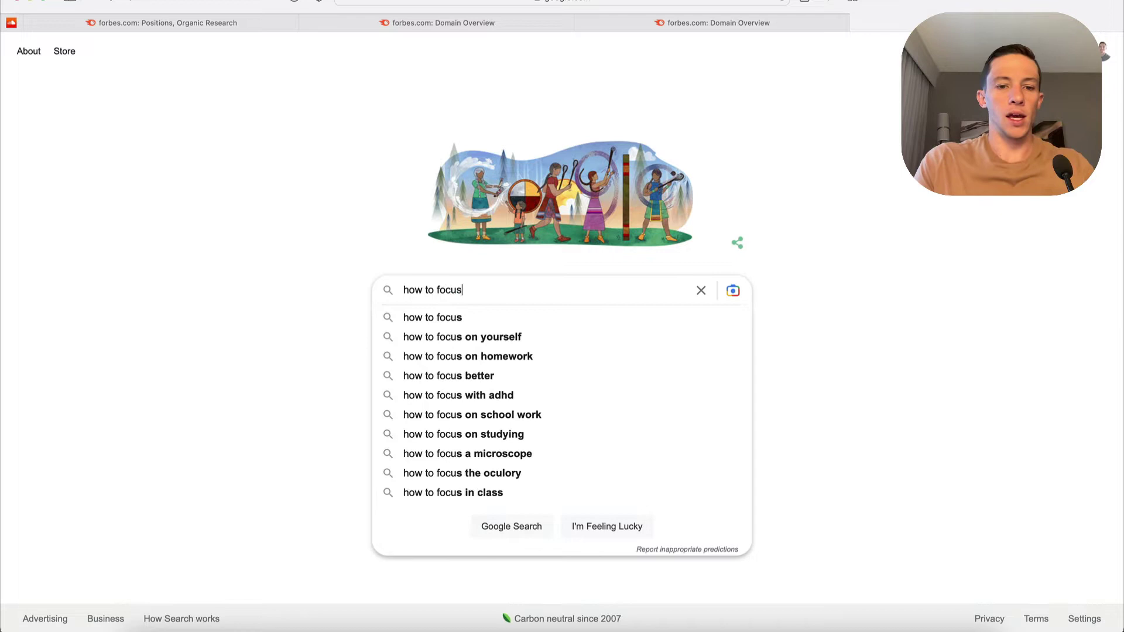
{"action": "key", "text": "Return"}
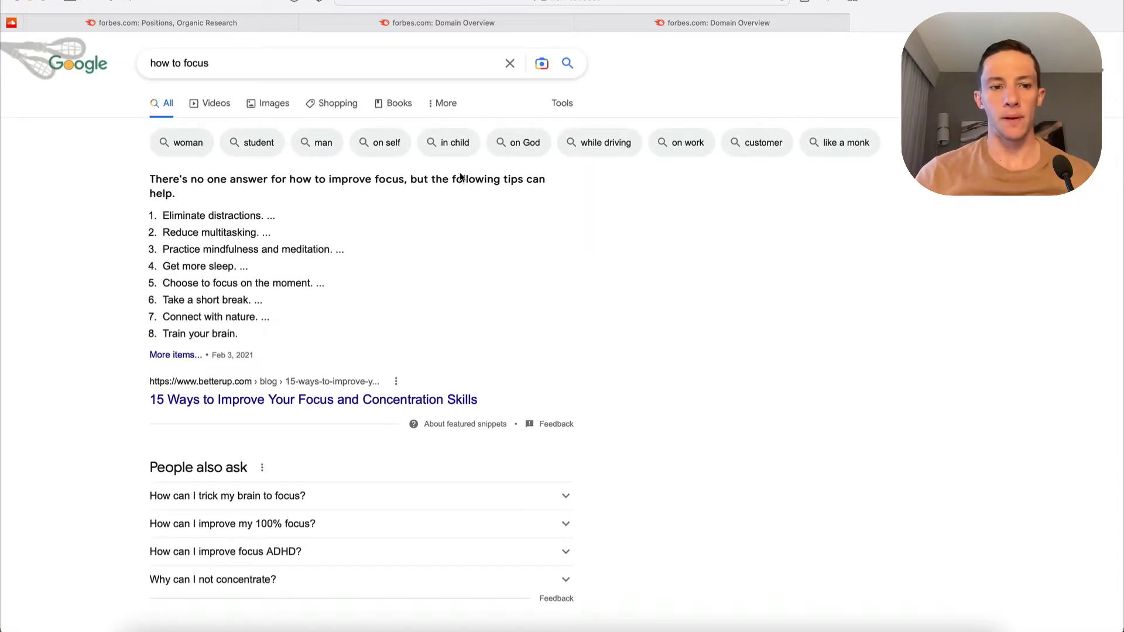
{"action": "scroll", "coordinate": [461, 173], "scroll_direction": "down", "scroll_amount": 2}
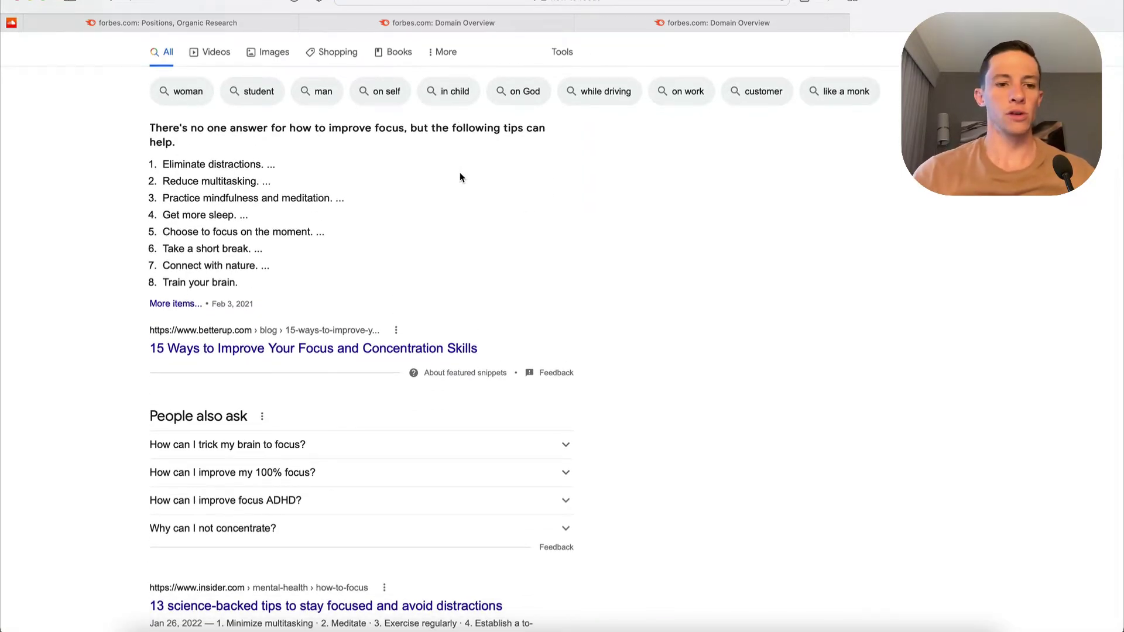
{"action": "scroll", "coordinate": [460, 177], "scroll_direction": "down", "scroll_amount": 5}
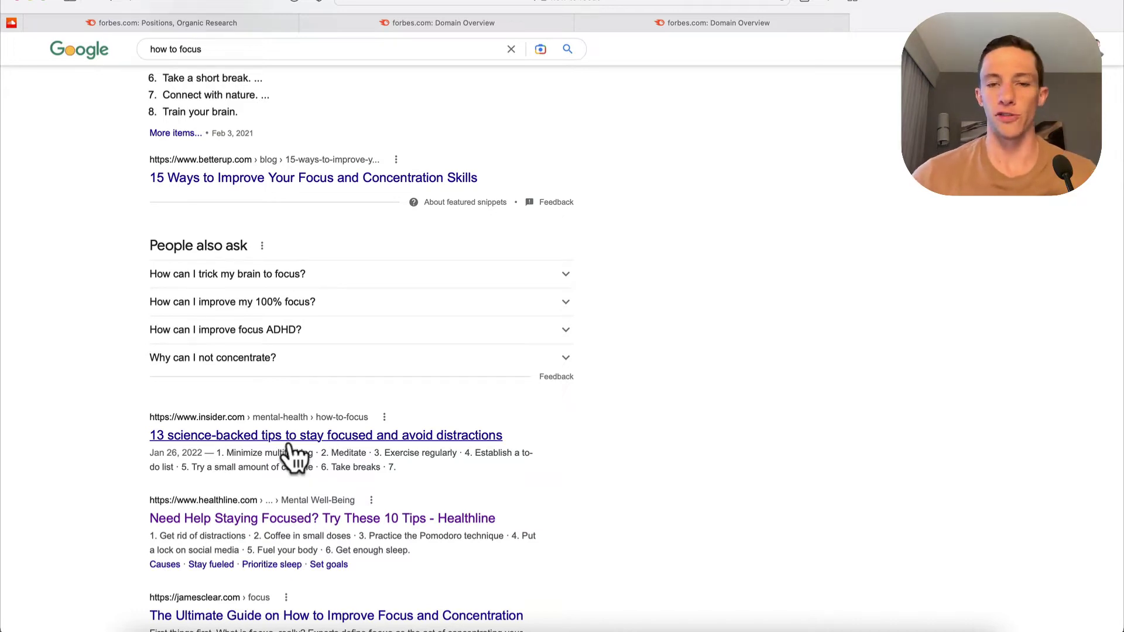
Open Healthline's "Need Help Staying Focused? Try These 10 Tips" article from the results and copy its page URL.
{"action": "left_click", "coordinate": [343, 519]}
{"action": "left_click", "coordinate": [585, 2]}
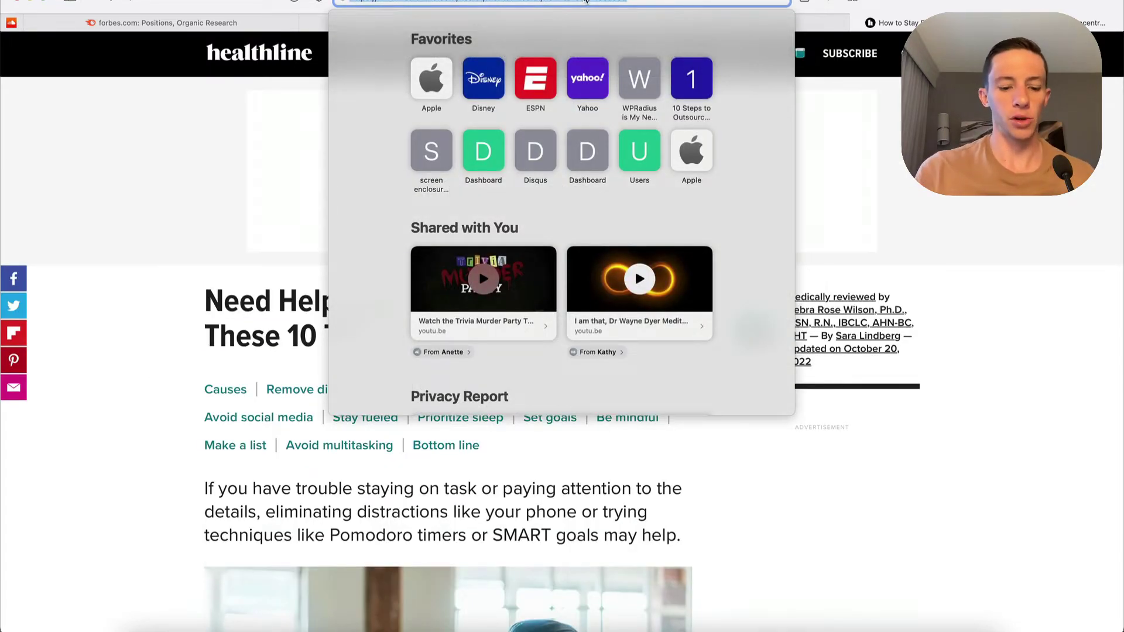
{"action": "left_click", "coordinate": [133, 428]}
{"action": "scroll", "coordinate": [134, 428], "scroll_direction": "down", "scroll_amount": 7}
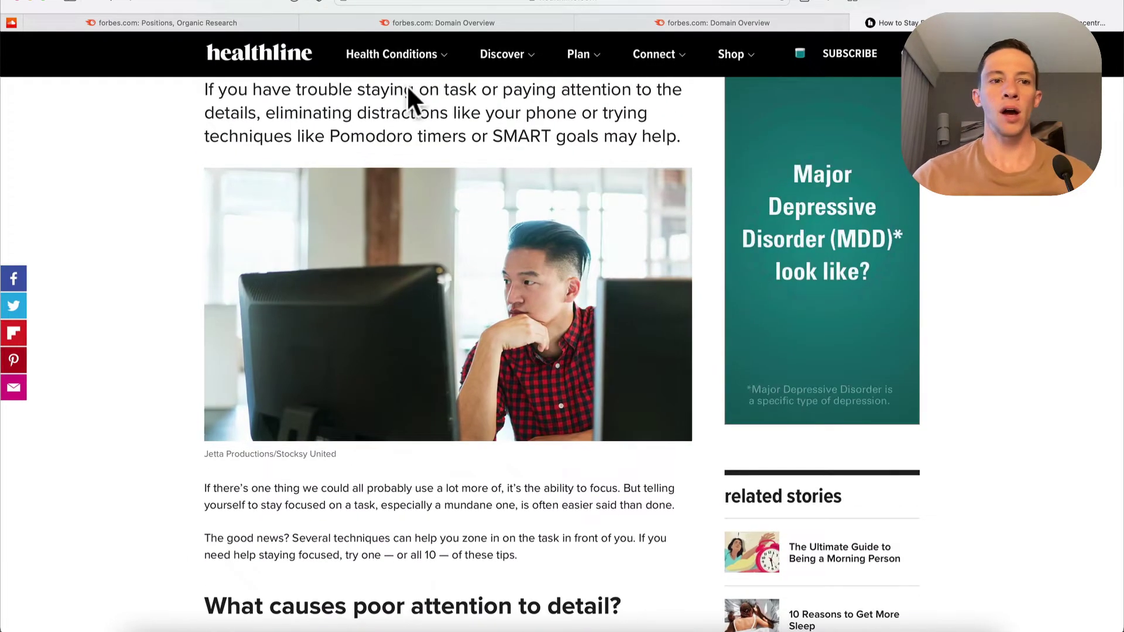
{"action": "left_click", "coordinate": [227, 19]}
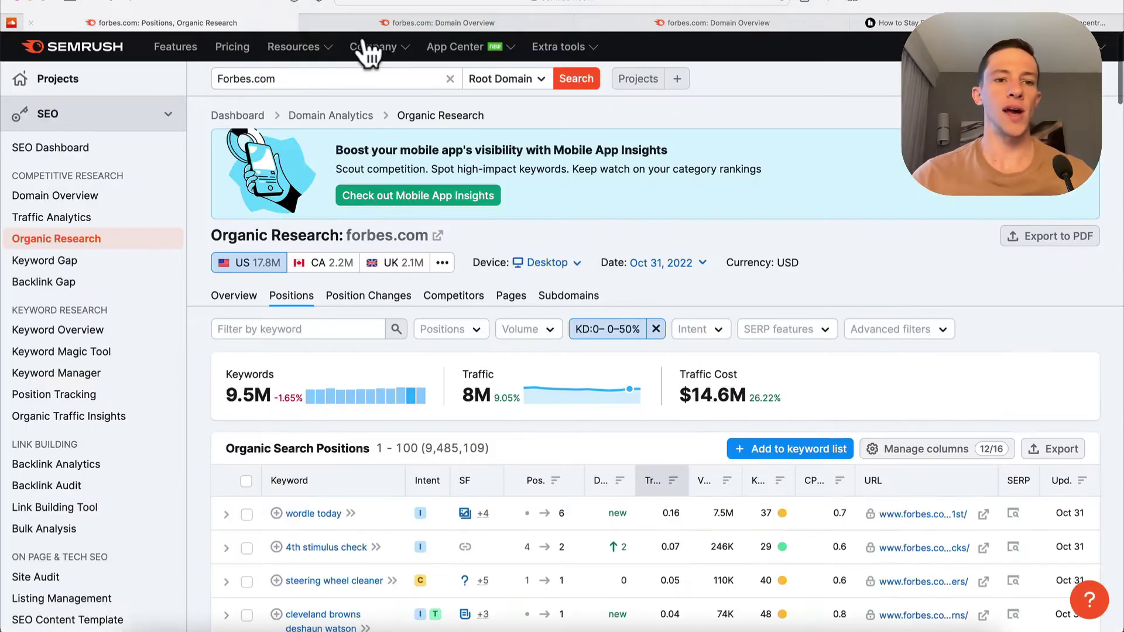
{"action": "left_click", "coordinate": [333, 78]}
{"action": "key", "text": "super+a"}
{"action": "type", "text": "https://www.healthline.com/health/mental-health/how-to-stay-focused"}
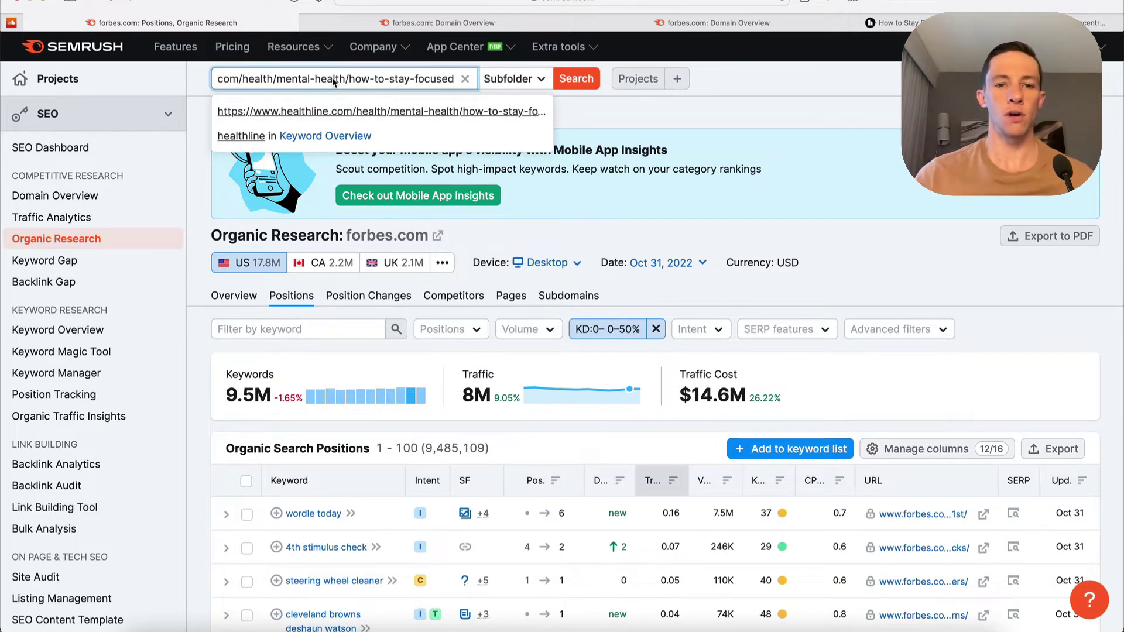
{"action": "key", "text": "Return"}
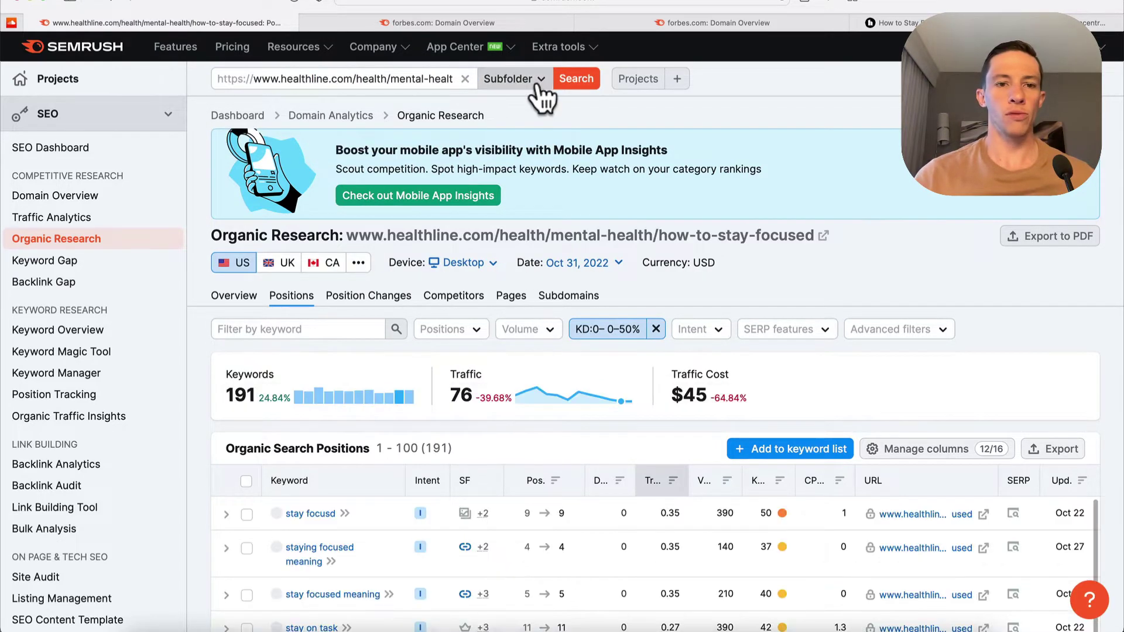
Switch the report scope to Root Domain to view the whole Healthline site, and return it to Subfolder.
{"action": "left_click", "coordinate": [534, 83]}
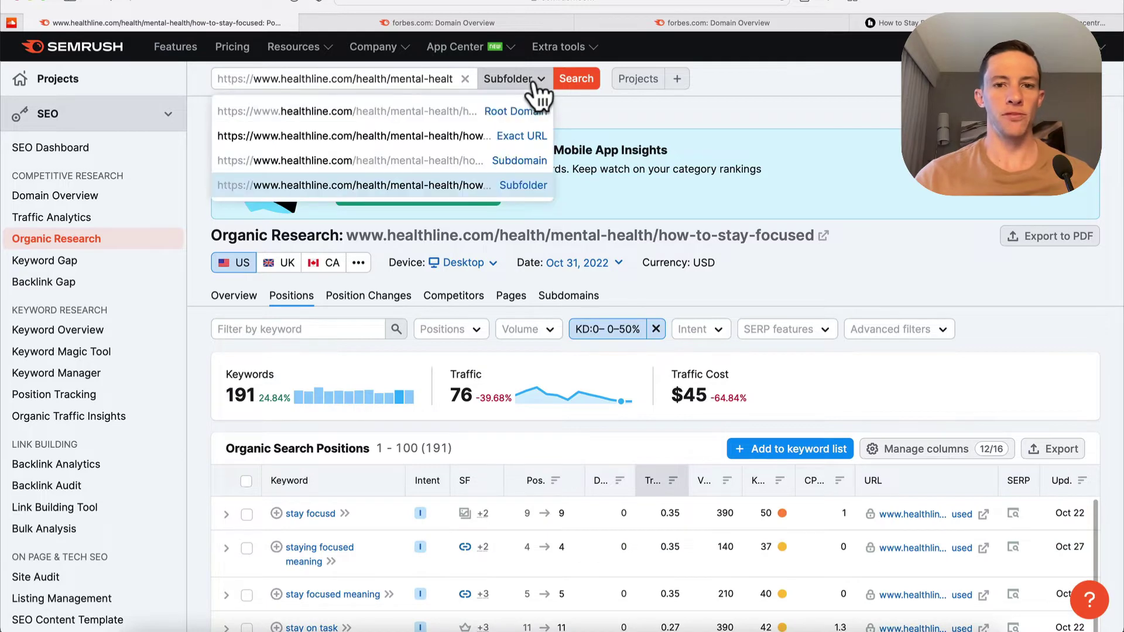
{"action": "left_click", "coordinate": [508, 114]}
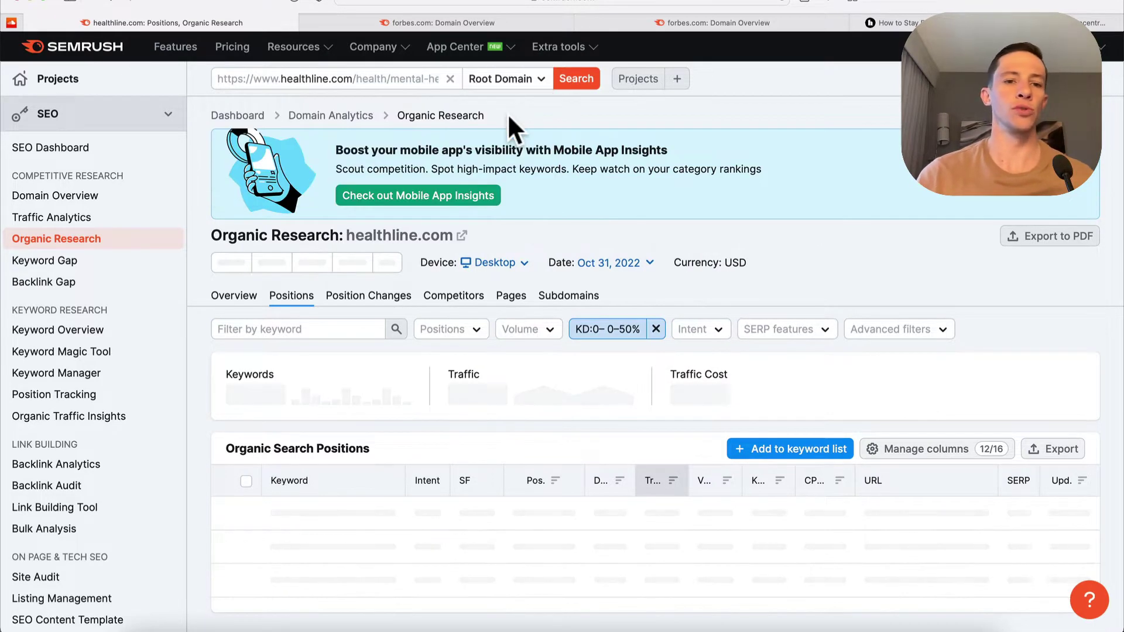
{"action": "left_click", "coordinate": [502, 82]}
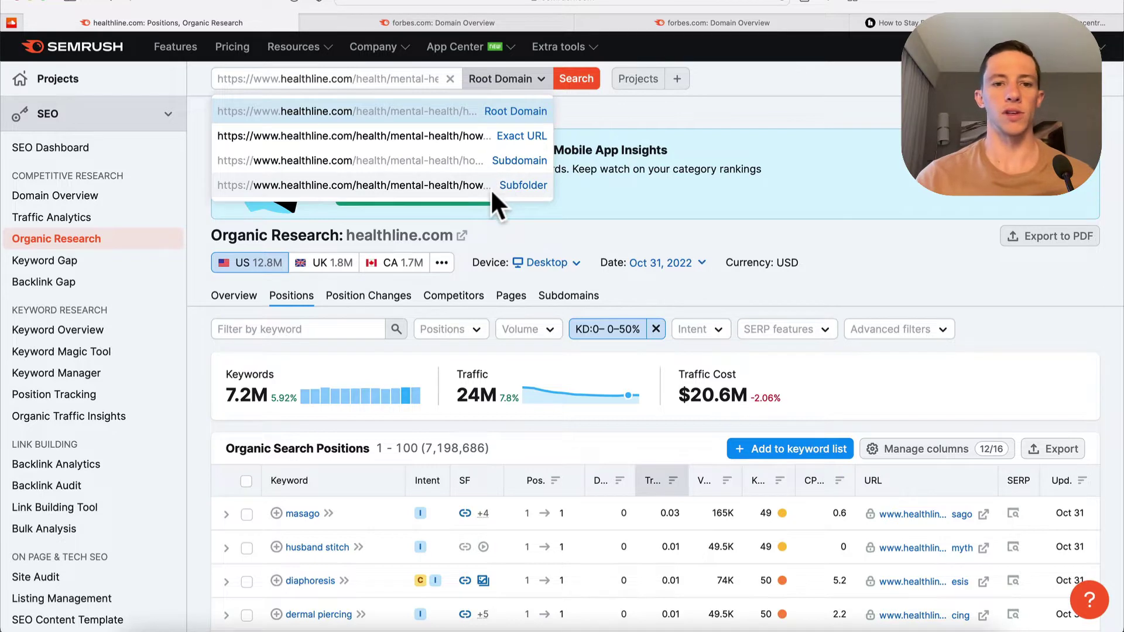
{"action": "left_click", "coordinate": [511, 185]}
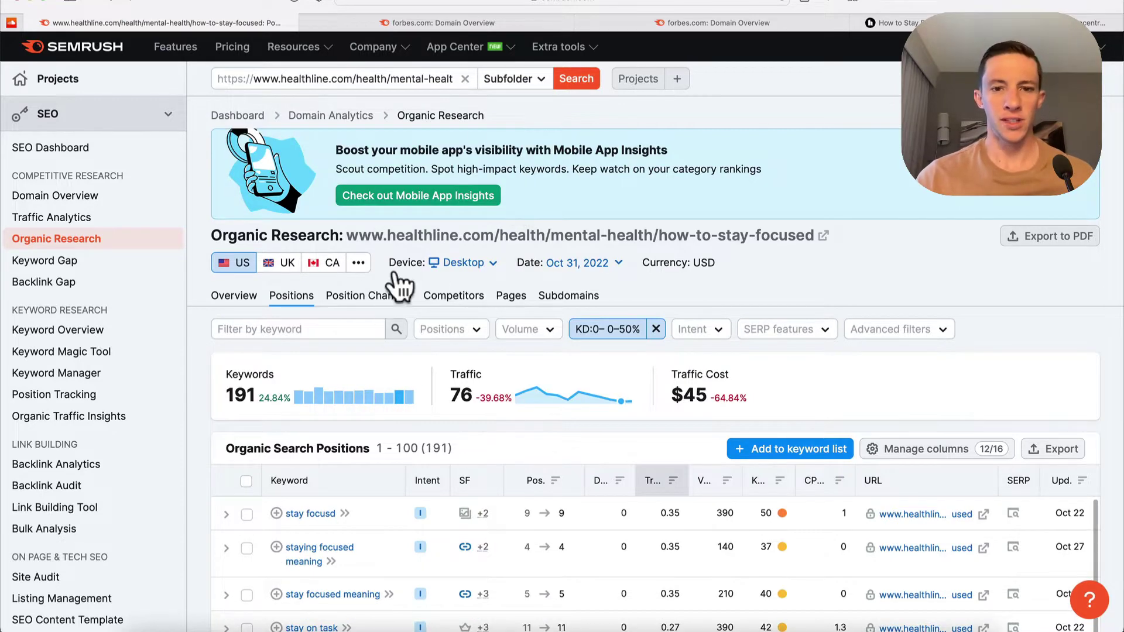
Change the report scope to Exact URL for the Healthline article.
{"action": "left_click", "coordinate": [536, 79]}
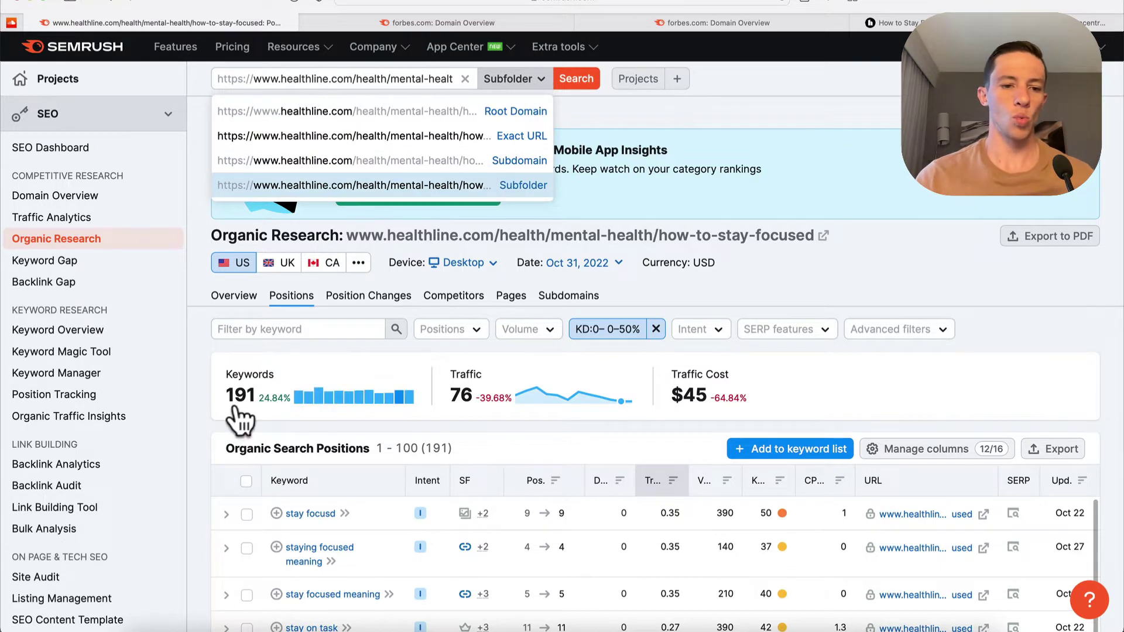
{"action": "left_click", "coordinate": [520, 136]}
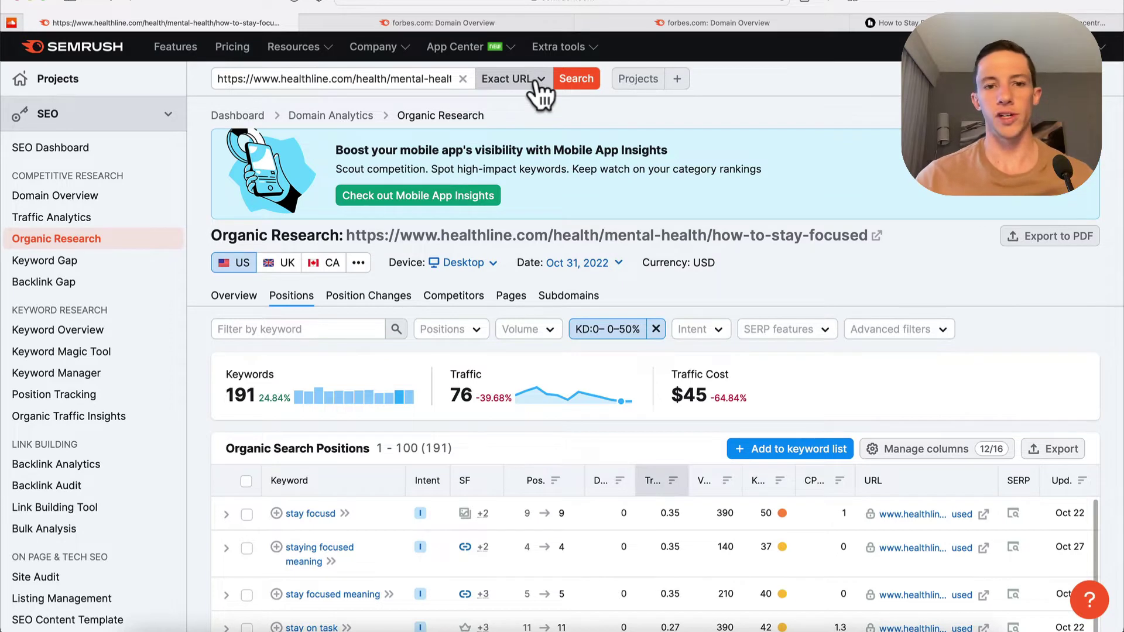
Try adding ".aspx" to the end of the searched article URL, remove it again, and check the scope options.
{"action": "left_click", "coordinate": [449, 79]}
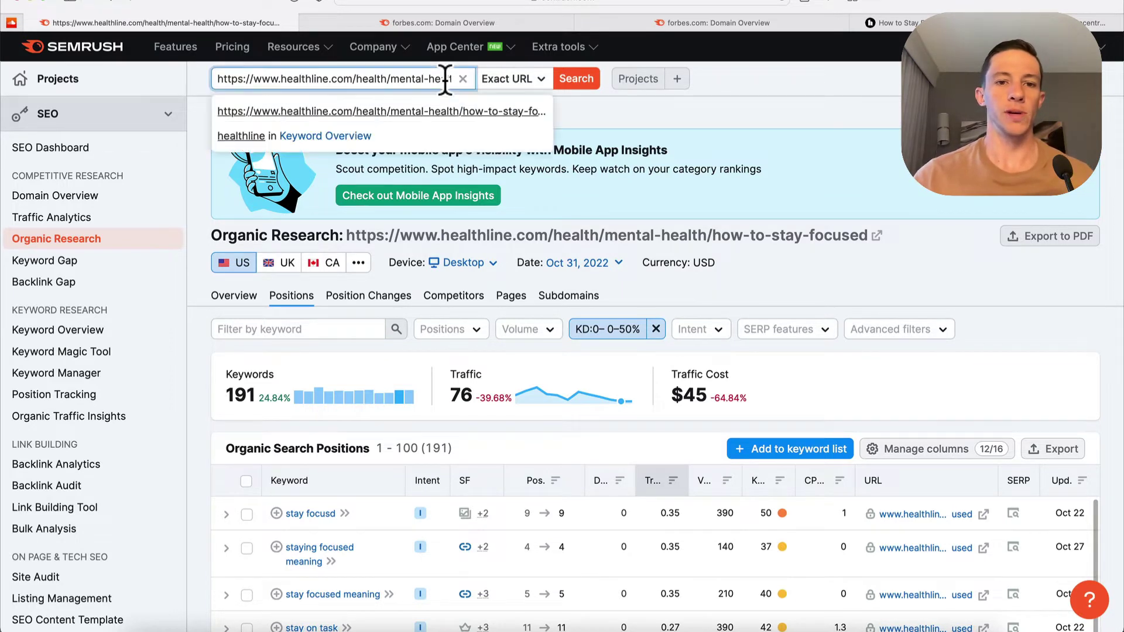
{"action": "mouse_move", "coordinate": [456, 87]}
{"action": "left_mouse_down"}
{"action": "mouse_move", "coordinate": [553, 99]}
{"action": "mouse_move", "coordinate": [376, 76]}
{"action": "mouse_move", "coordinate": [450, 79]}
{"action": "left_mouse_up"}
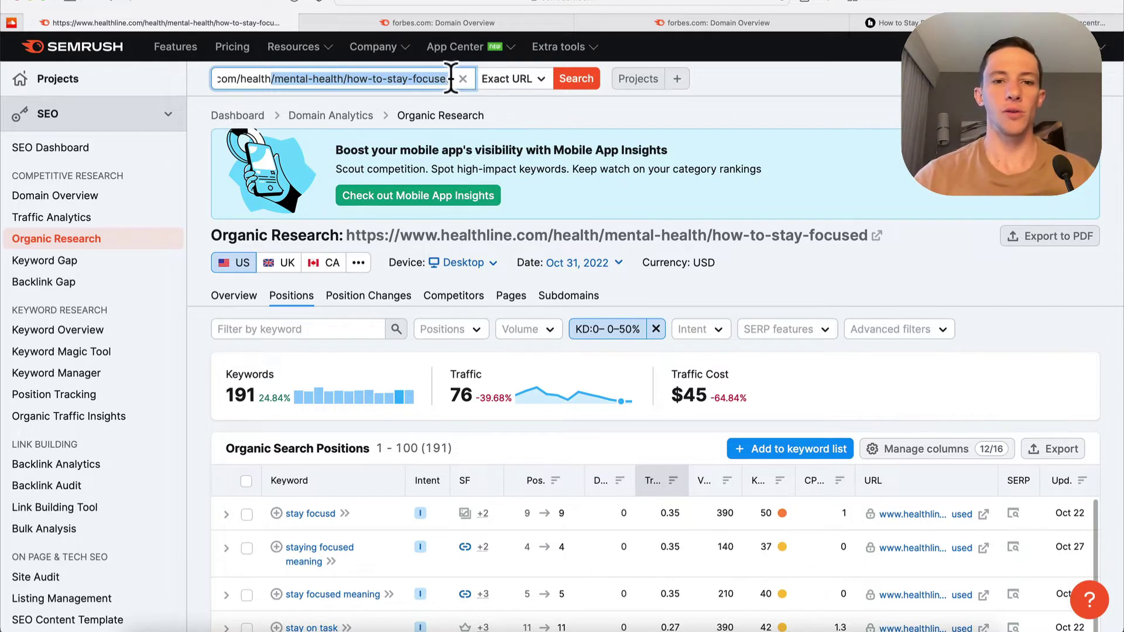
{"action": "left_click", "coordinate": [451, 78]}
{"action": "type", "text": "."}
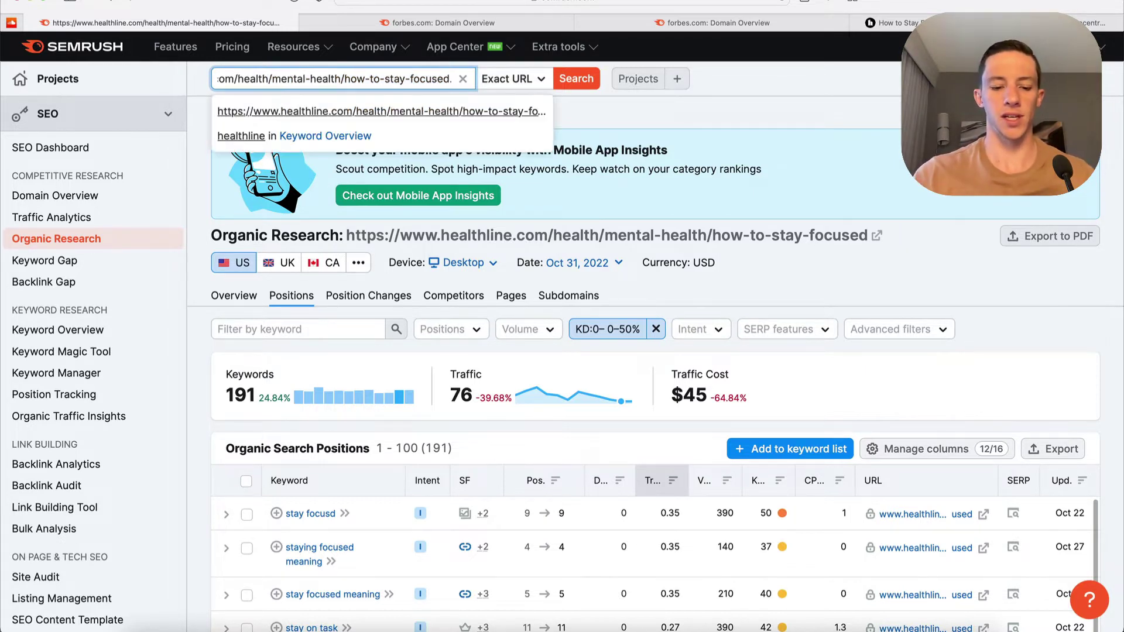
{"action": "type", "text": "aspx"}
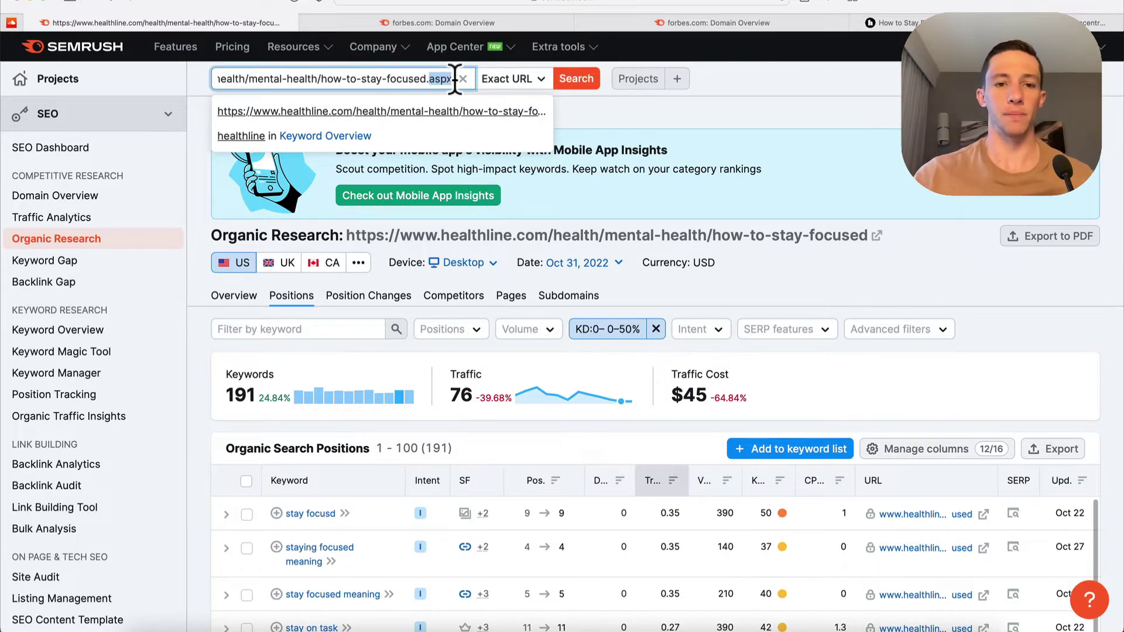
{"action": "key", "text": "BackSpace"}
{"action": "left_click", "coordinate": [512, 79]}
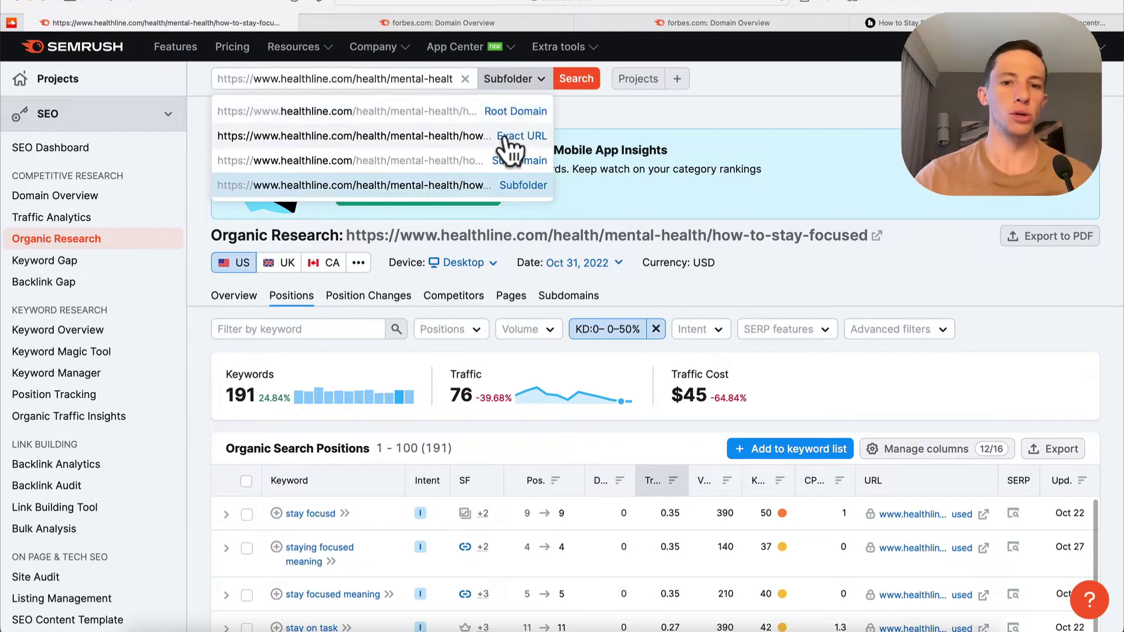
{"action": "left_click", "coordinate": [748, 76]}
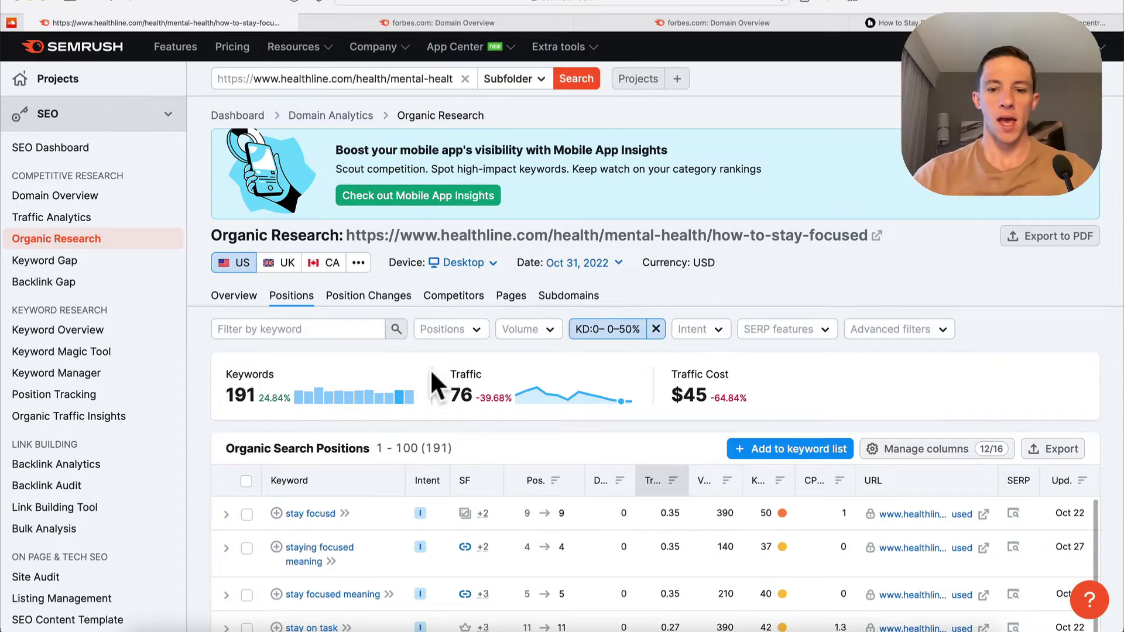
Remove the keyword difficulty filter from the article's organic search positions.
{"action": "scroll", "coordinate": [430, 369], "scroll_direction": "down", "scroll_amount": 5}
{"action": "scroll", "coordinate": [612, 321], "scroll_direction": "up", "scroll_amount": 2}
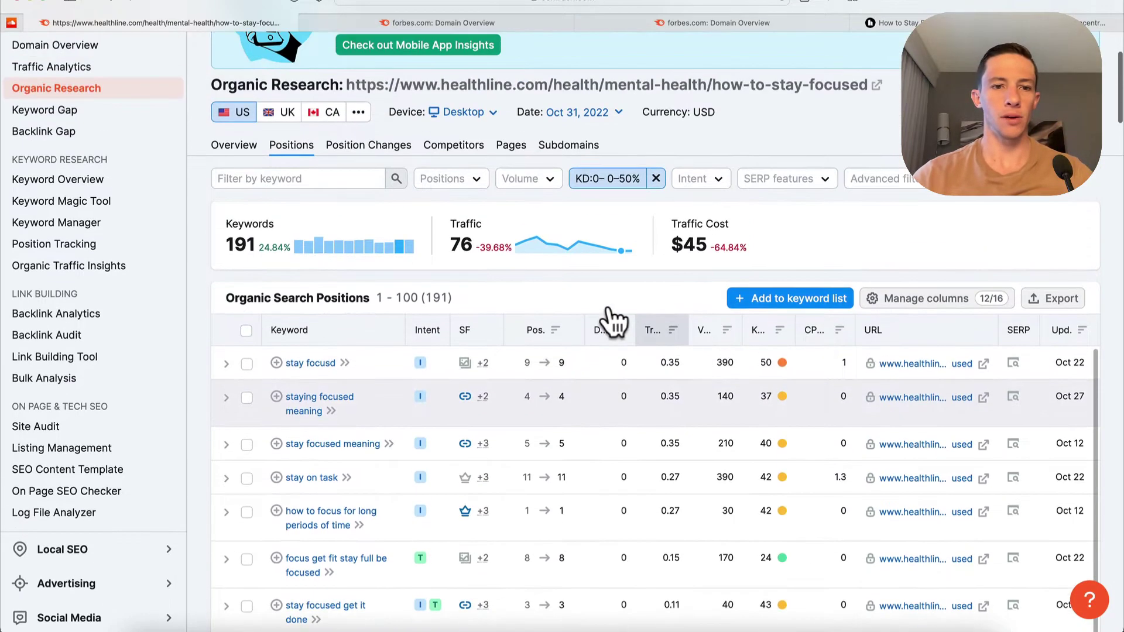
{"action": "left_click", "coordinate": [655, 178]}
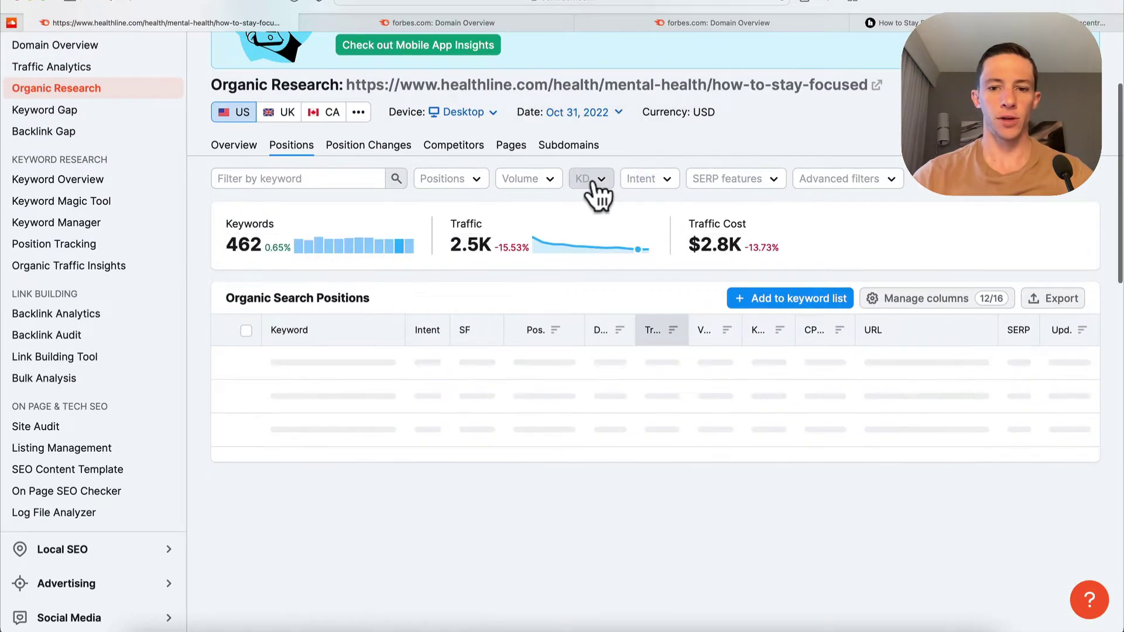
{"action": "scroll", "coordinate": [650, 237], "scroll_direction": "down", "scroll_amount": 1}
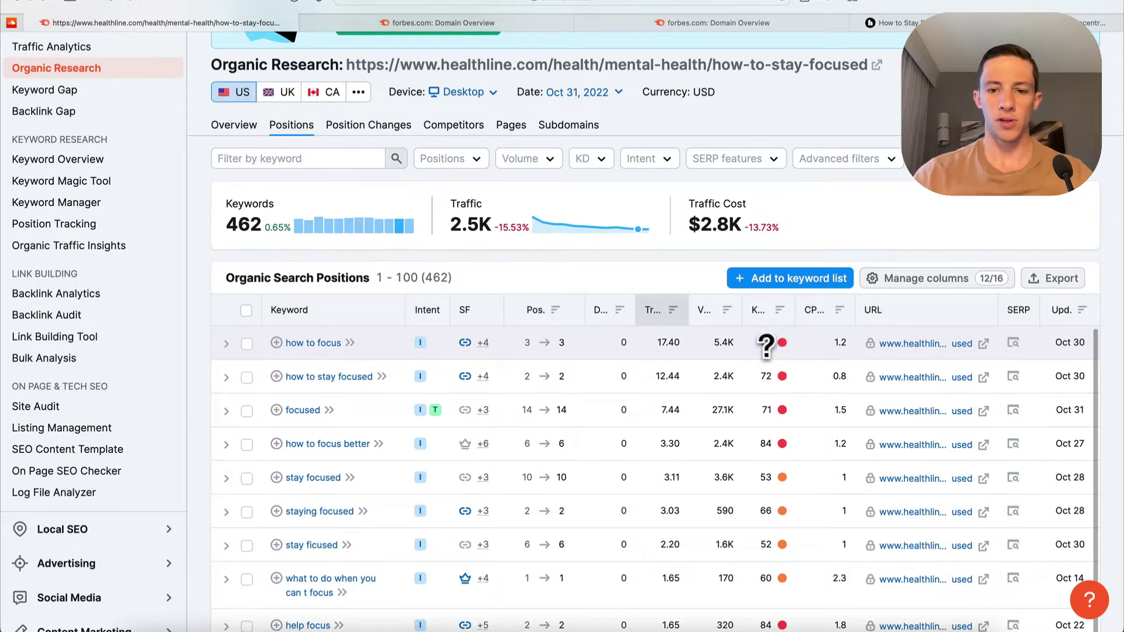
Check the CPC and Keyword Difficulty column explanations and the difficulty scores of the first listed keywords.
{"action": "double_click", "coordinate": [814, 311]}
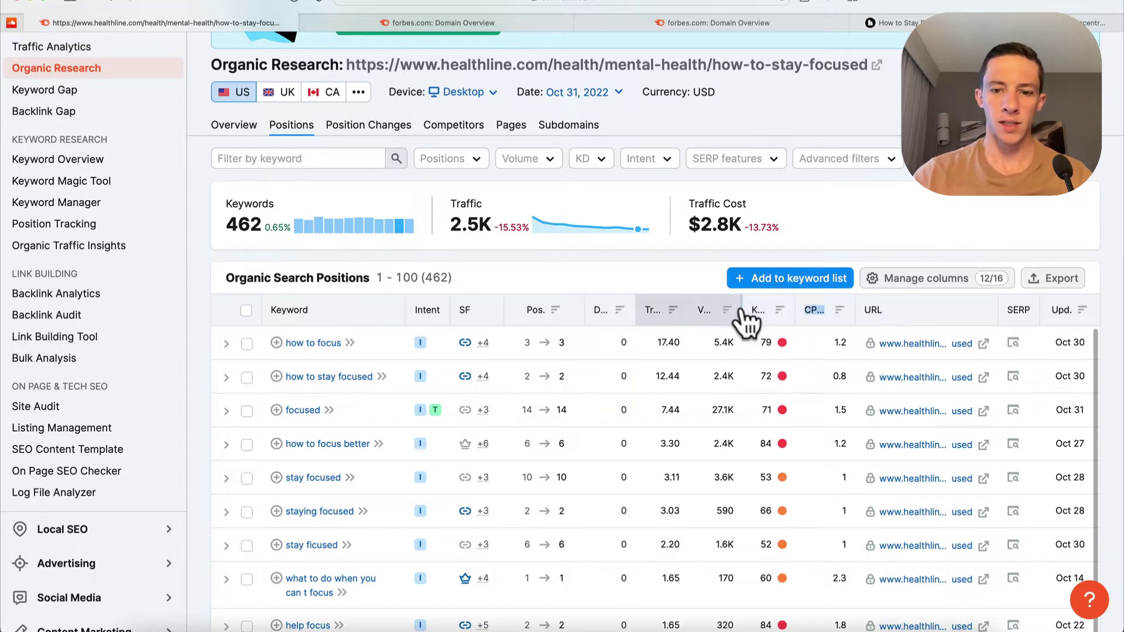
{"action": "mouse_move", "coordinate": [814, 321]}
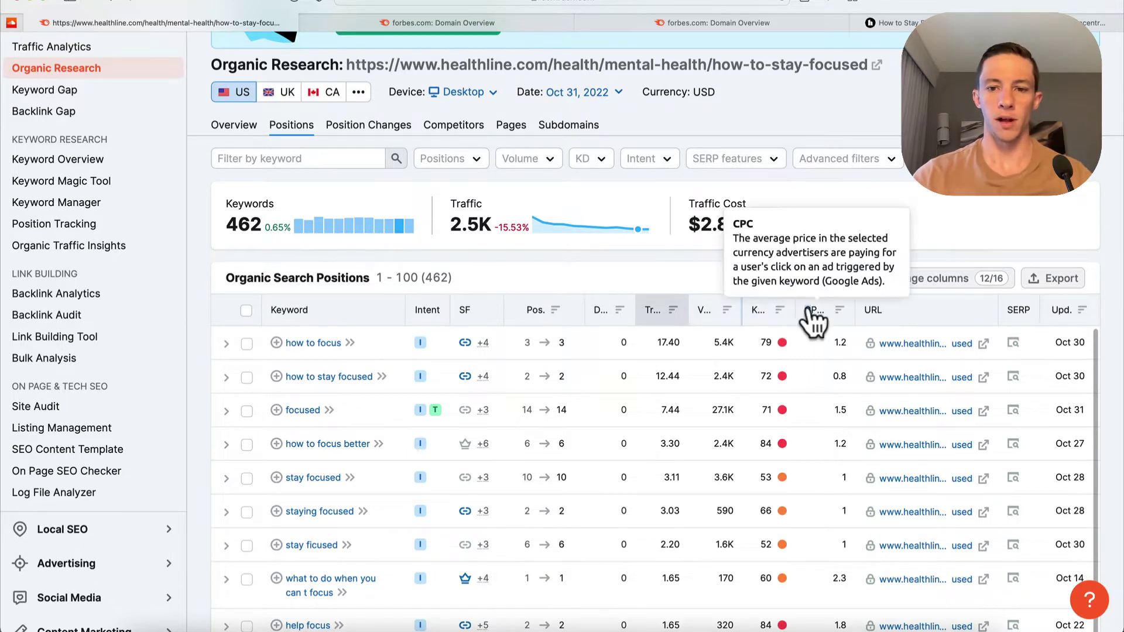
{"action": "mouse_move", "coordinate": [762, 322]}
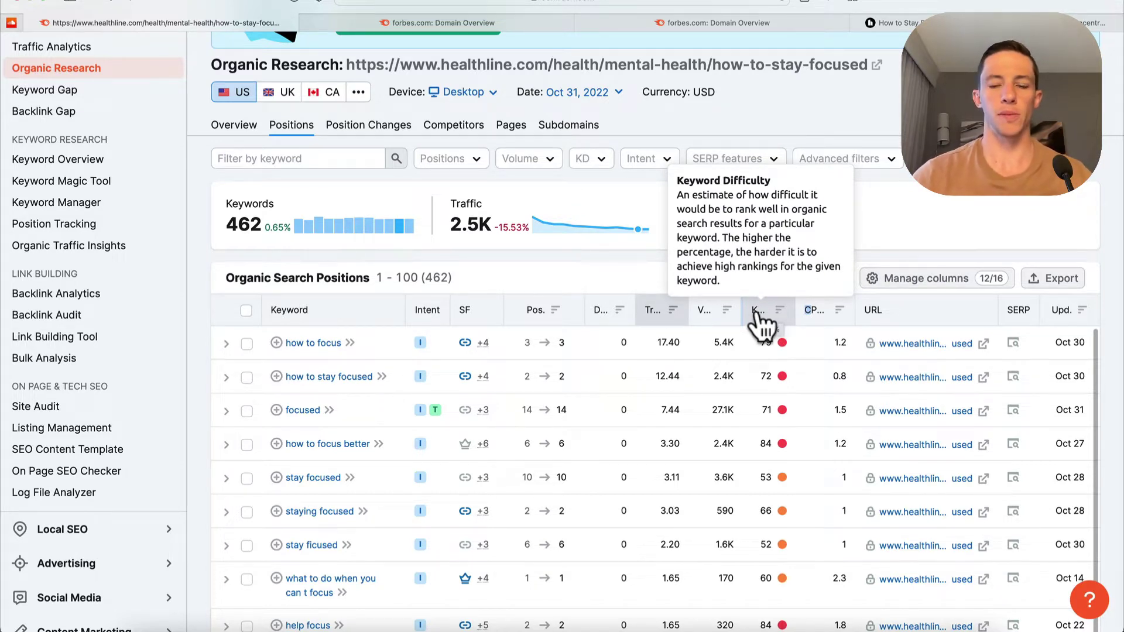
{"action": "mouse_move", "coordinate": [766, 343]}
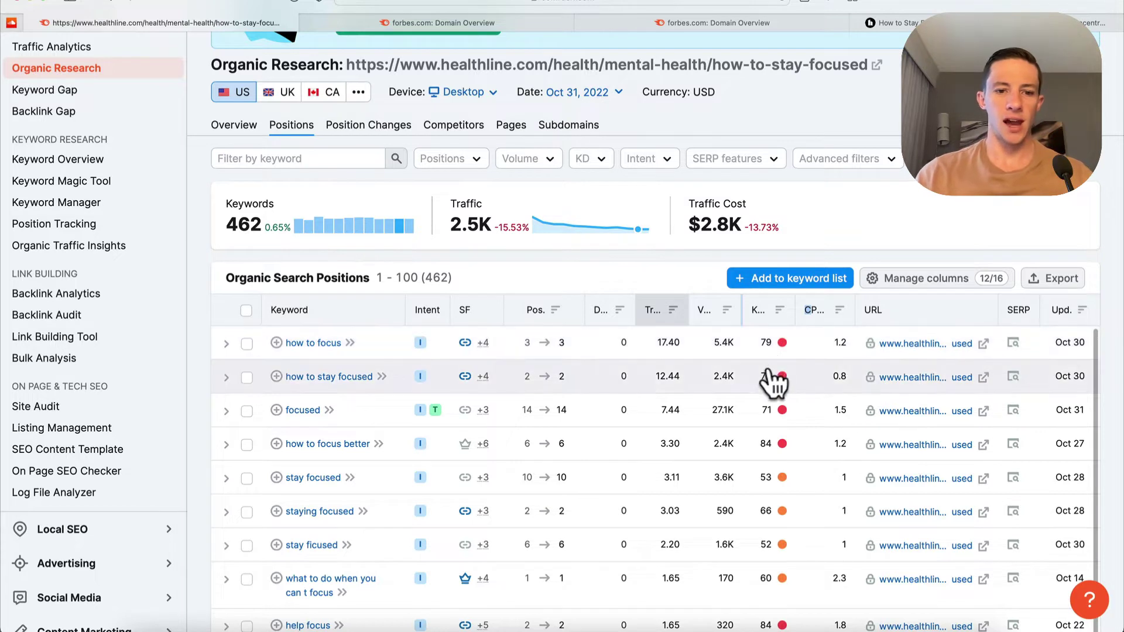
{"action": "mouse_move", "coordinate": [779, 380]}
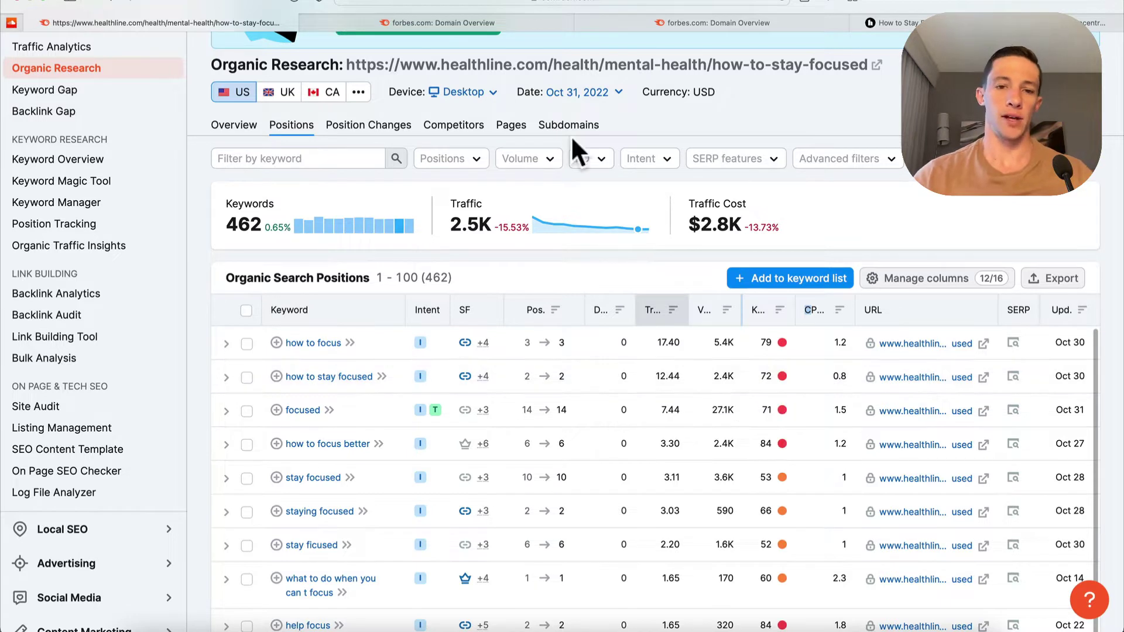
Filter the positions to a custom keyword difficulty range with a maximum of 50, and review the remaining keywords.
{"action": "left_click", "coordinate": [596, 164]}
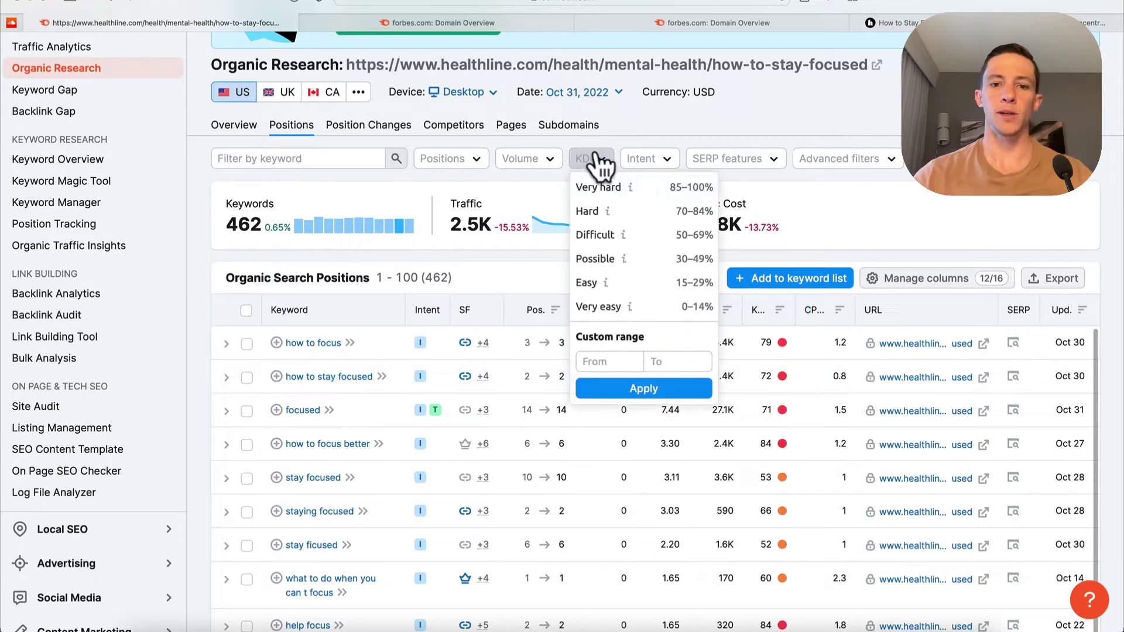
{"action": "left_click", "coordinate": [665, 362]}
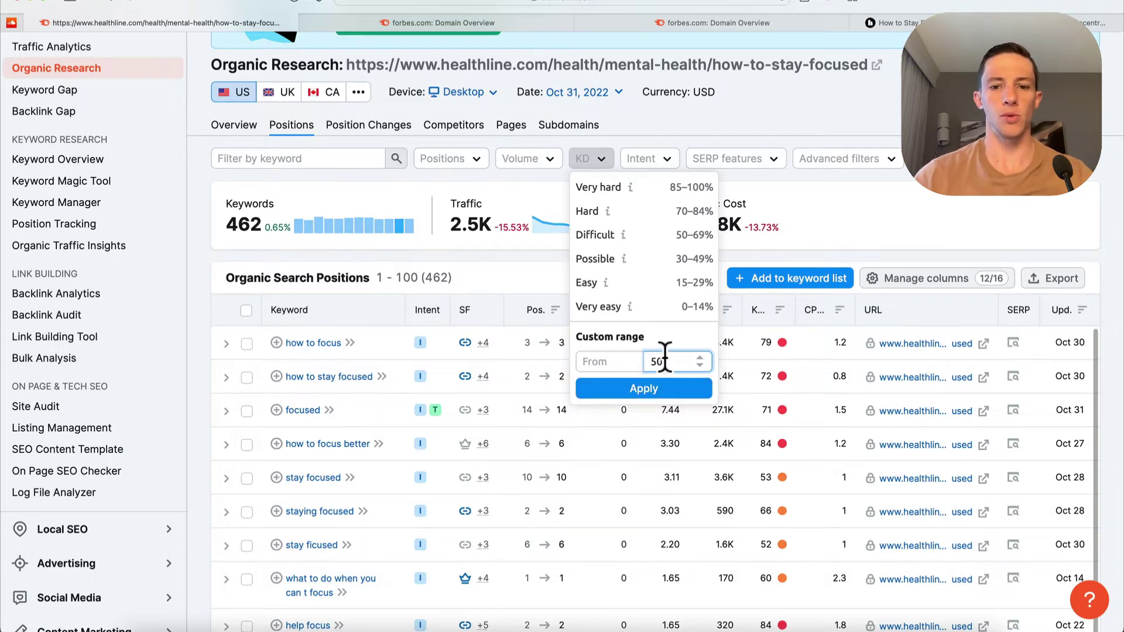
{"action": "left_click", "coordinate": [654, 390]}
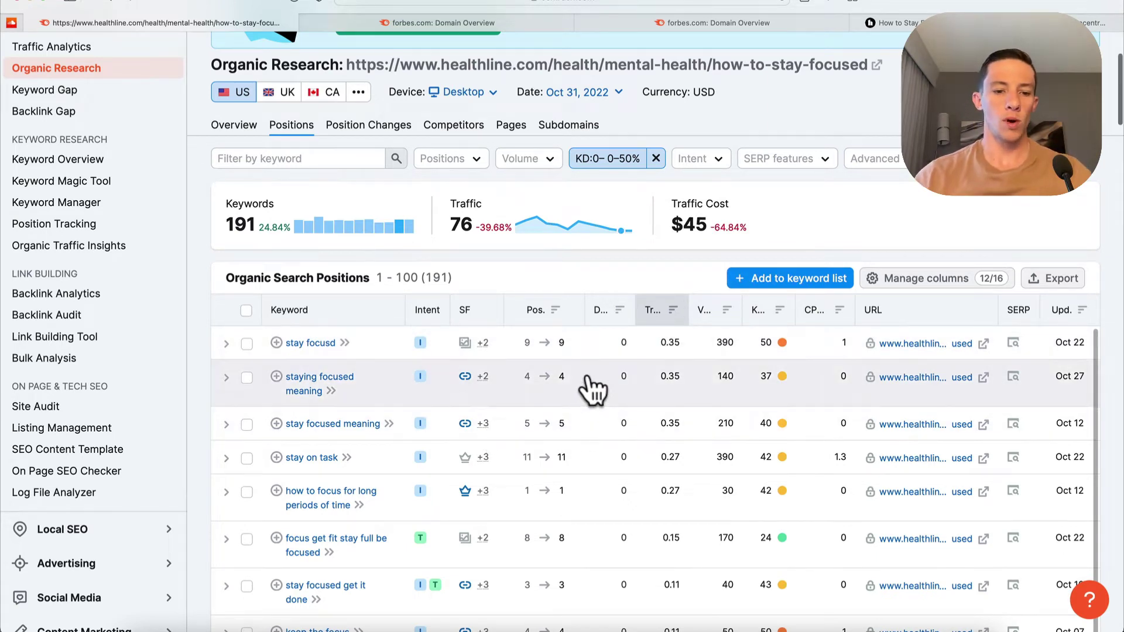
{"action": "scroll", "coordinate": [592, 389], "scroll_direction": "down", "scroll_amount": 3}
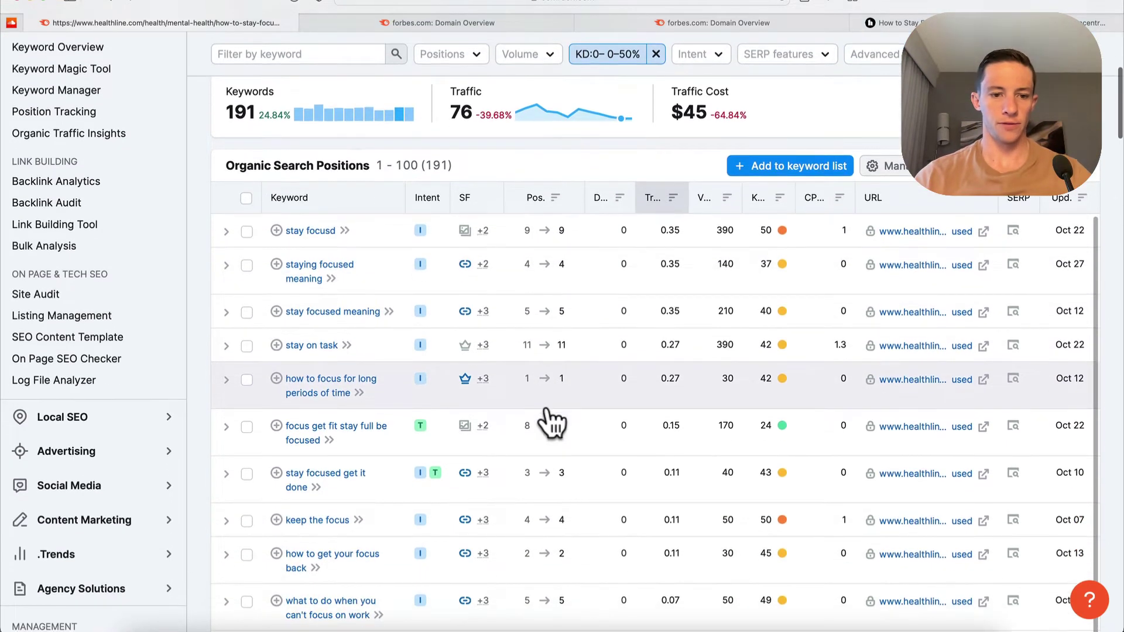
{"action": "scroll", "coordinate": [434, 470], "scroll_direction": "down", "scroll_amount": 2}
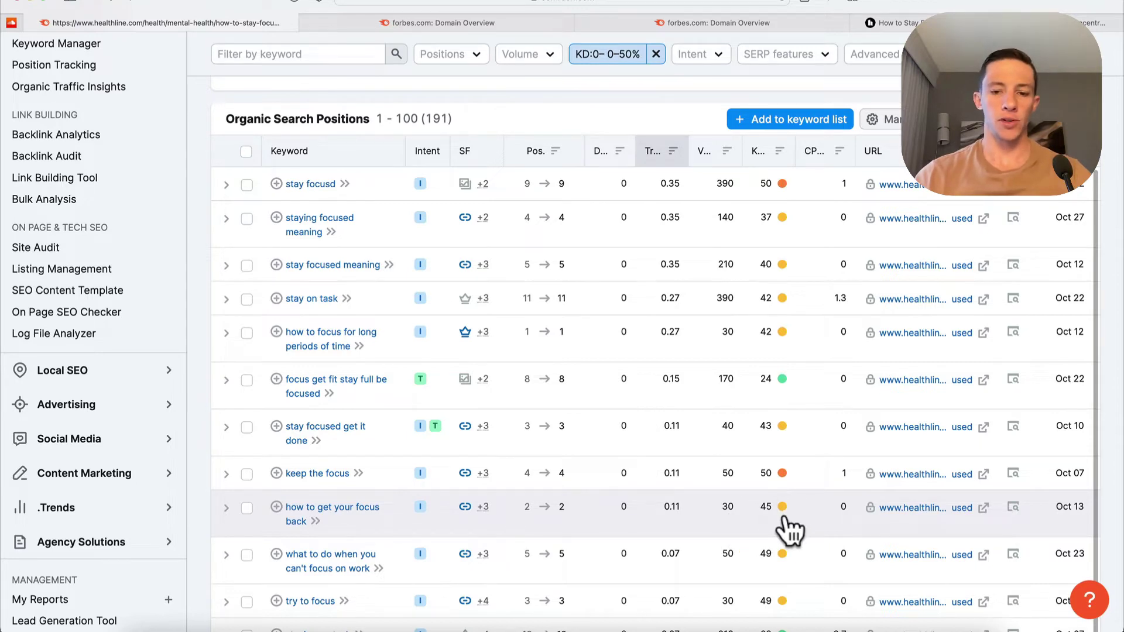
Go through the filtered positions and select the keywords "how to be more attentive" and "how to regain your focus".
{"action": "mouse_move", "coordinate": [770, 509]}
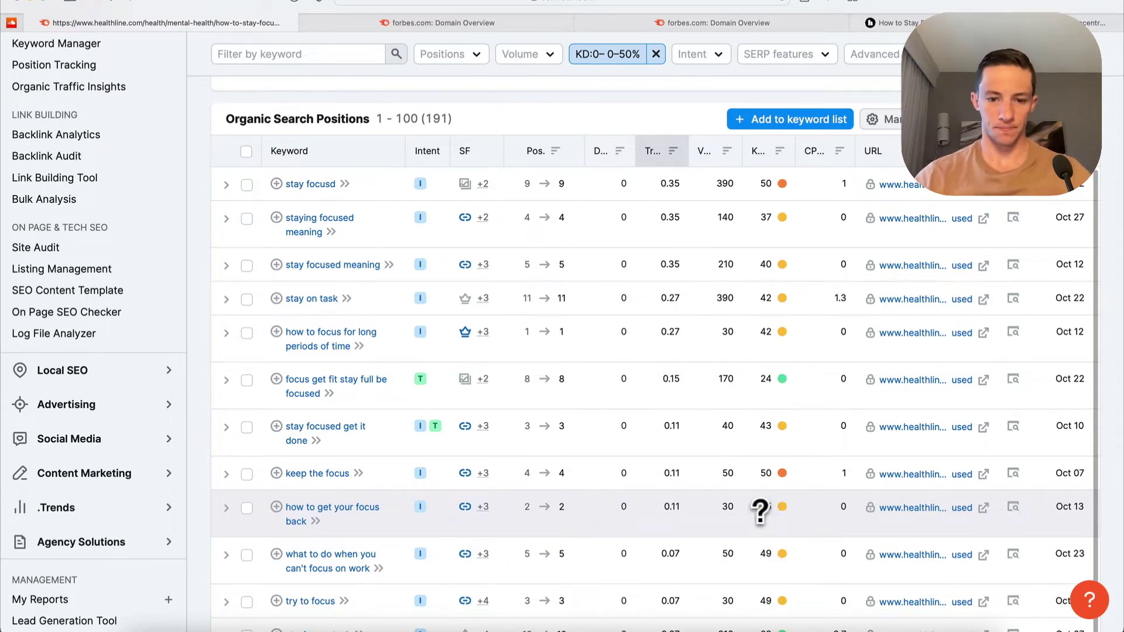
{"action": "scroll", "coordinate": [764, 509], "scroll_direction": "down", "scroll_amount": 1}
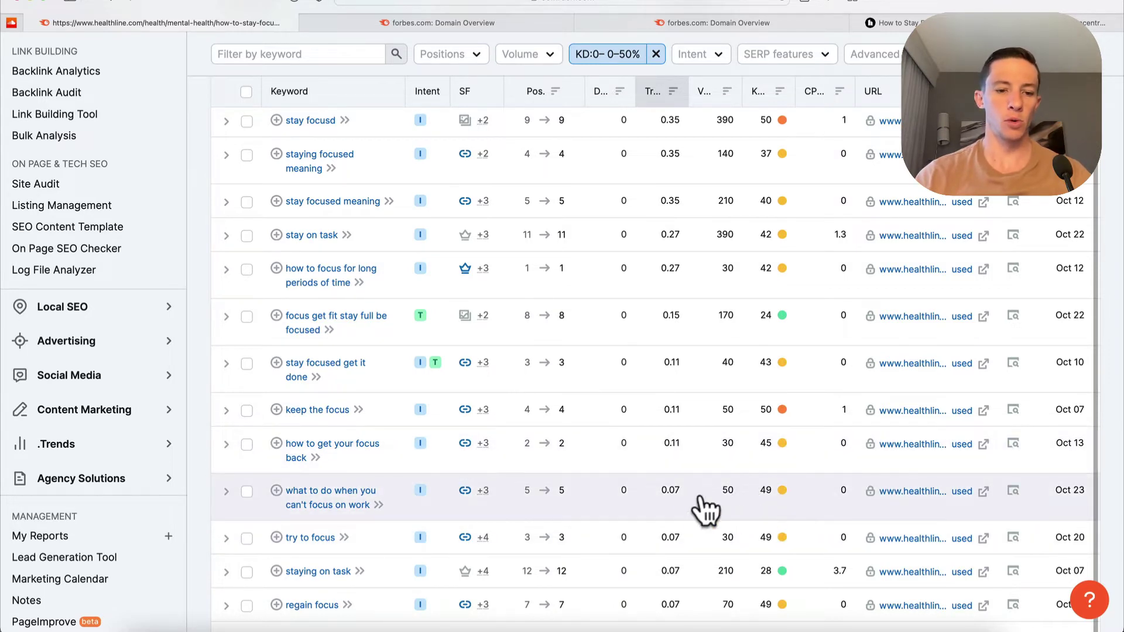
{"action": "scroll", "coordinate": [697, 508], "scroll_direction": "down", "scroll_amount": 1}
{"action": "scroll", "coordinate": [692, 508], "scroll_direction": "down", "scroll_amount": 3}
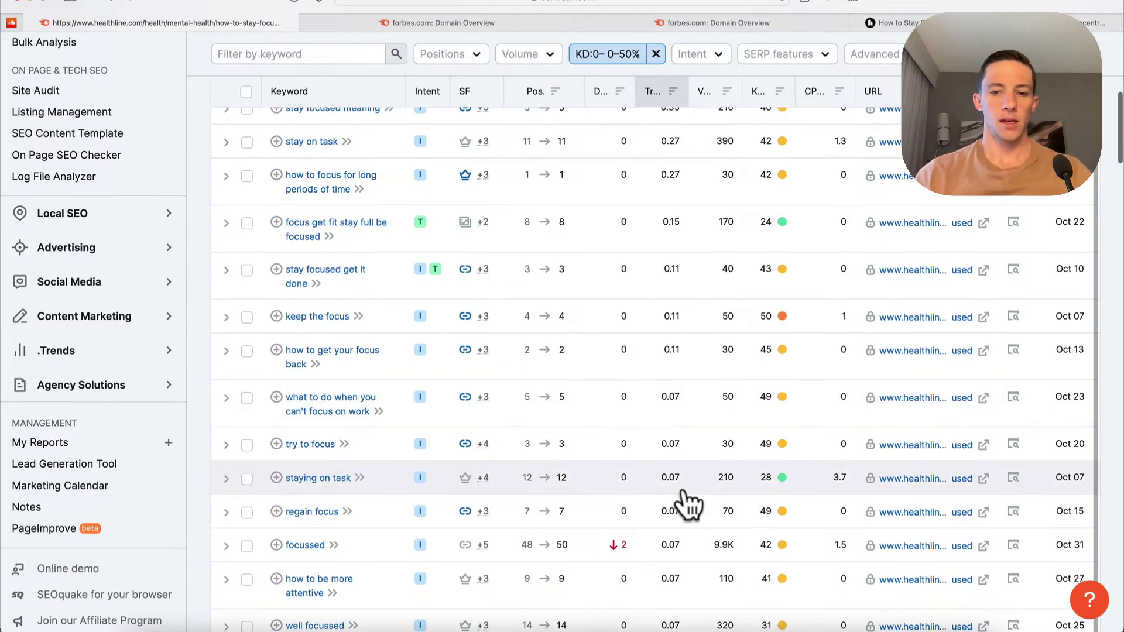
{"action": "scroll", "coordinate": [742, 503], "scroll_direction": "down", "scroll_amount": 1}
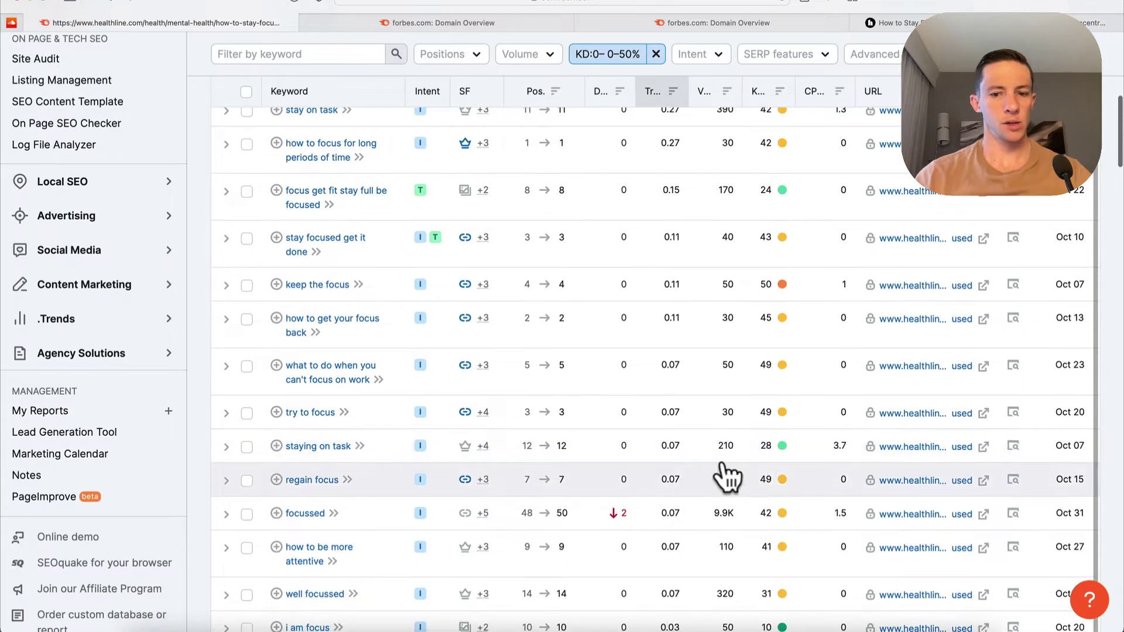
{"action": "scroll", "coordinate": [724, 470], "scroll_direction": "down", "scroll_amount": 3}
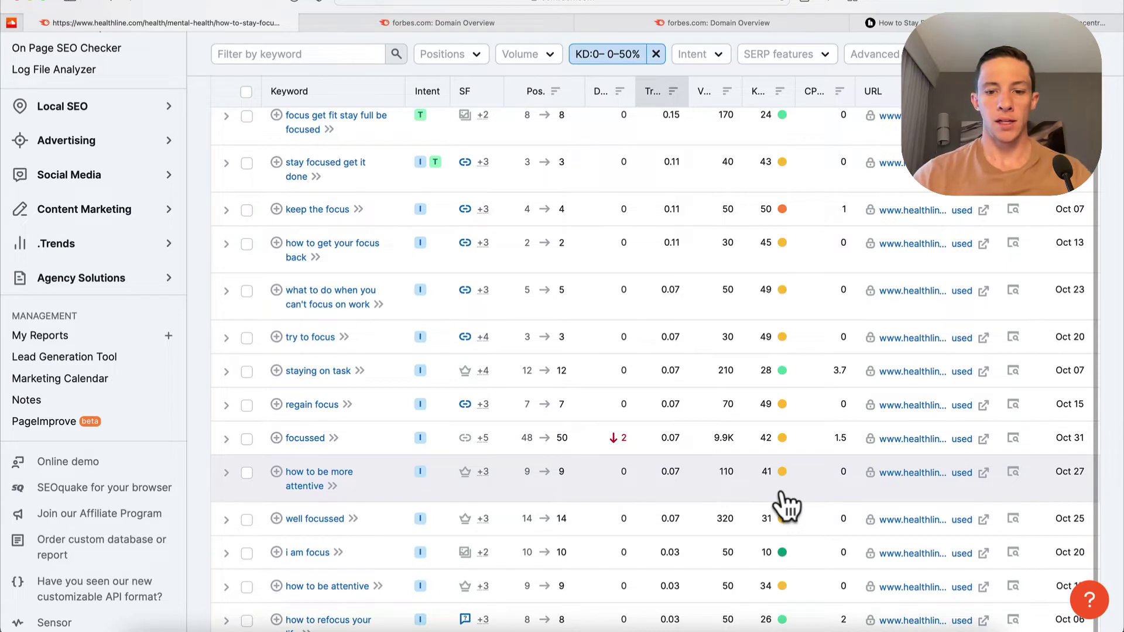
{"action": "scroll", "coordinate": [738, 502], "scroll_direction": "down", "scroll_amount": 2}
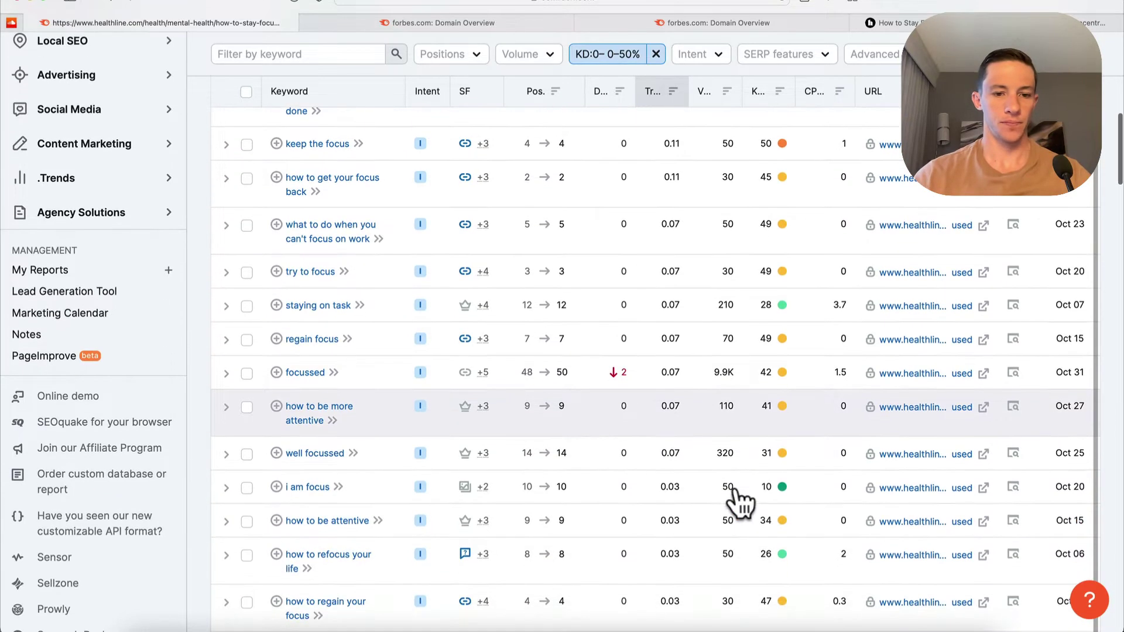
{"action": "scroll", "coordinate": [758, 443], "scroll_direction": "down", "scroll_amount": 1}
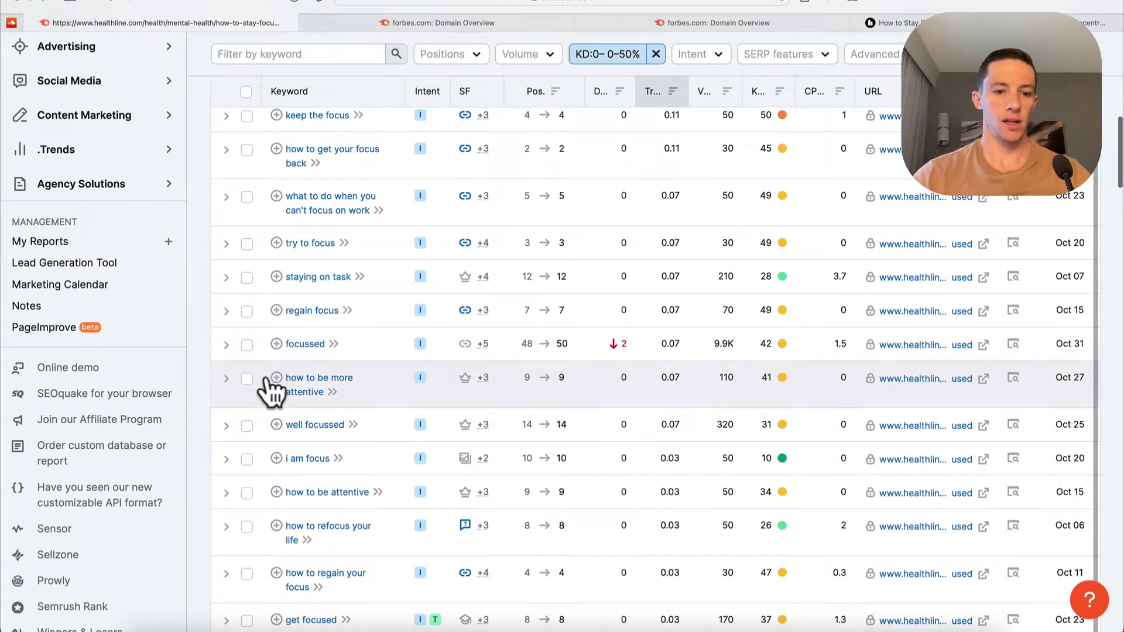
{"action": "left_click", "coordinate": [247, 380]}
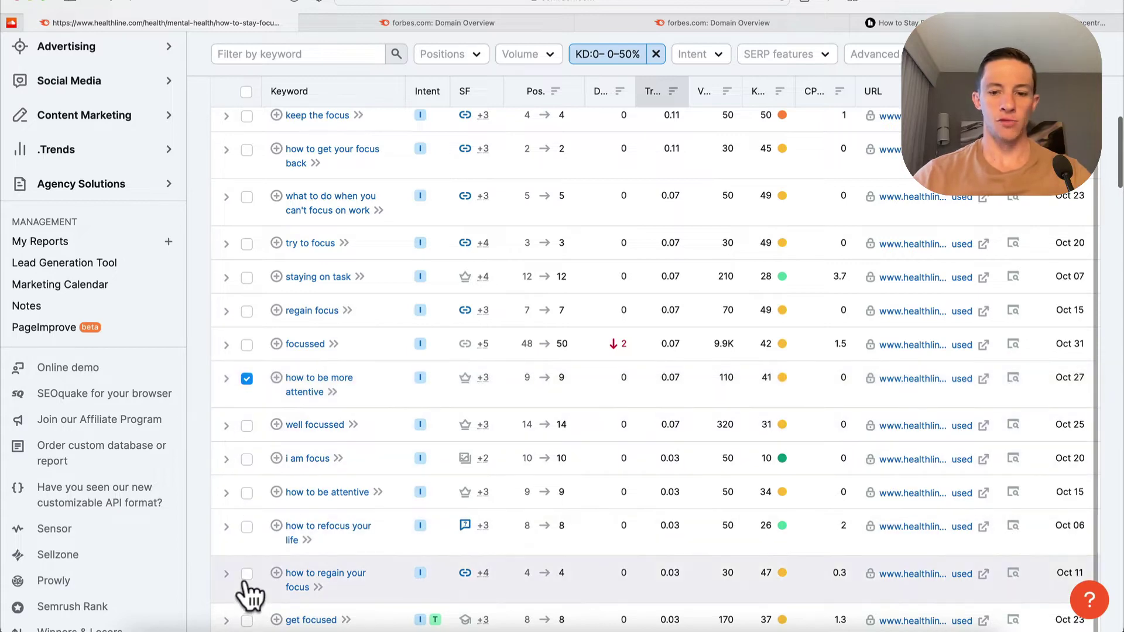
{"action": "left_click", "coordinate": [245, 575]}
Add the keywords "maximum focus time" and "stay focused on your goals" to the selection.
{"action": "scroll", "coordinate": [245, 577], "scroll_direction": "down", "scroll_amount": 5}
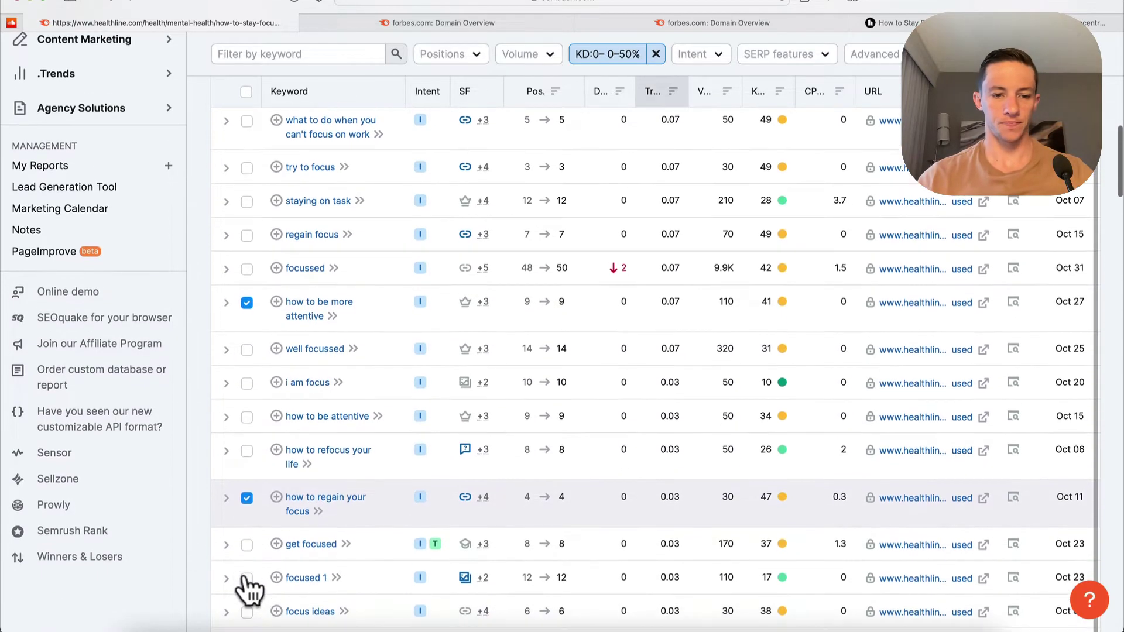
{"action": "scroll", "coordinate": [245, 577], "scroll_direction": "down", "scroll_amount": 3}
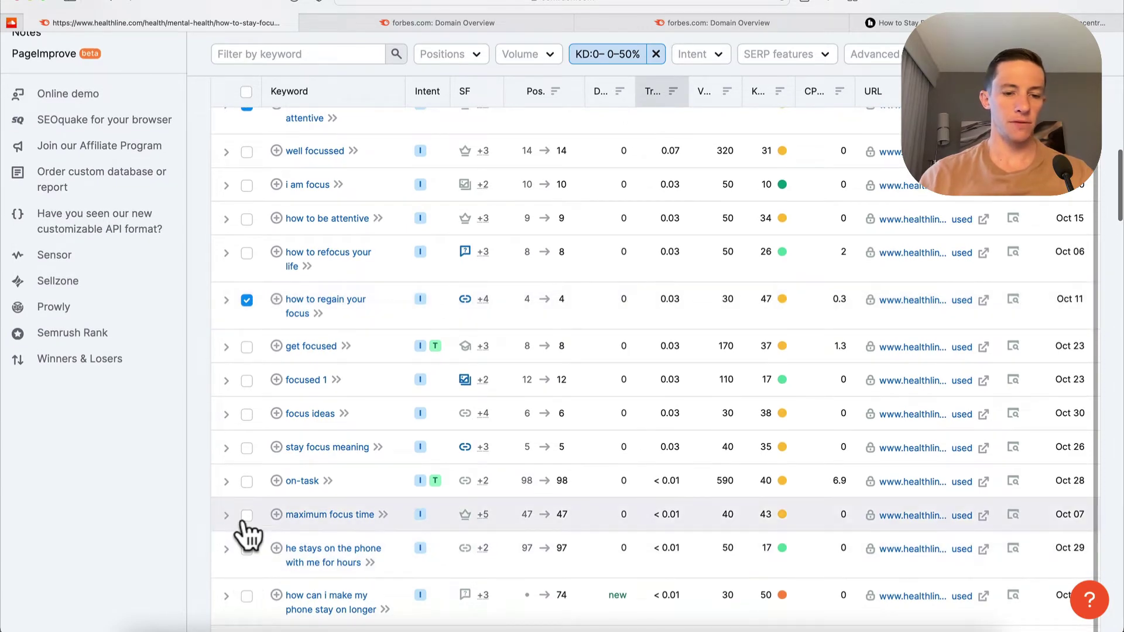
{"action": "left_click", "coordinate": [247, 515]}
{"action": "scroll", "coordinate": [398, 518], "scroll_direction": "down", "scroll_amount": 3}
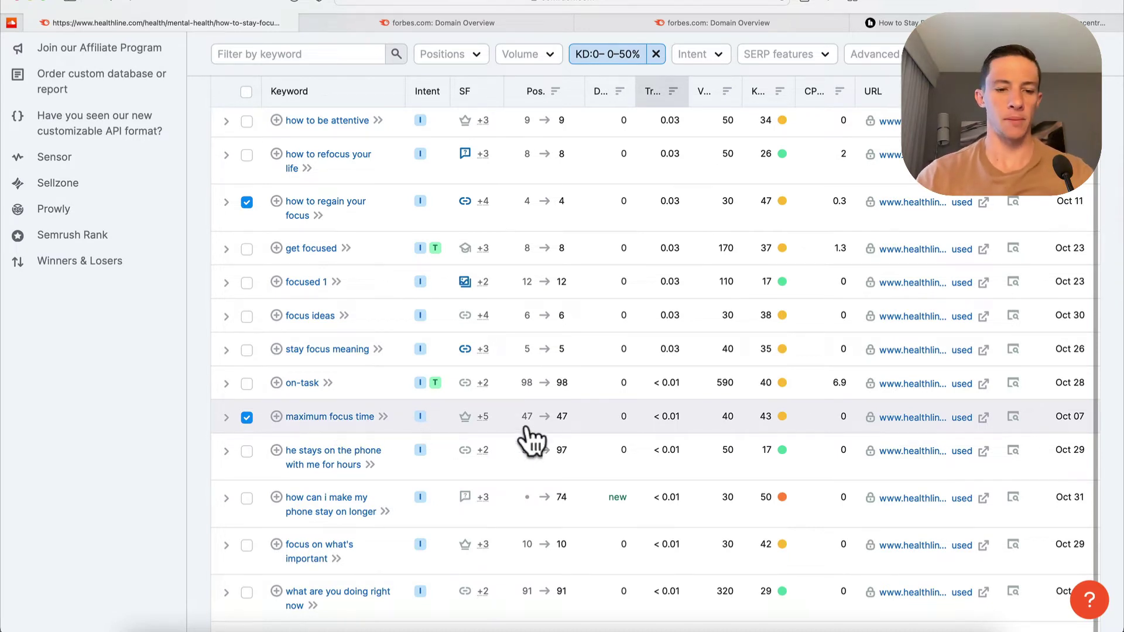
{"action": "scroll", "coordinate": [537, 454], "scroll_direction": "down", "scroll_amount": 4}
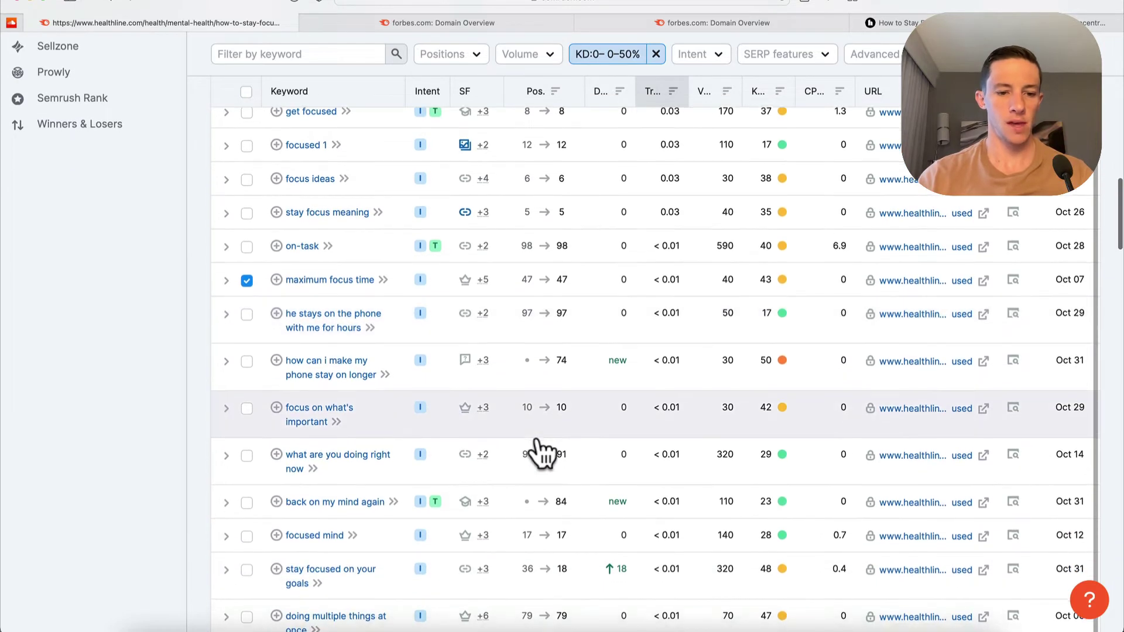
{"action": "scroll", "coordinate": [535, 452], "scroll_direction": "down", "scroll_amount": 1}
{"action": "scroll", "coordinate": [331, 541], "scroll_direction": "down", "scroll_amount": 2}
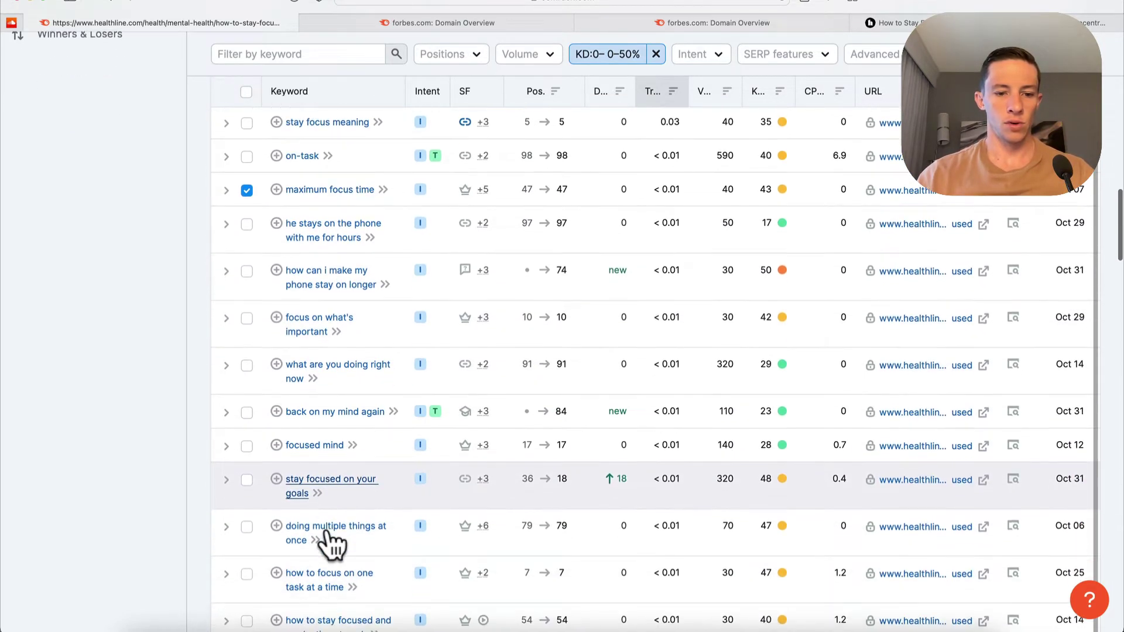
{"action": "left_click", "coordinate": [246, 481]}
{"action": "scroll", "coordinate": [383, 495], "scroll_direction": "down", "scroll_amount": 1}
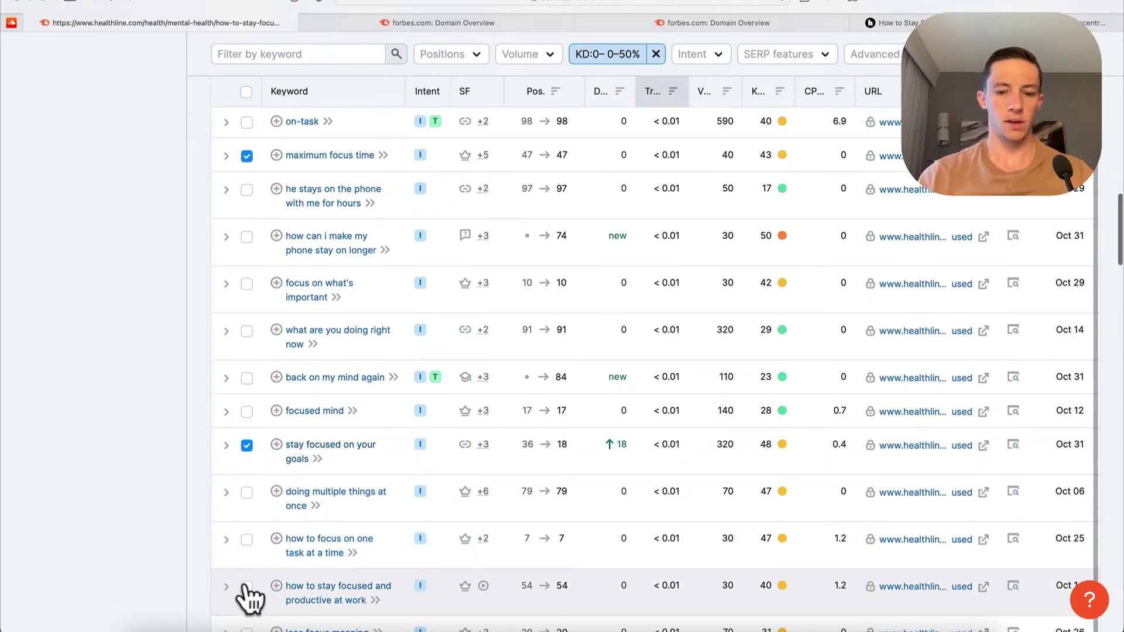
Return to the higher-traffic rows and also select the keyword "what to do when you can't focus on work".
{"action": "scroll", "coordinate": [252, 598], "scroll_direction": "up", "scroll_amount": 3}
{"action": "scroll", "coordinate": [266, 468], "scroll_direction": "up", "scroll_amount": 2}
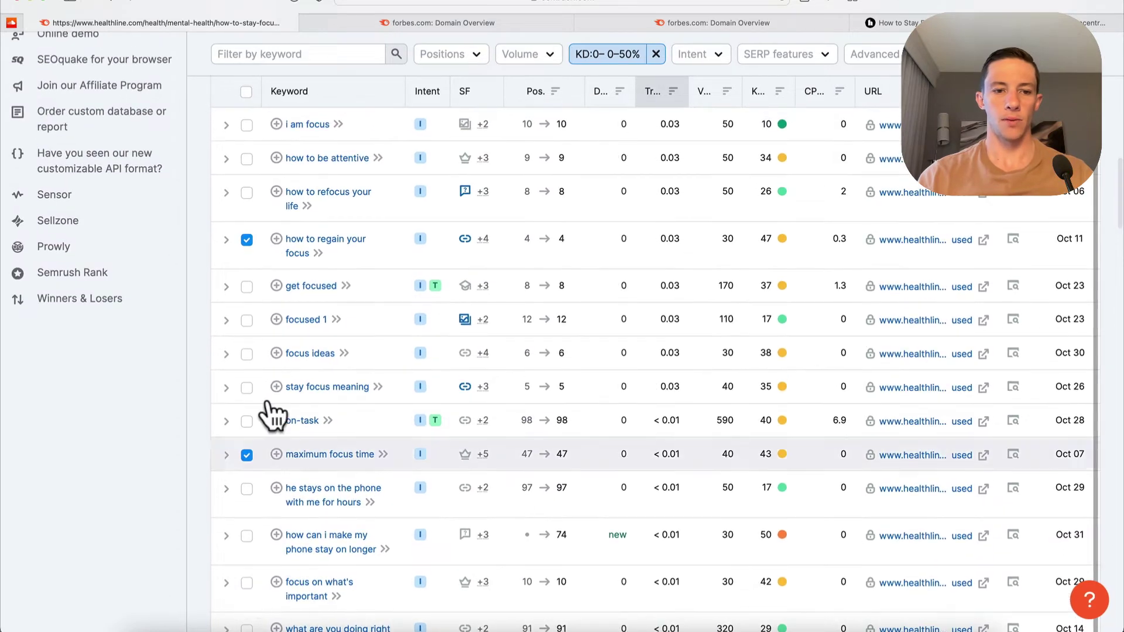
{"action": "scroll", "coordinate": [261, 328], "scroll_direction": "up", "scroll_amount": 3}
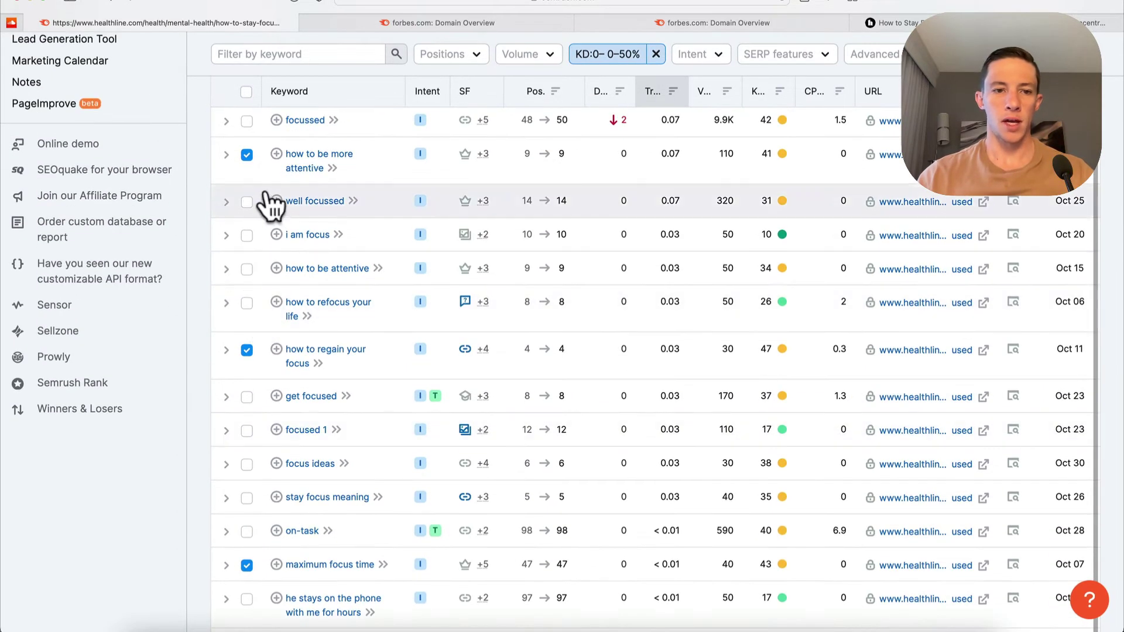
{"action": "scroll", "coordinate": [281, 176], "scroll_direction": "up", "scroll_amount": 5}
{"action": "scroll", "coordinate": [347, 220], "scroll_direction": "up", "scroll_amount": 3}
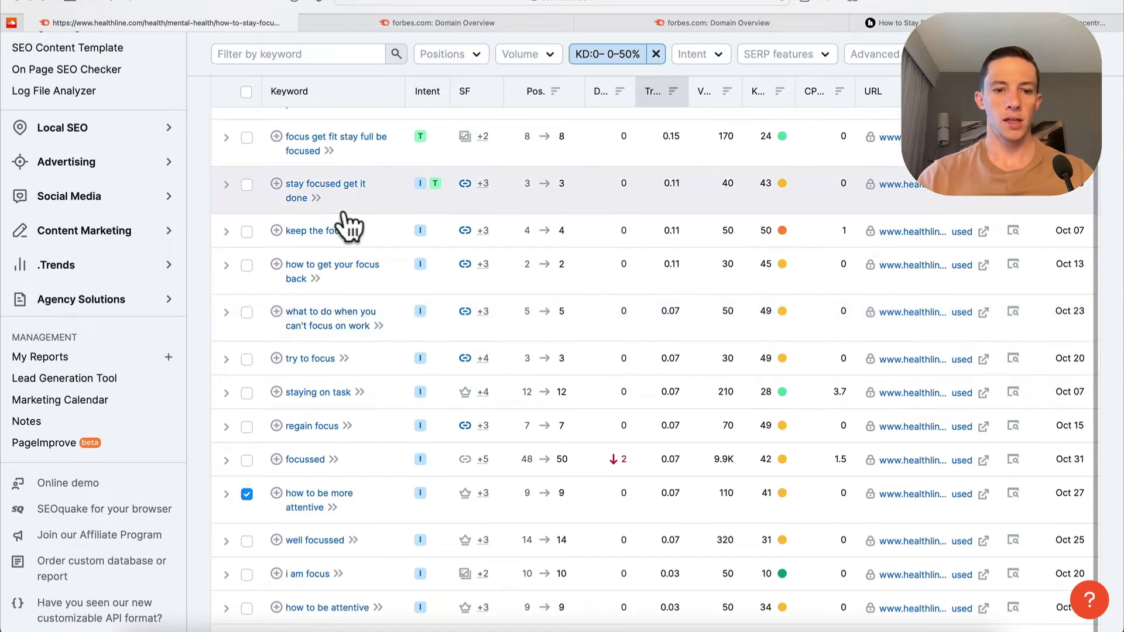
{"action": "scroll", "coordinate": [347, 222], "scroll_direction": "up", "scroll_amount": 1}
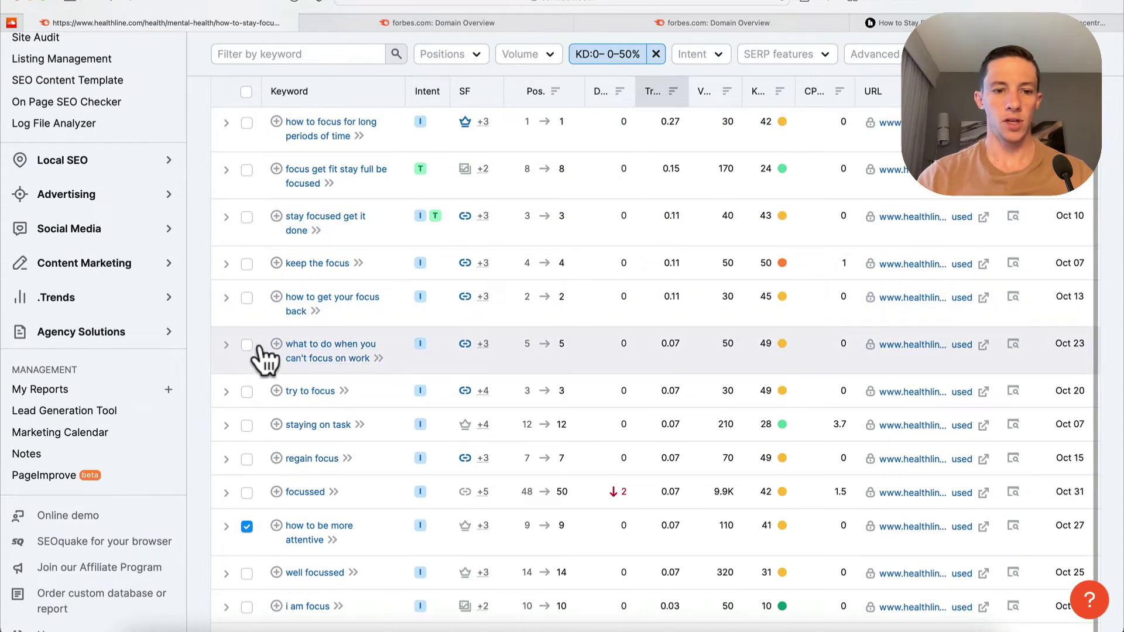
{"action": "left_click", "coordinate": [247, 345]}
Review the search volumes and difficulty scores of the selected keywords and their neighbours in the filtered list.
{"action": "scroll", "coordinate": [243, 349], "scroll_direction": "up", "scroll_amount": 2}
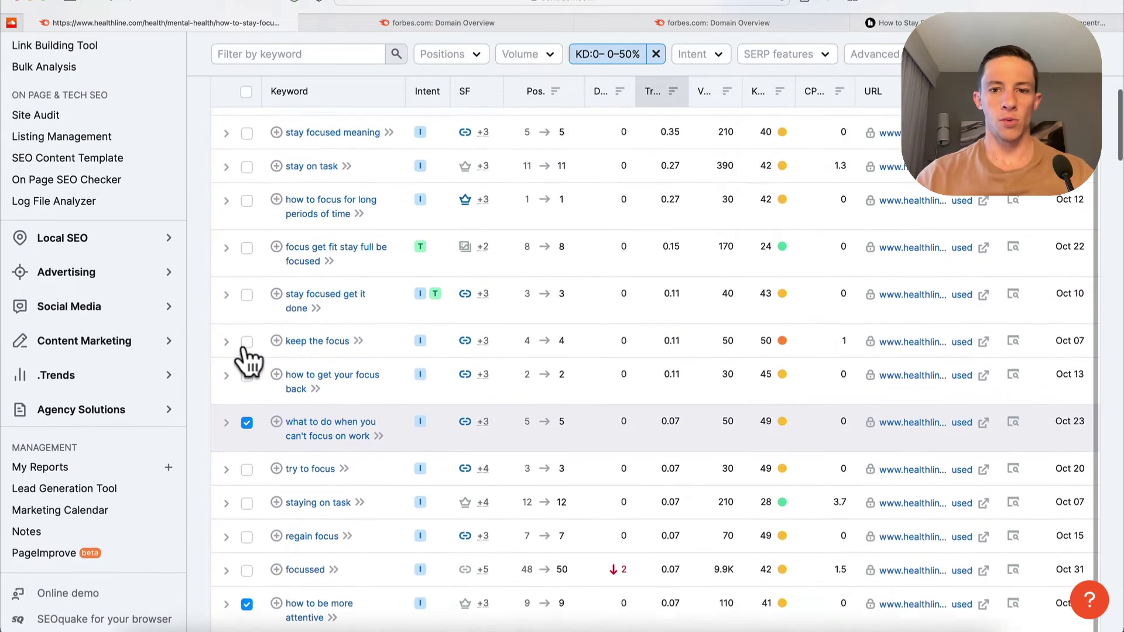
{"action": "scroll", "coordinate": [248, 361], "scroll_direction": "up", "scroll_amount": 7}
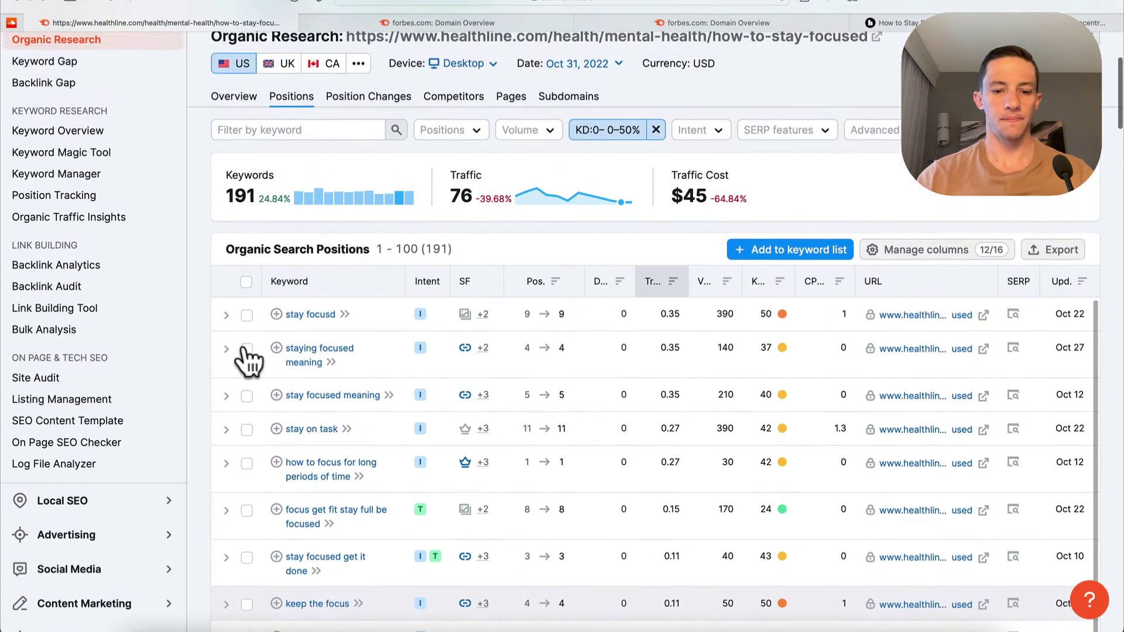
{"action": "scroll", "coordinate": [249, 361], "scroll_direction": "down", "scroll_amount": 7}
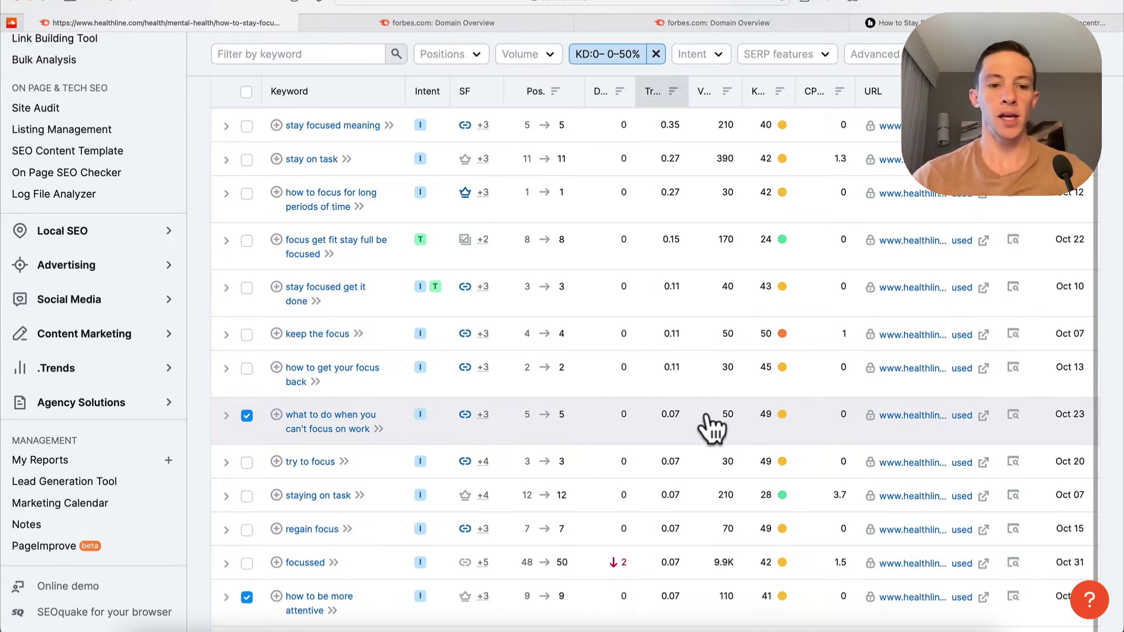
{"action": "scroll", "coordinate": [378, 437], "scroll_direction": "up", "scroll_amount": 1}
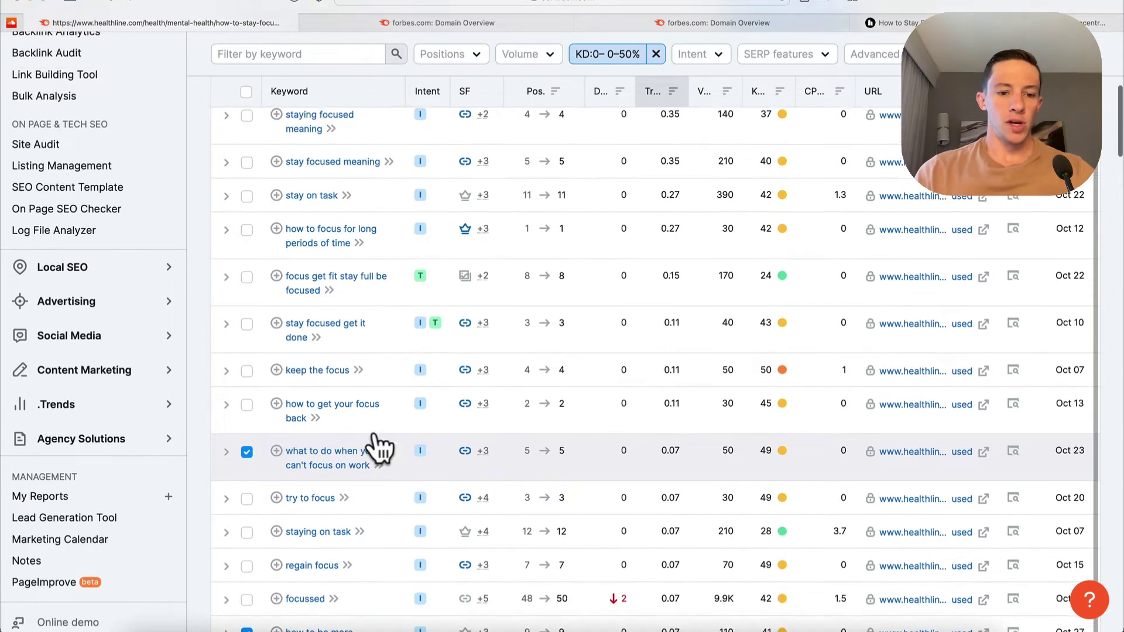
{"action": "scroll", "coordinate": [378, 448], "scroll_direction": "down", "scroll_amount": 7}
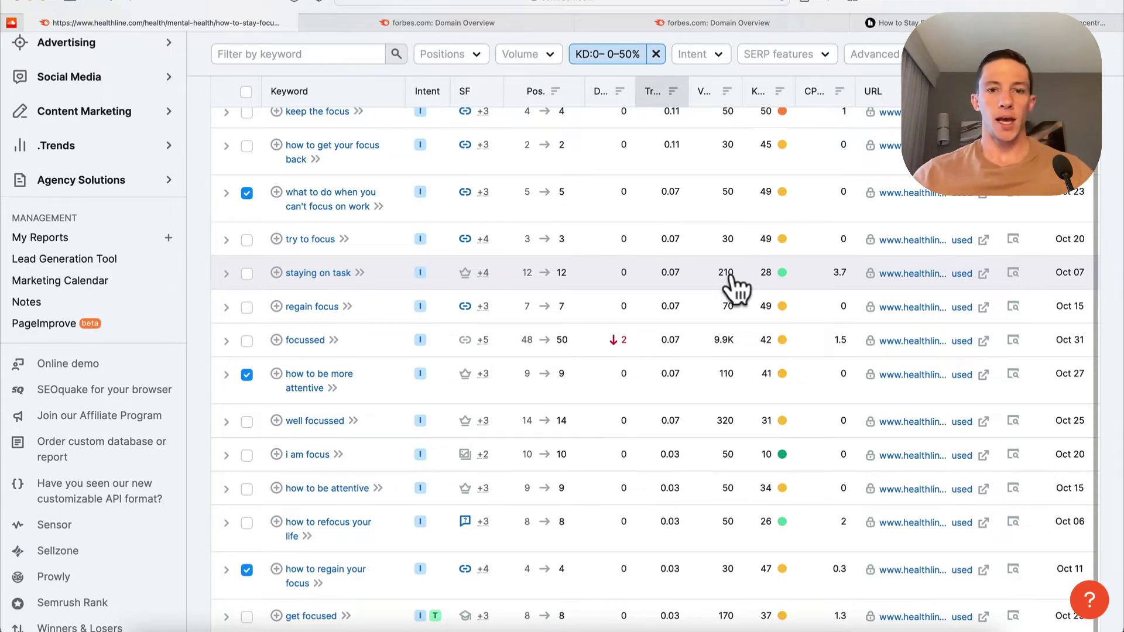
{"action": "scroll", "coordinate": [735, 285], "scroll_direction": "up", "scroll_amount": 15}
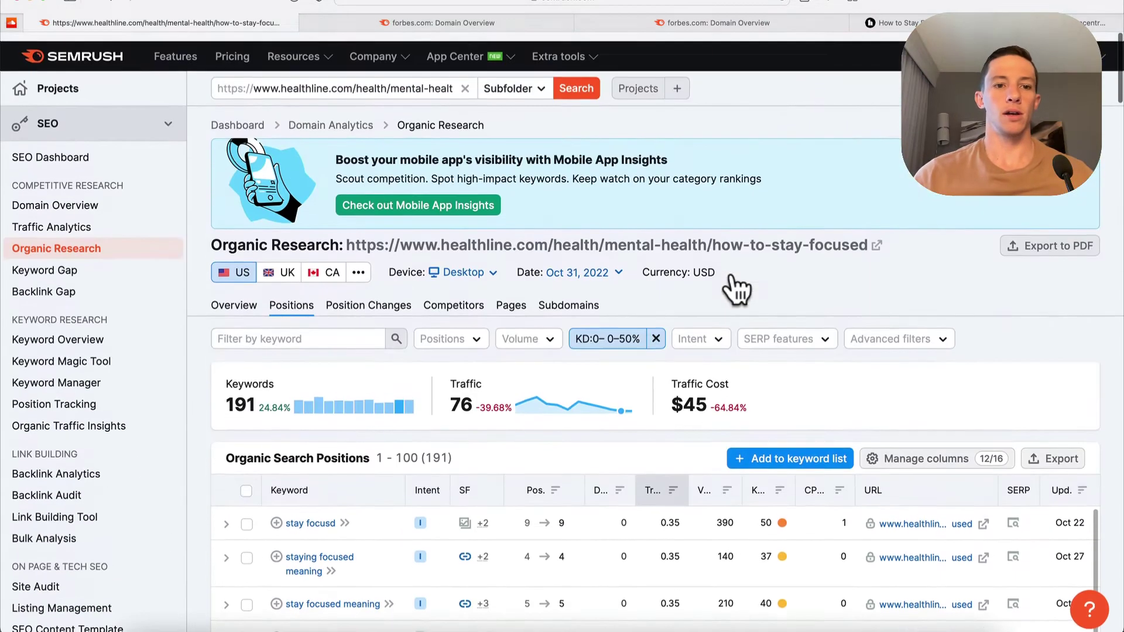
{"action": "scroll", "coordinate": [436, 212], "scroll_direction": "down", "scroll_amount": 10}
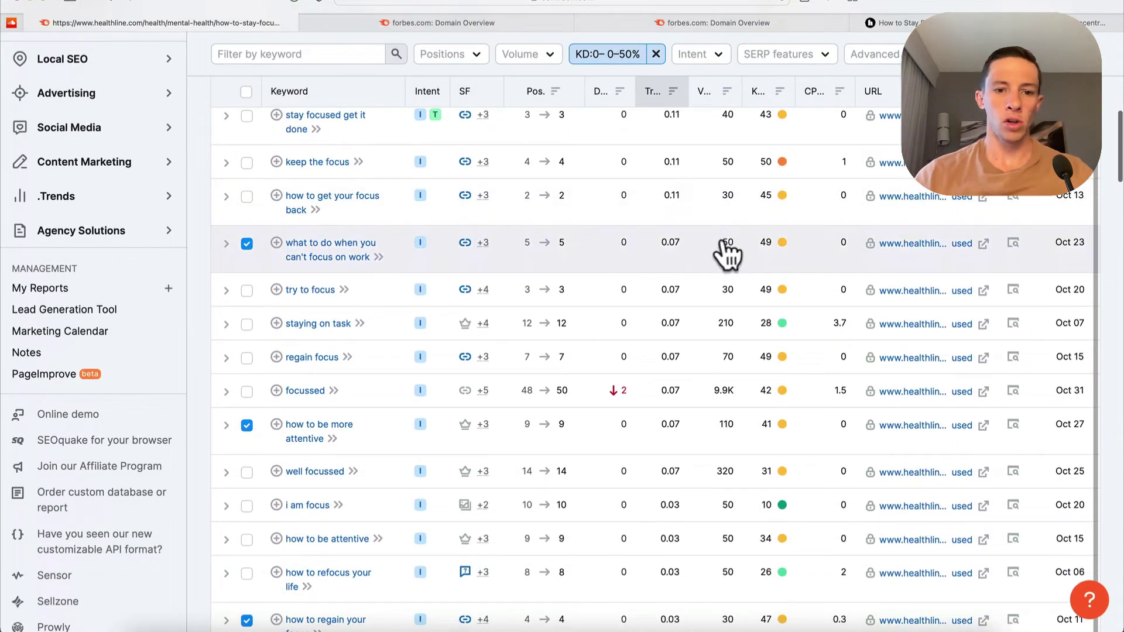
{"action": "scroll", "coordinate": [725, 352], "scroll_direction": "down", "scroll_amount": 3}
{"action": "scroll", "coordinate": [725, 352], "scroll_direction": "down", "scroll_amount": 4}
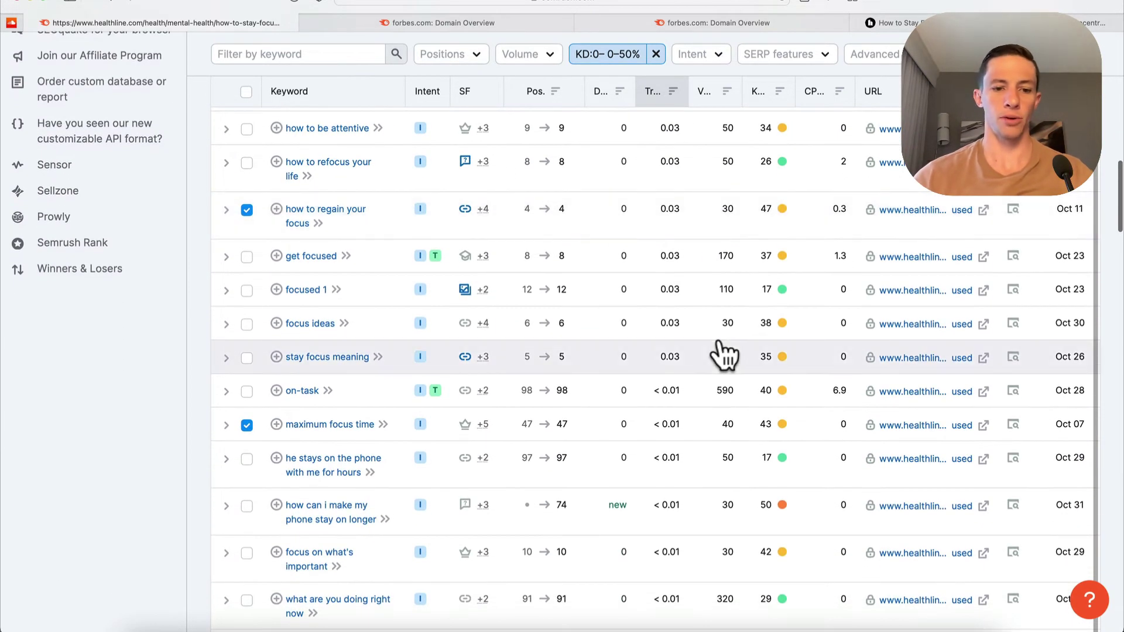
{"action": "scroll", "coordinate": [725, 354], "scroll_direction": "down", "scroll_amount": 1}
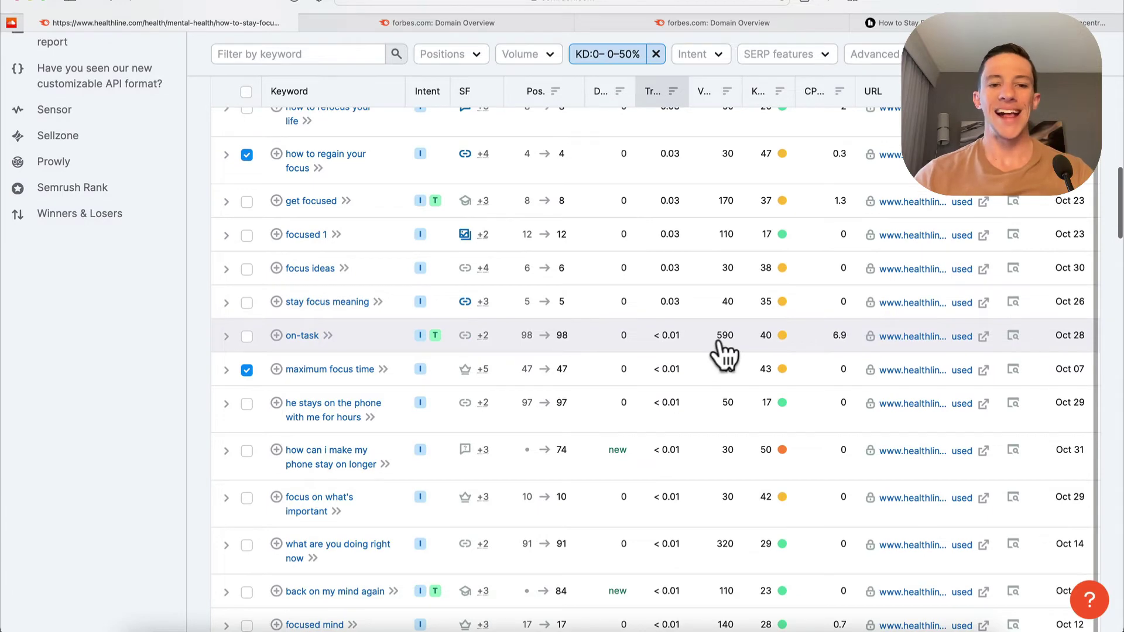
{"action": "scroll", "coordinate": [725, 354], "scroll_direction": "up", "scroll_amount": 8}
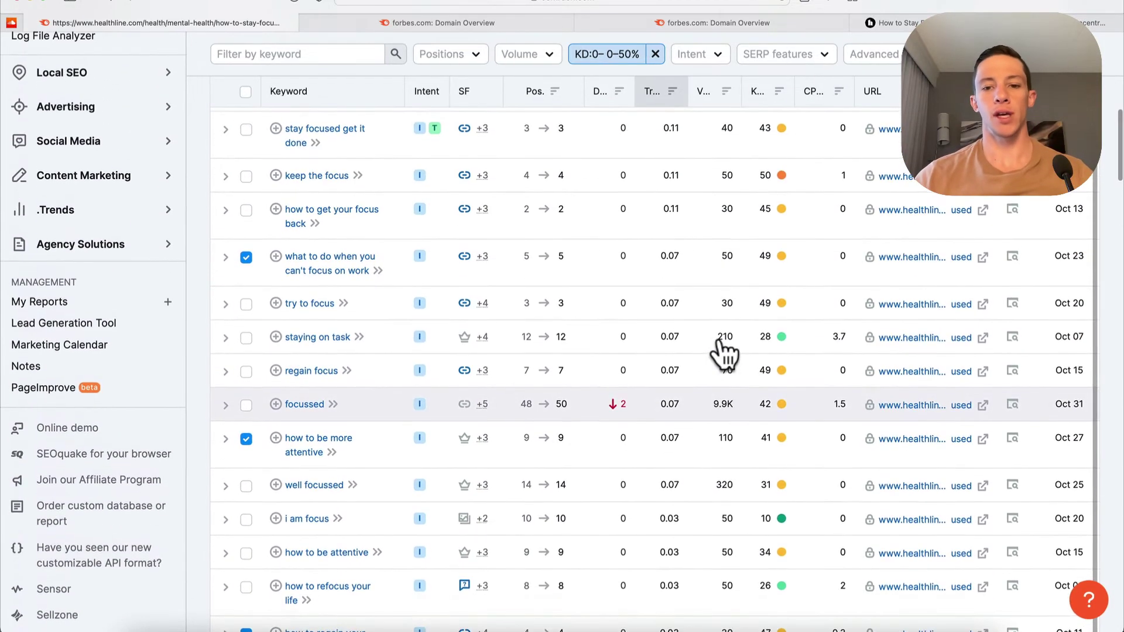
{"action": "scroll", "coordinate": [725, 351], "scroll_direction": "up", "scroll_amount": 1}
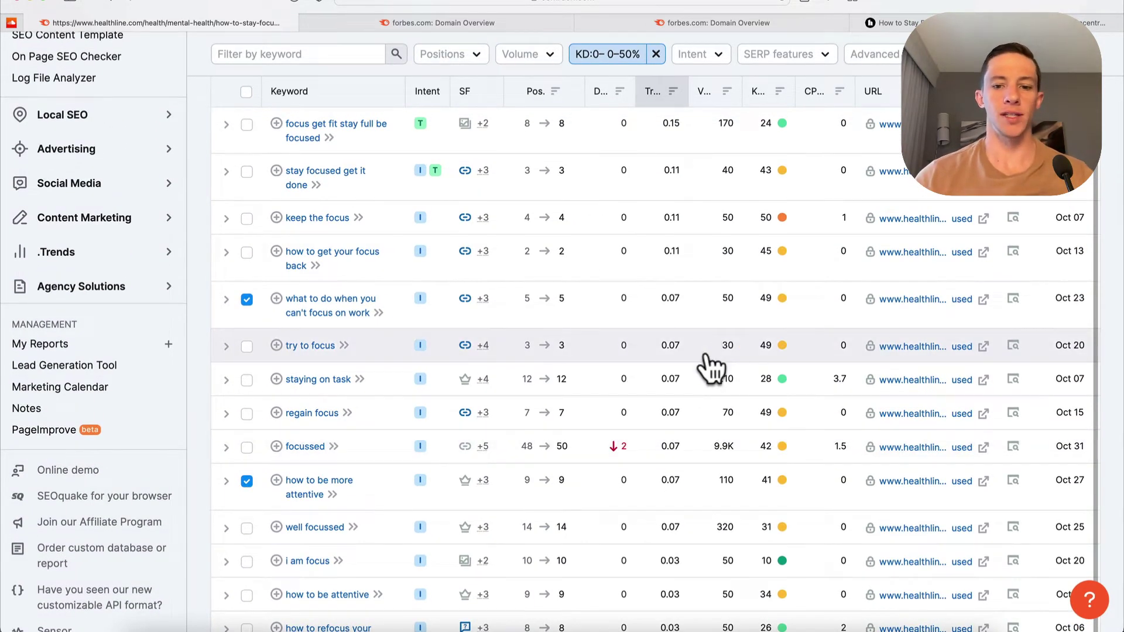
{"action": "scroll", "coordinate": [725, 357], "scroll_direction": "up", "scroll_amount": 10}
{"action": "scroll", "coordinate": [706, 384], "scroll_direction": "down", "scroll_amount": 2}
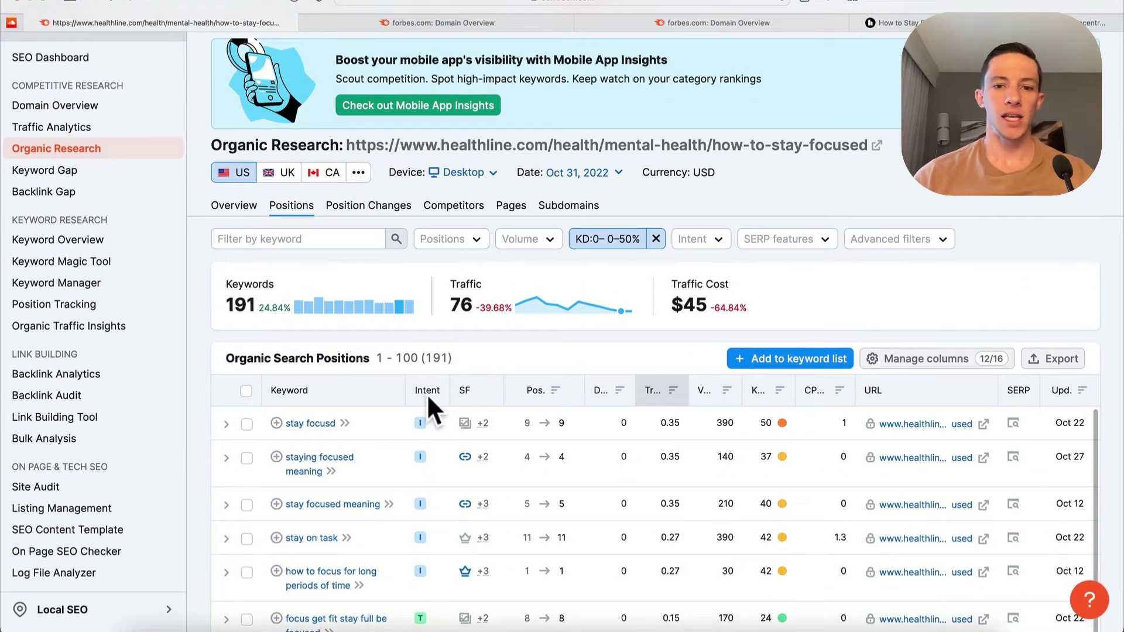
Clear the 0–50% keyword difficulty filter and look over the article's full list of ranking keywords.
{"action": "left_click", "coordinate": [656, 239]}
{"action": "left_click", "coordinate": [655, 239]}
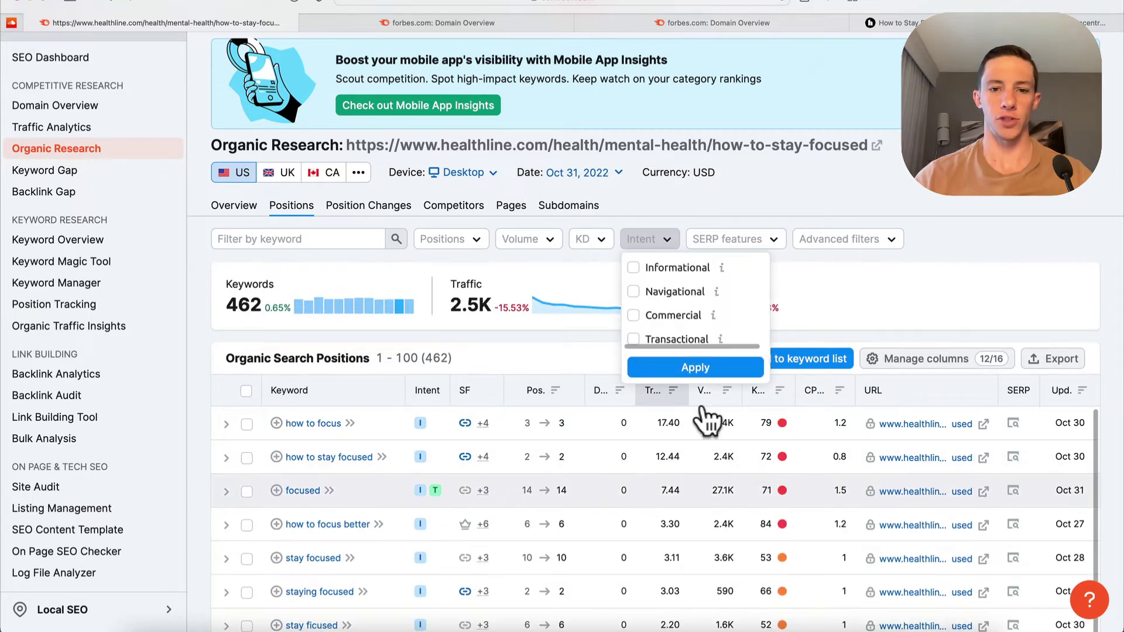
{"action": "left_click", "coordinate": [799, 182]}
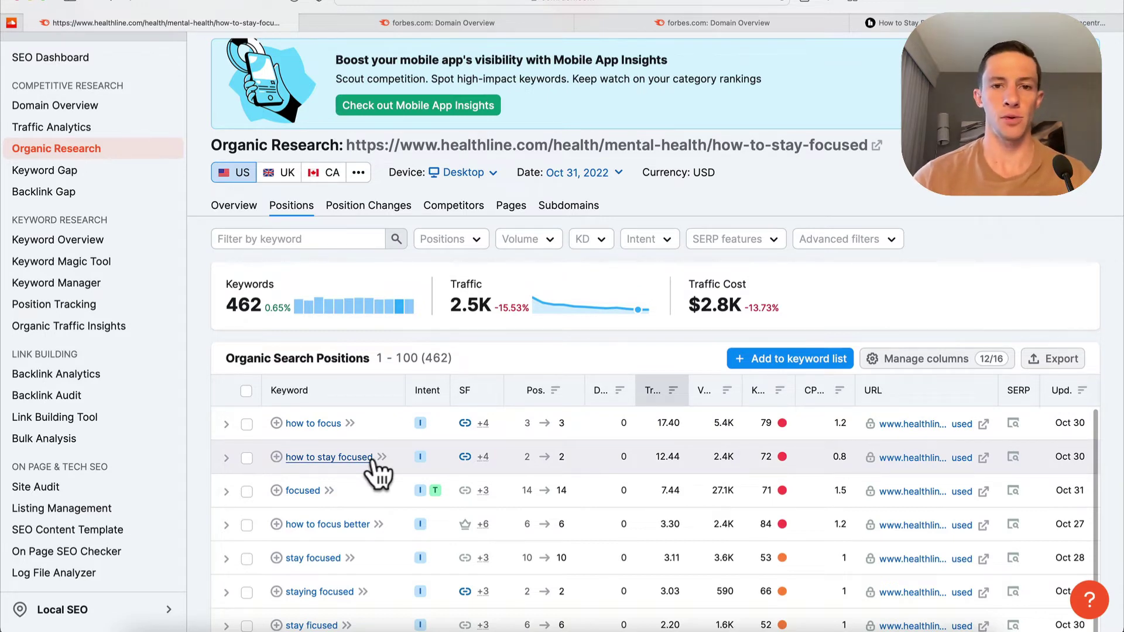
{"action": "scroll", "coordinate": [459, 465], "scroll_direction": "down", "scroll_amount": 5}
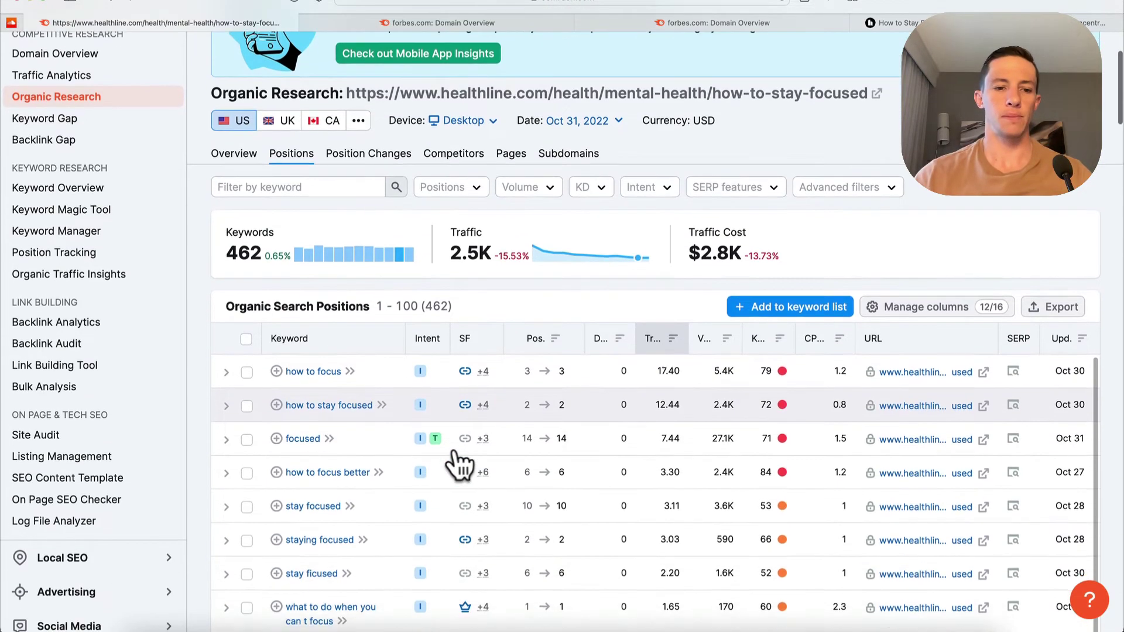
{"action": "scroll", "coordinate": [459, 464], "scroll_direction": "down", "scroll_amount": 15}
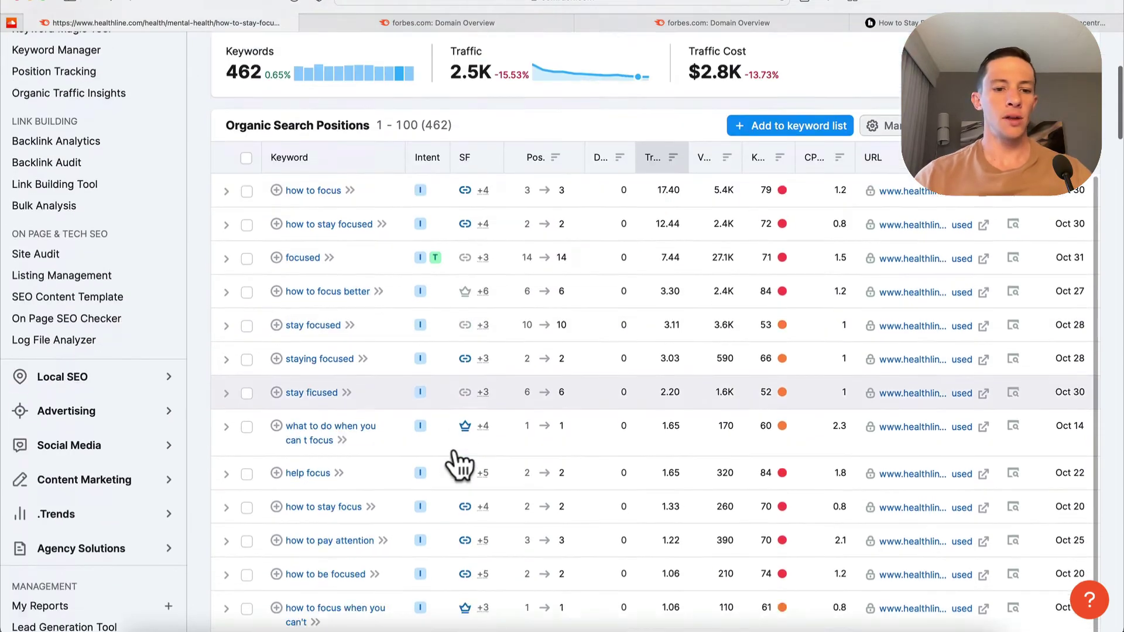
{"action": "scroll", "coordinate": [459, 464], "scroll_direction": "up", "scroll_amount": 20}
{"action": "scroll", "coordinate": [459, 464], "scroll_direction": "down", "scroll_amount": 1}
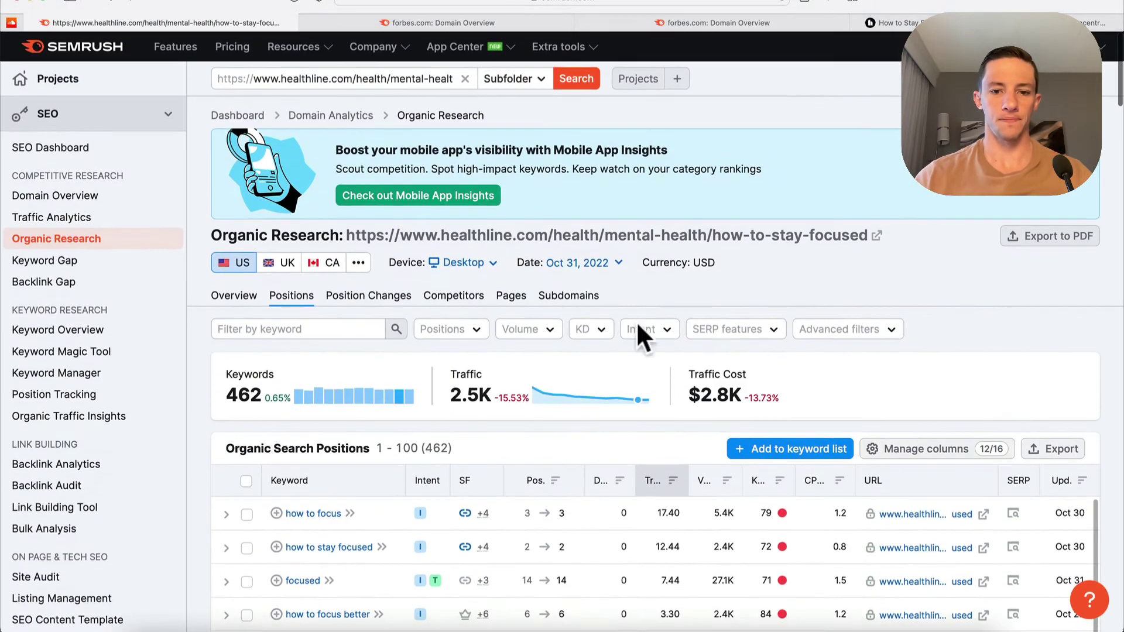
Limit the article's ranking keywords to a keyword difficulty of up to 50.
{"action": "left_click", "coordinate": [592, 331]}
{"action": "left_click", "coordinate": [683, 529]}
{"action": "type", "text": "50"}
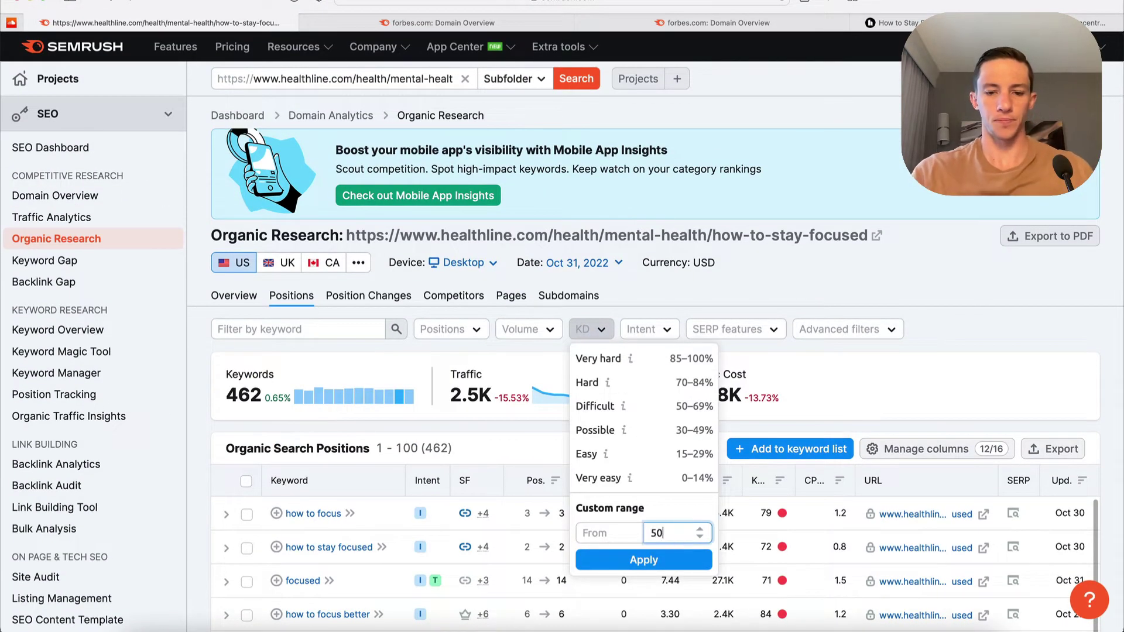
{"action": "left_click", "coordinate": [644, 559]}
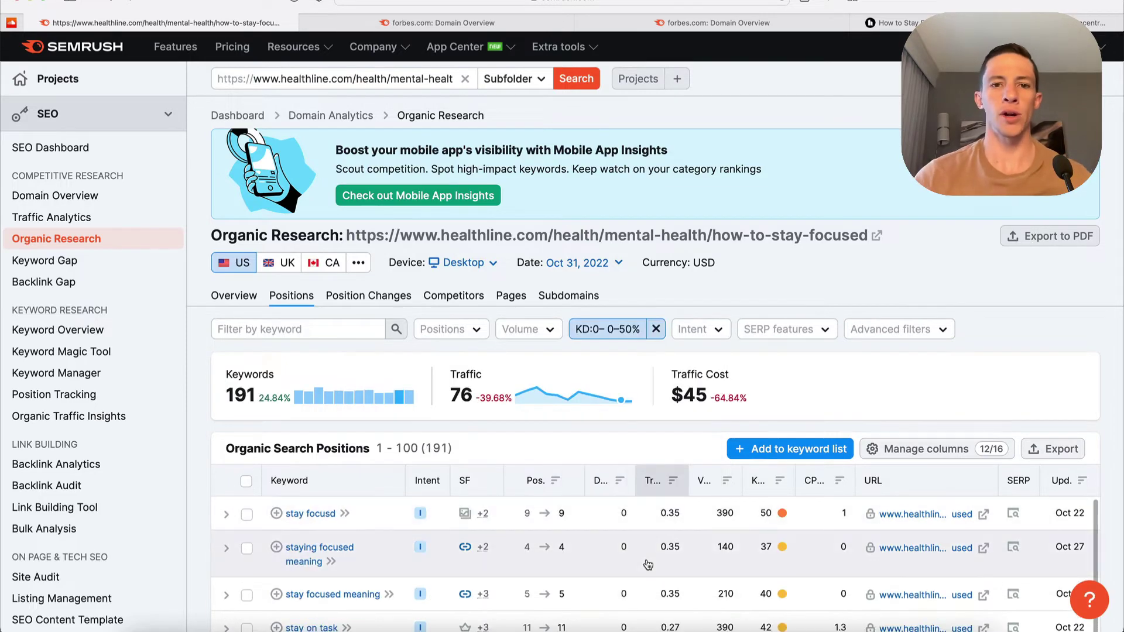
Copy the keyword "what to do when you can't focus on work" from the filtered list and search Google for it.
{"action": "scroll", "coordinate": [793, 353], "scroll_direction": "down", "scroll_amount": 15}
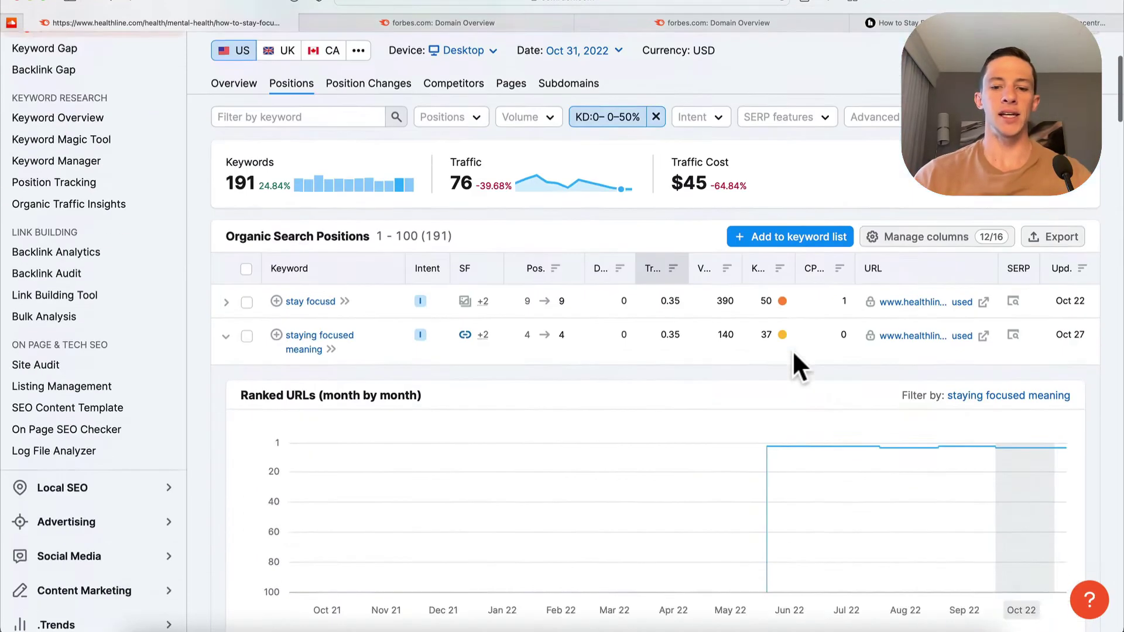
{"action": "scroll", "coordinate": [792, 350], "scroll_direction": "down", "scroll_amount": 3}
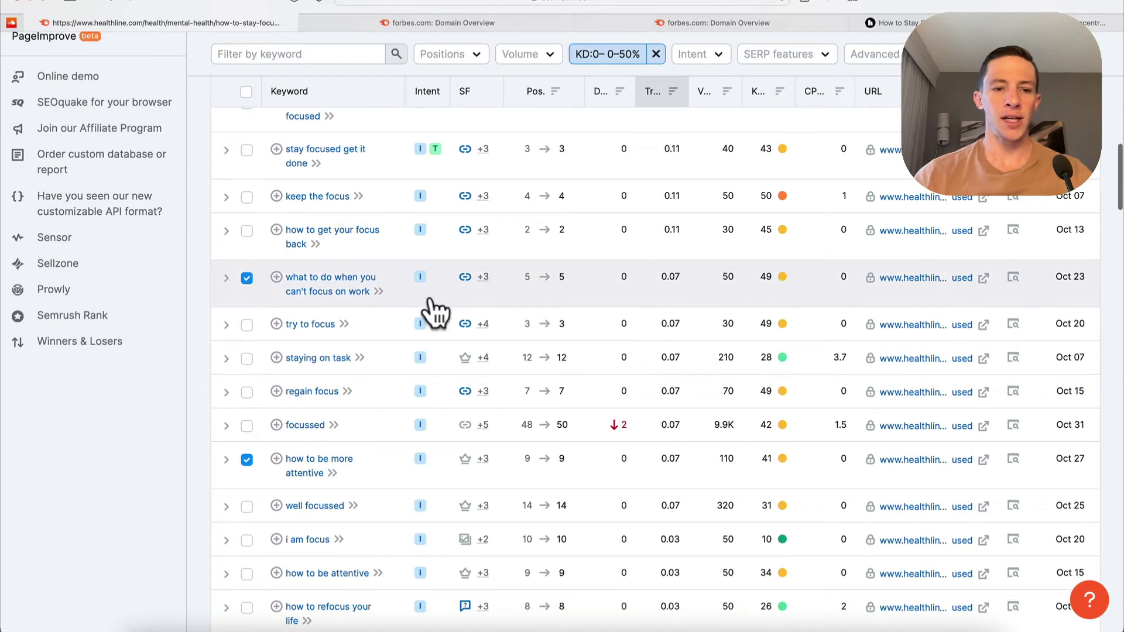
{"action": "left_click_drag", "start_coordinate": [286, 279], "coordinate": [370, 291]}
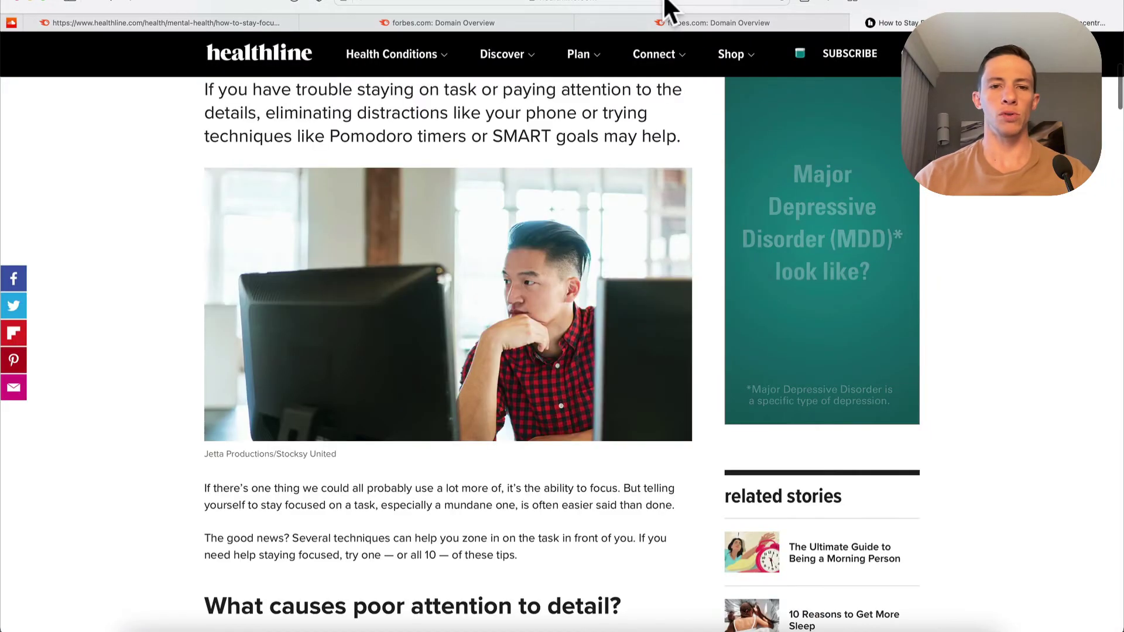
{"action": "left_click", "coordinate": [668, 4]}
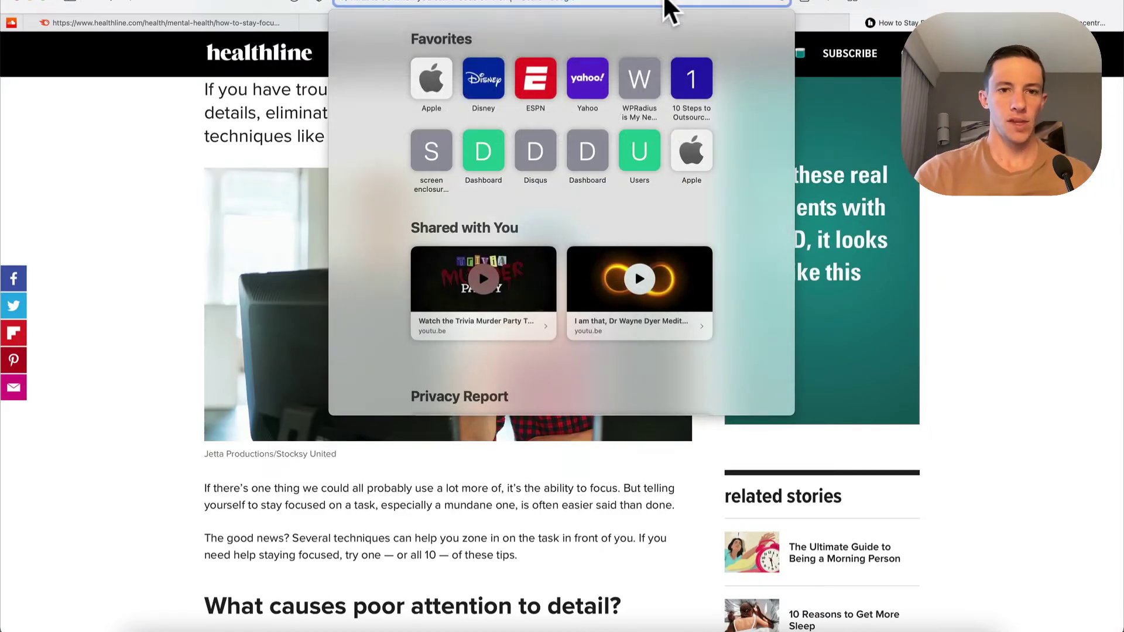
{"action": "key", "text": "Escape"}
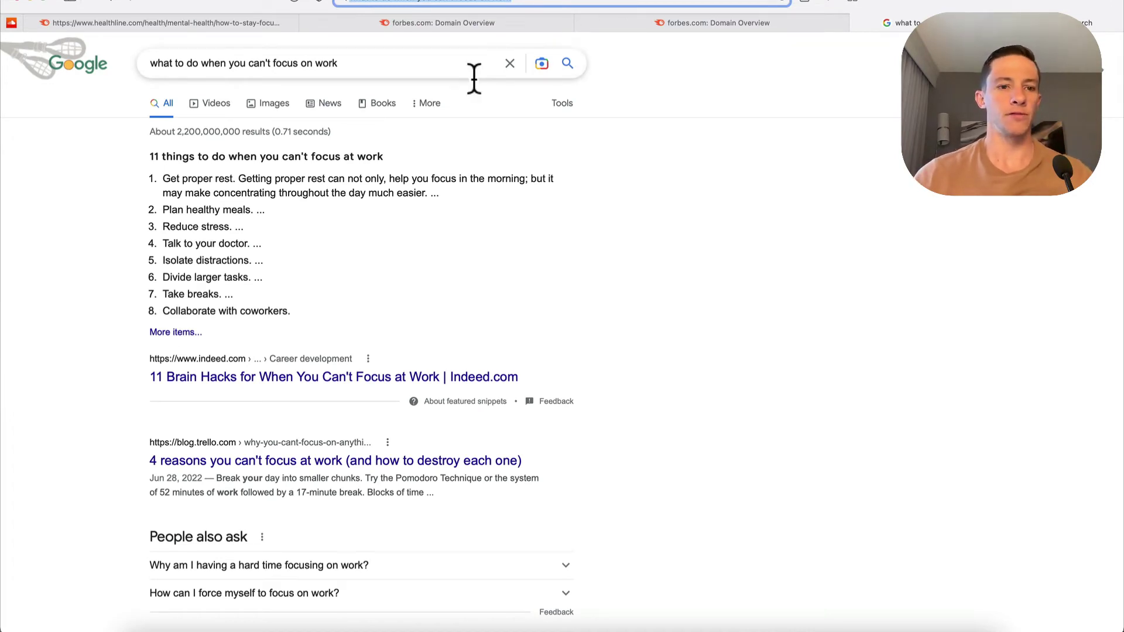
Look through the Google results for a smaller competing site and open the dansilvestre.com article "Can't Focus at Work?".
{"action": "scroll", "coordinate": [515, 194], "scroll_direction": "down", "scroll_amount": 3}
{"action": "scroll", "coordinate": [514, 193], "scroll_direction": "down", "scroll_amount": 10}
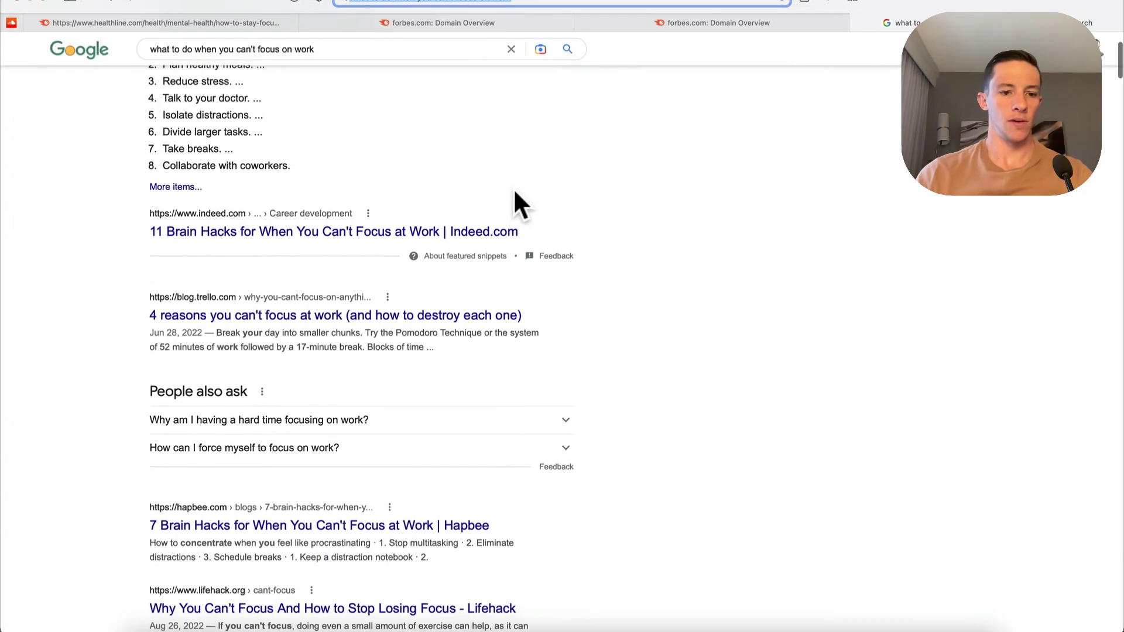
{"action": "scroll", "coordinate": [514, 191], "scroll_direction": "down", "scroll_amount": 15}
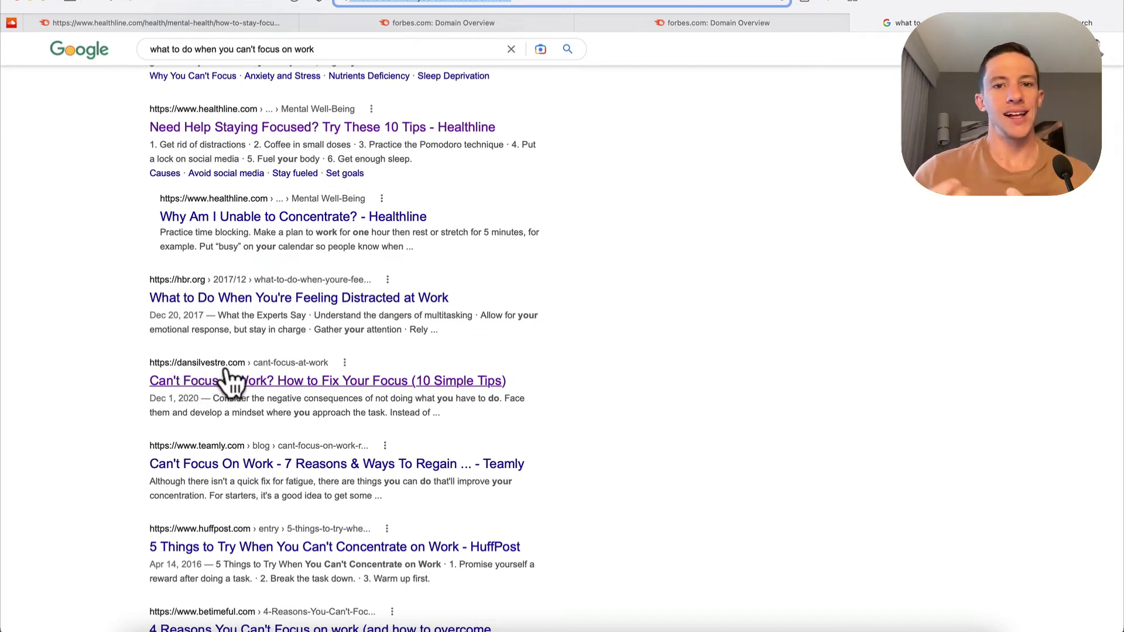
{"action": "scroll", "coordinate": [226, 370], "scroll_direction": "up", "scroll_amount": 5}
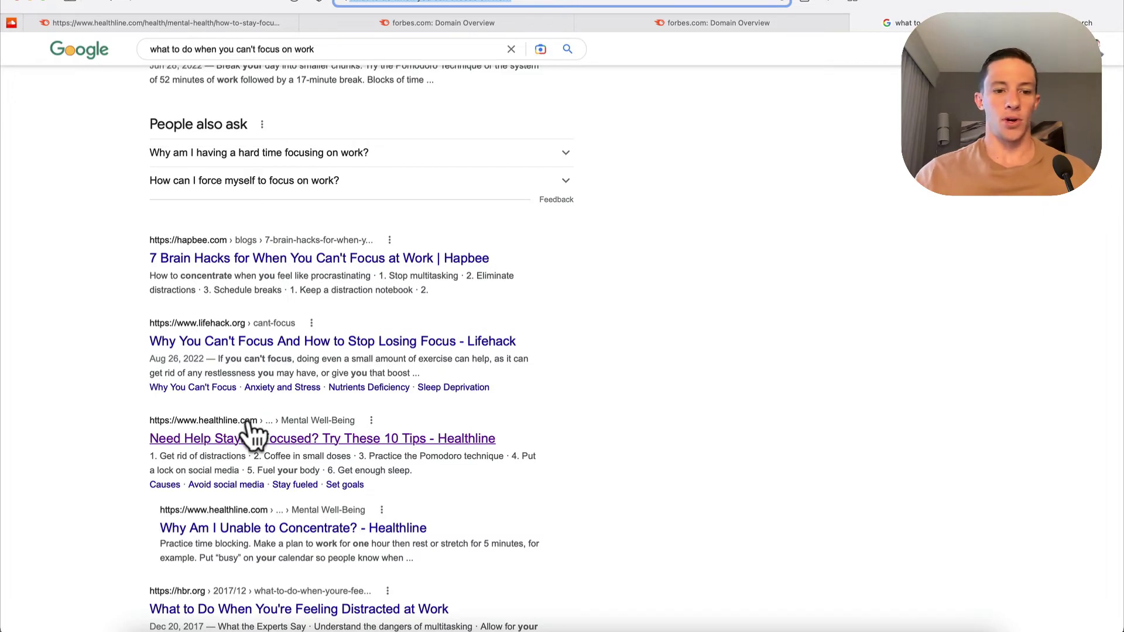
{"action": "scroll", "coordinate": [250, 433], "scroll_direction": "down", "scroll_amount": 2}
{"action": "scroll", "coordinate": [248, 423], "scroll_direction": "down", "scroll_amount": 3}
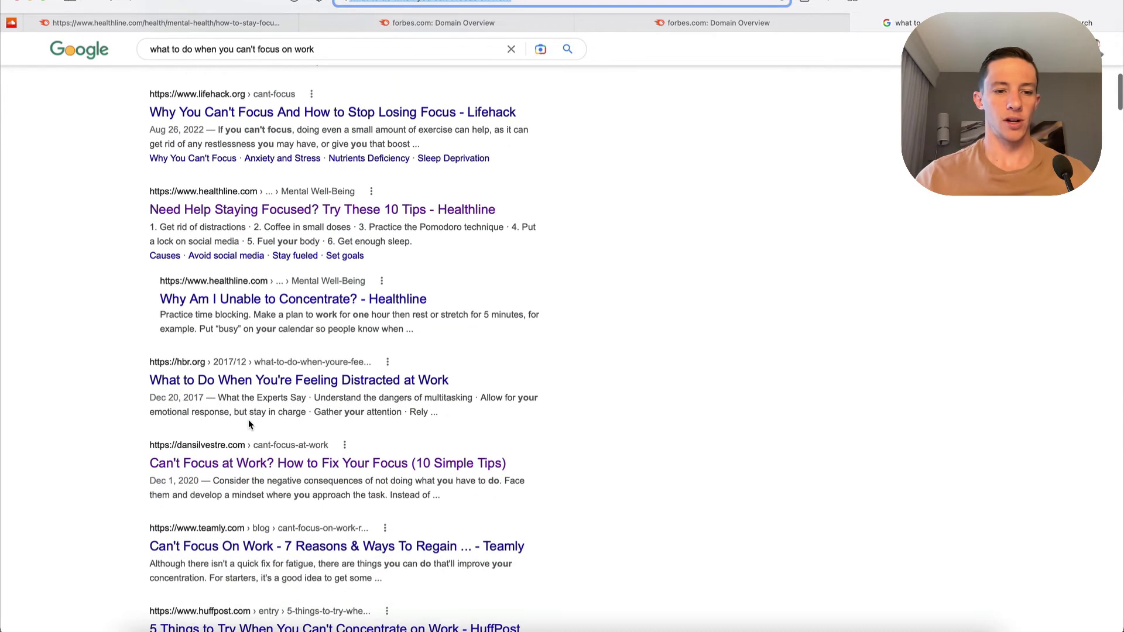
{"action": "scroll", "coordinate": [287, 389], "scroll_direction": "down", "scroll_amount": 1}
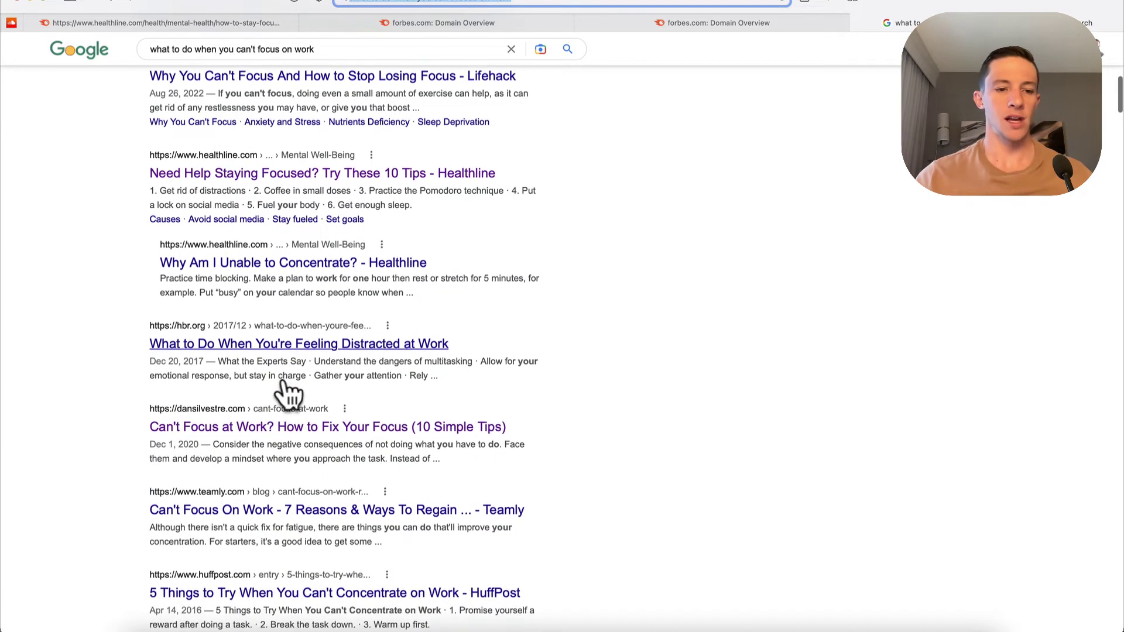
{"action": "left_click", "coordinate": [236, 433]}
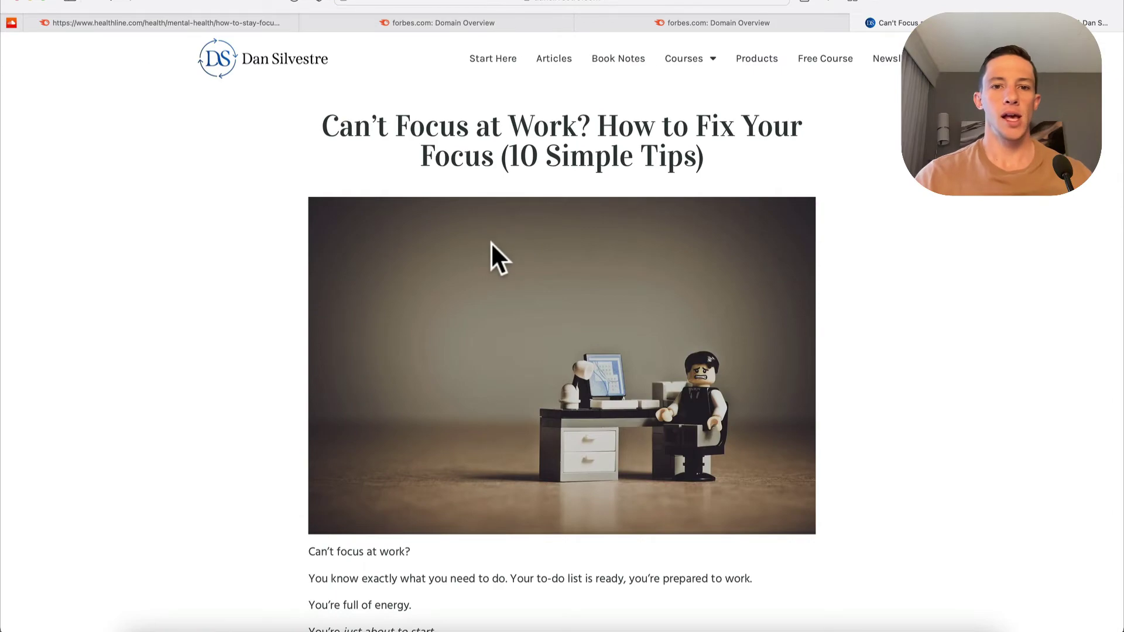
Skim the article's table of contents and tips, and copy the page's URL.
{"action": "scroll", "coordinate": [559, 139], "scroll_direction": "down", "scroll_amount": 2}
{"action": "scroll", "coordinate": [559, 138], "scroll_direction": "down", "scroll_amount": 20}
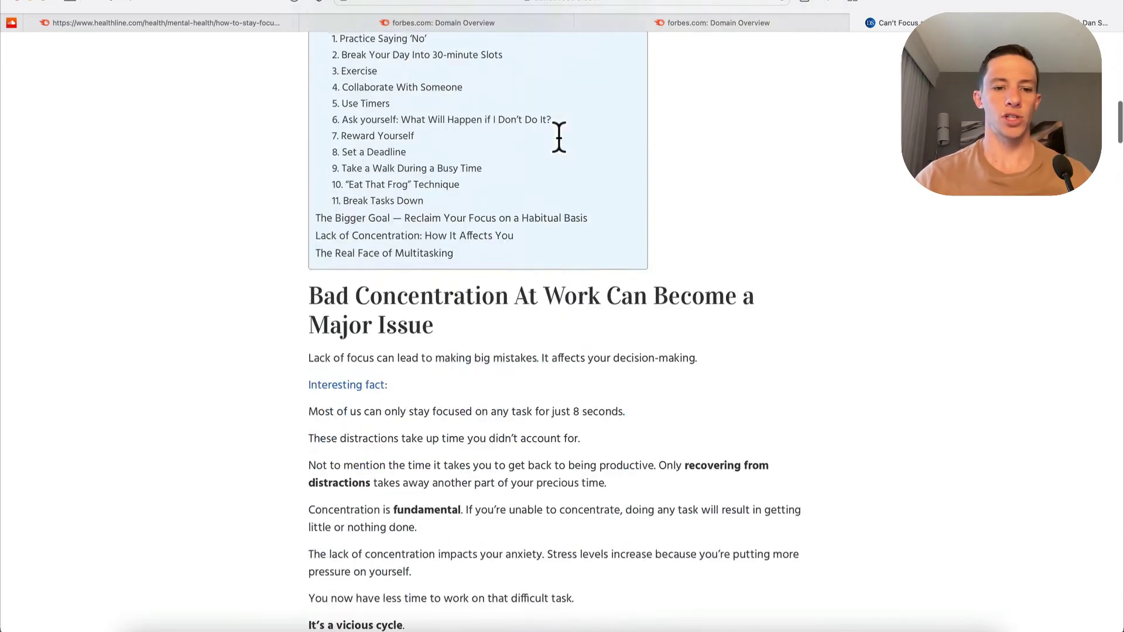
{"action": "scroll", "coordinate": [559, 139], "scroll_direction": "up", "scroll_amount": 20}
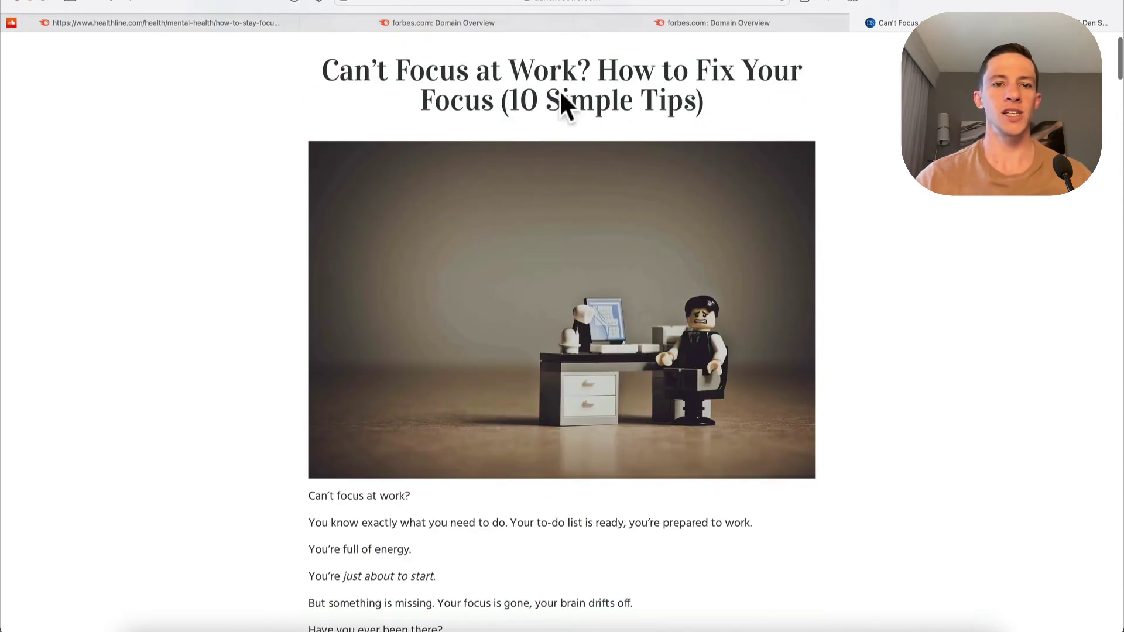
{"action": "left_click", "coordinate": [555, 2]}
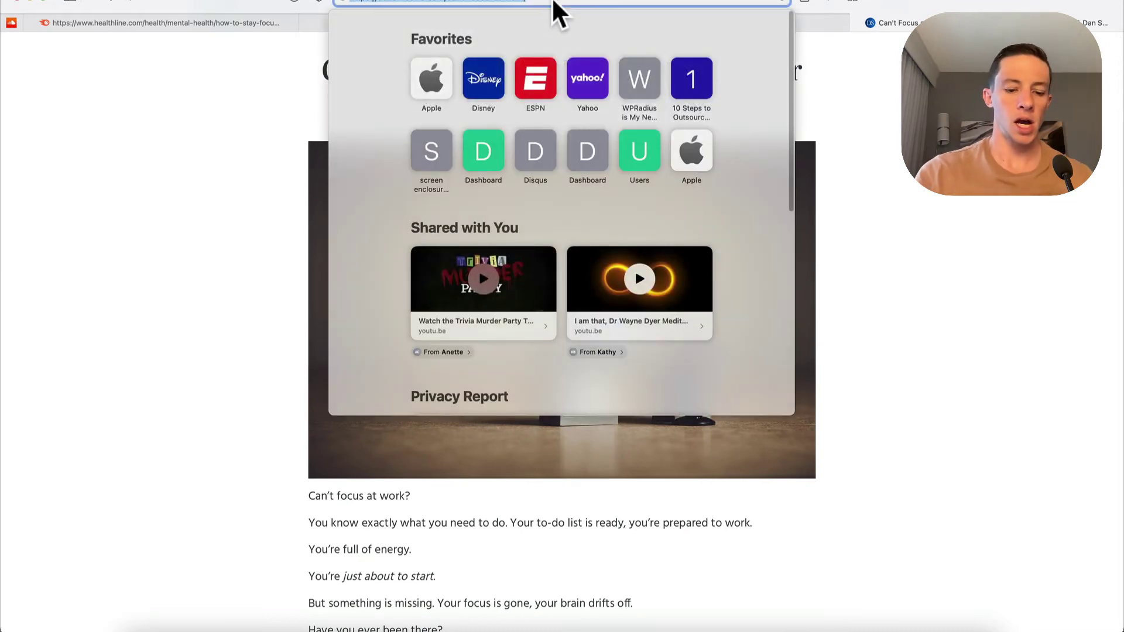
{"action": "key", "text": "Escape"}
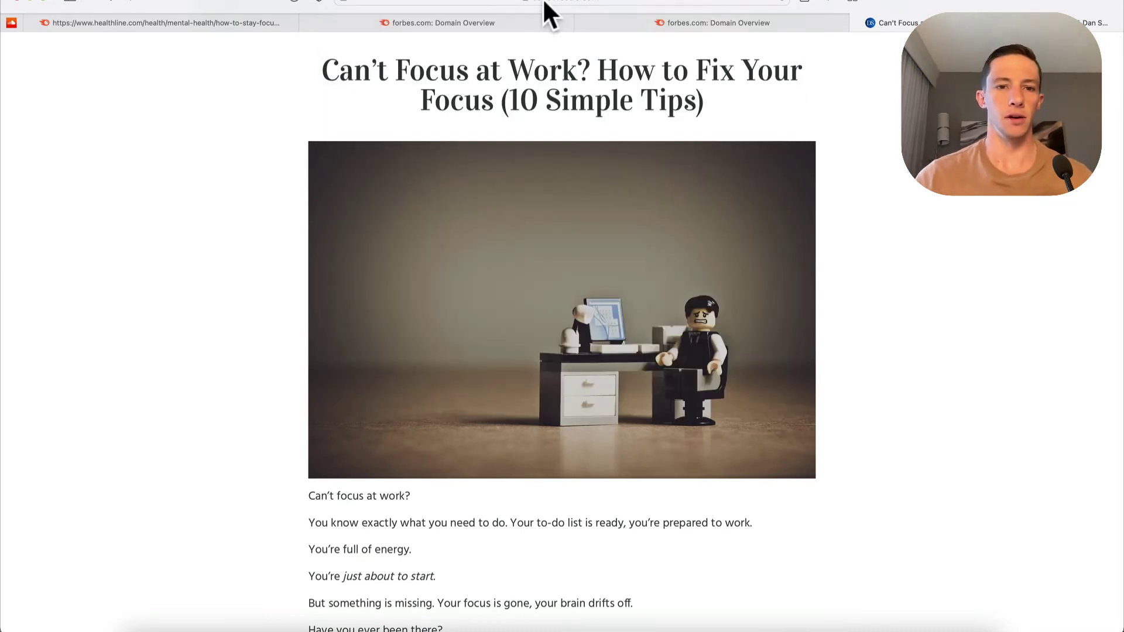
{"action": "left_click", "coordinate": [520, 21]}
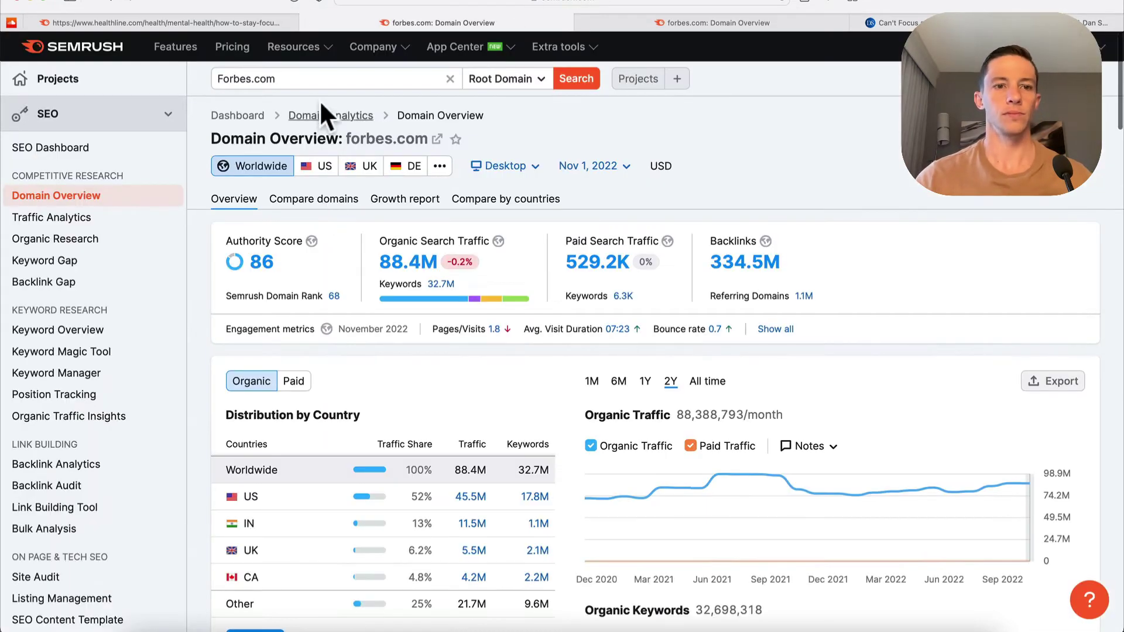
{"action": "left_click", "coordinate": [298, 79]}
{"action": "key", "text": "super+a"}
{"action": "type", "text": "https://dansilvestre.com/cant-focus-at-work/"}
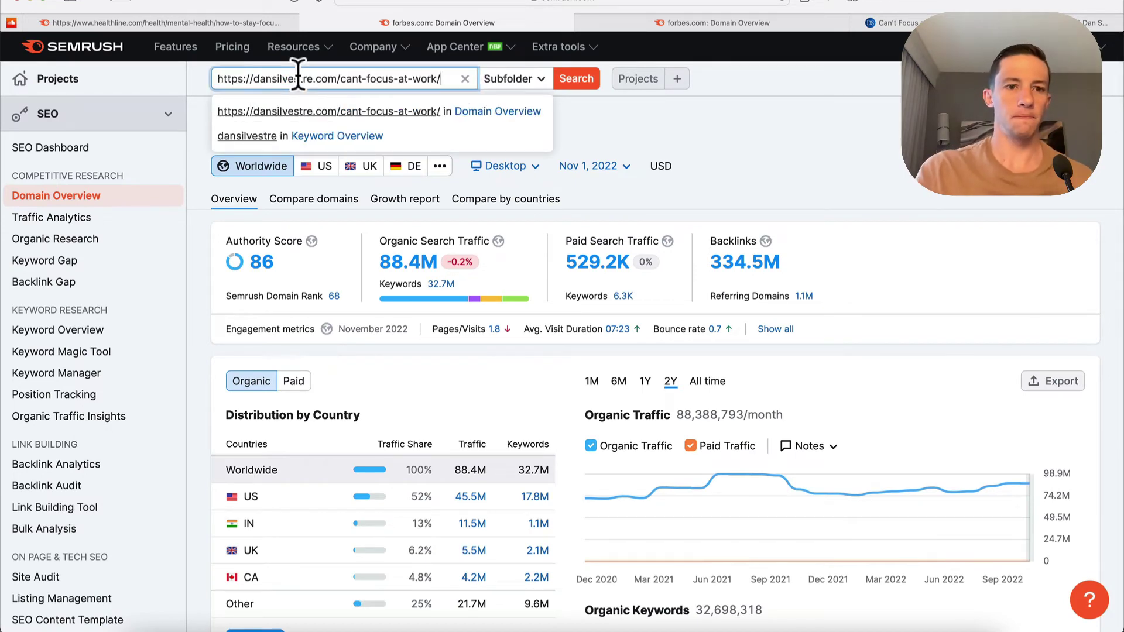
{"action": "key", "text": "Return"}
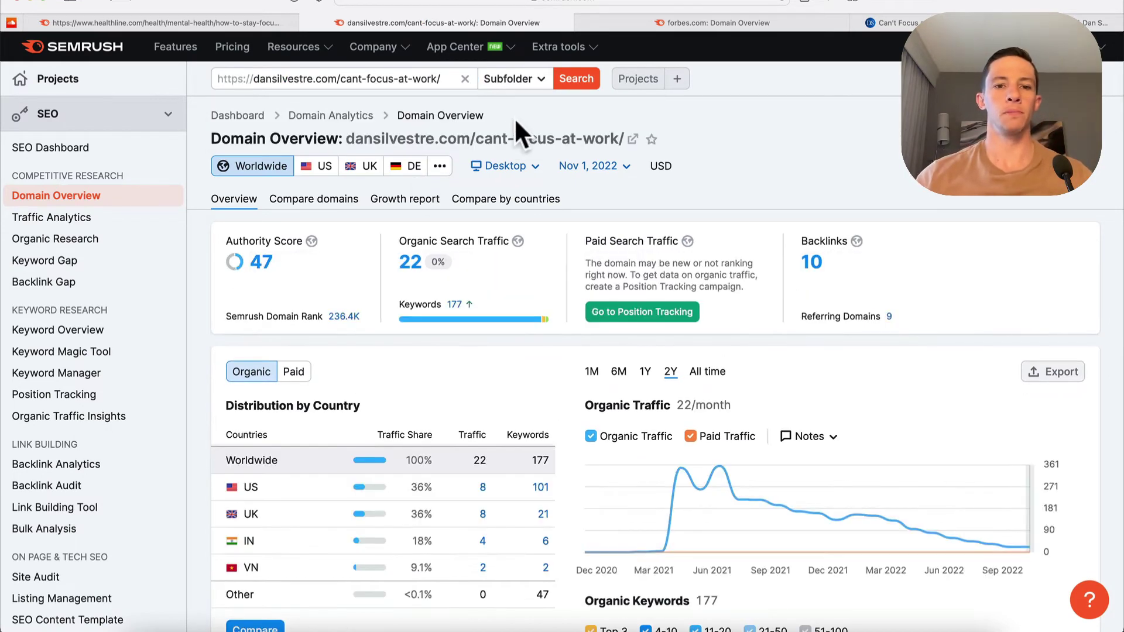
{"action": "left_click", "coordinate": [525, 82]}
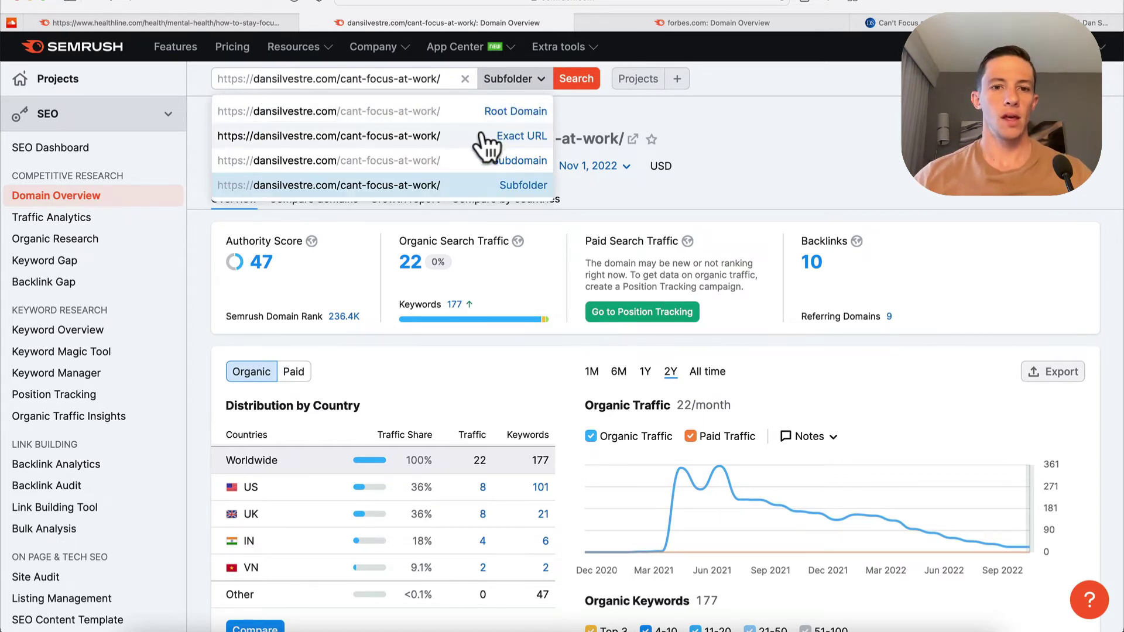
{"action": "left_click", "coordinate": [460, 117]}
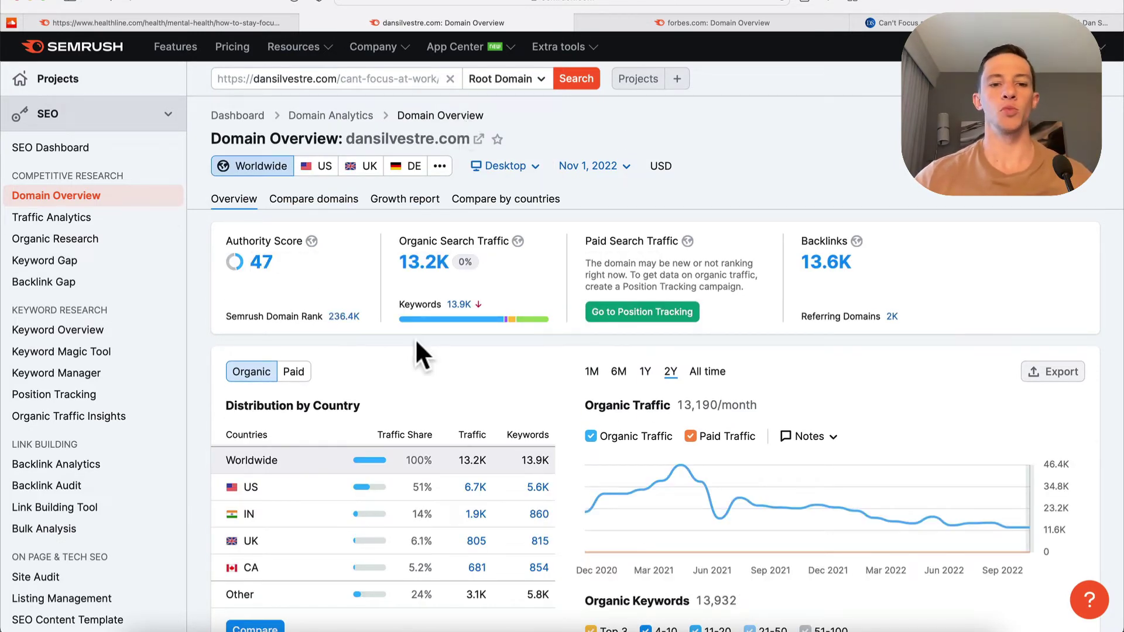
Open the organic keyword positions of dansilvestre.com and limit them to a keyword difficulty of up to 50.
{"action": "scroll", "coordinate": [415, 339], "scroll_direction": "down", "scroll_amount": 10}
{"action": "left_click", "coordinate": [256, 499]}
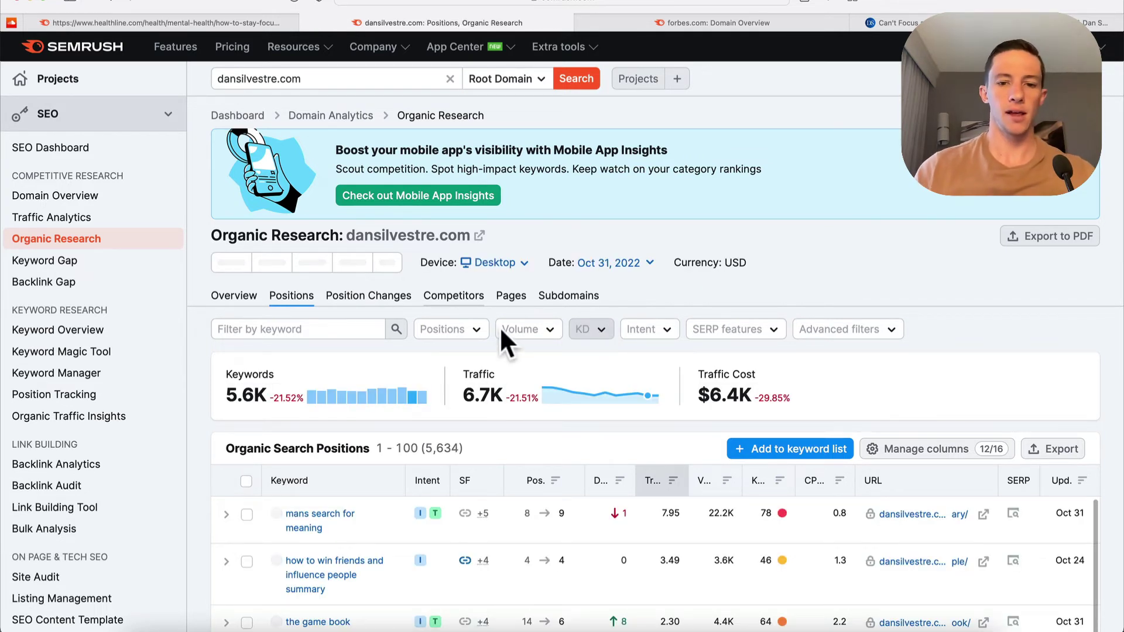
{"action": "left_click", "coordinate": [590, 328]}
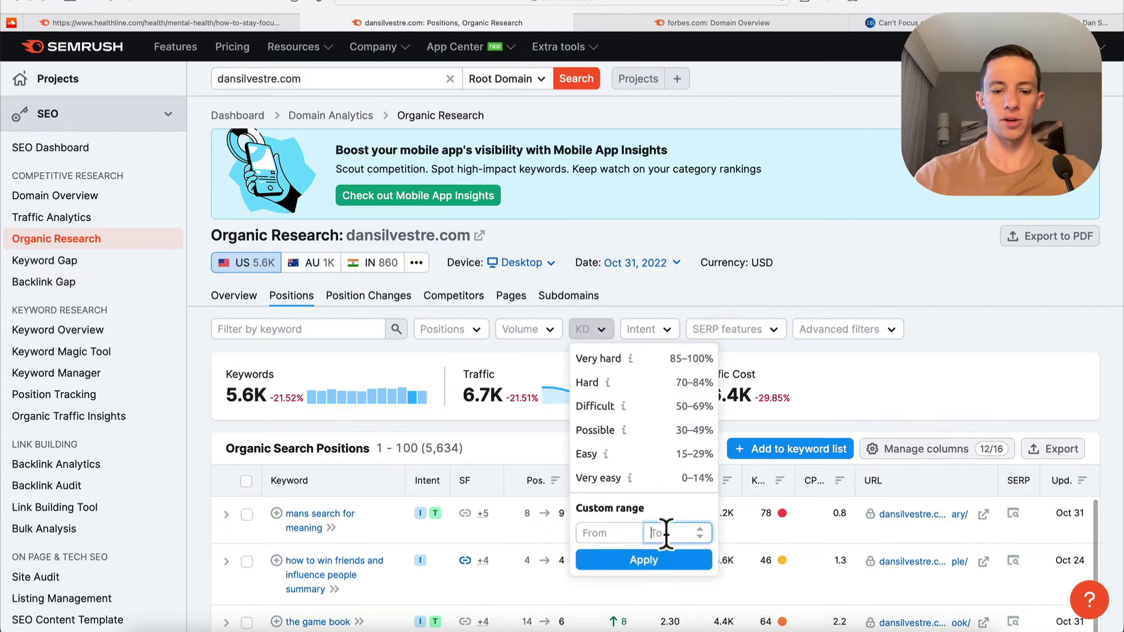
{"action": "left_click", "coordinate": [646, 562]}
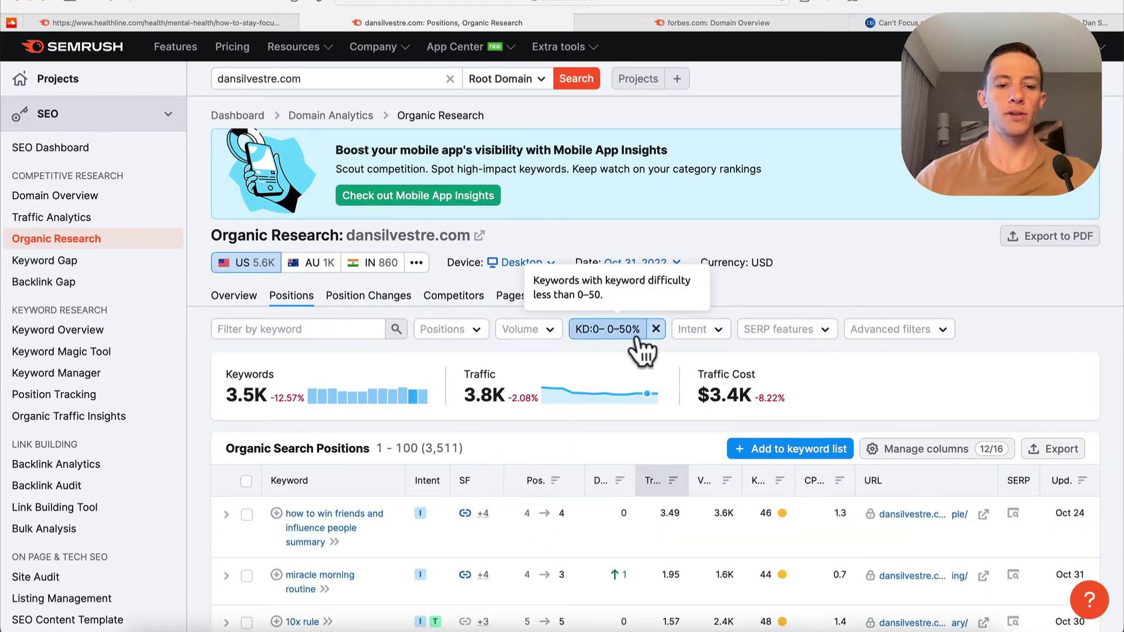
Look through the filtered dansilvestre.com keywords for relevant topics and select "how to focus on reading".
{"action": "scroll", "coordinate": [641, 350], "scroll_direction": "down", "scroll_amount": 1}
{"action": "scroll", "coordinate": [642, 350], "scroll_direction": "down", "scroll_amount": 5}
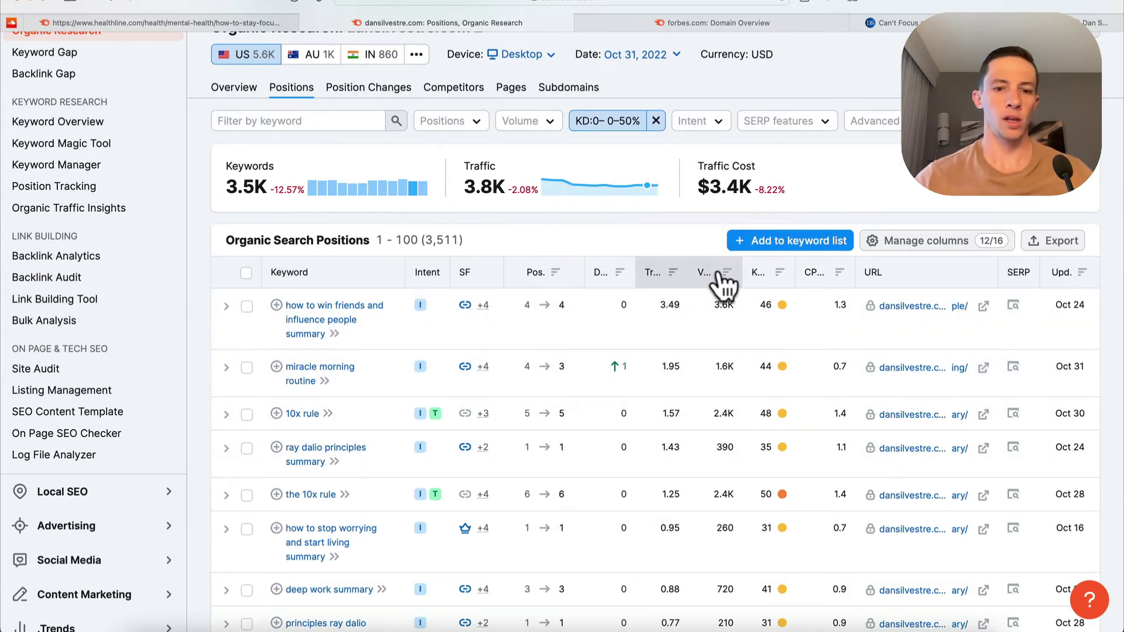
{"action": "scroll", "coordinate": [542, 375], "scroll_direction": "down", "scroll_amount": 2}
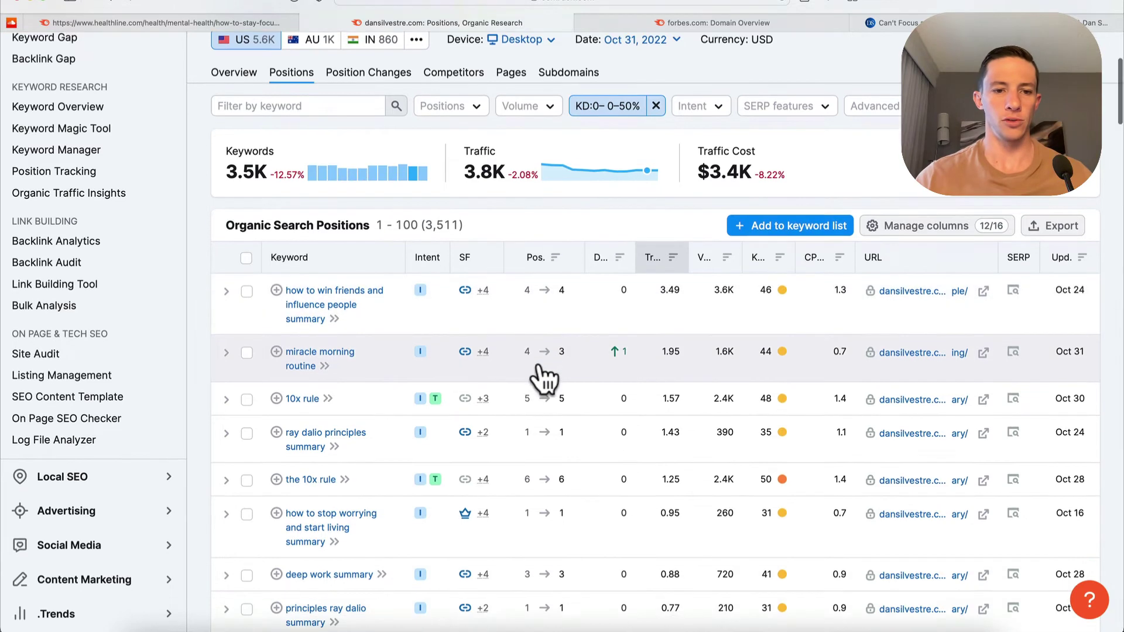
{"action": "scroll", "coordinate": [541, 378], "scroll_direction": "down", "scroll_amount": 2}
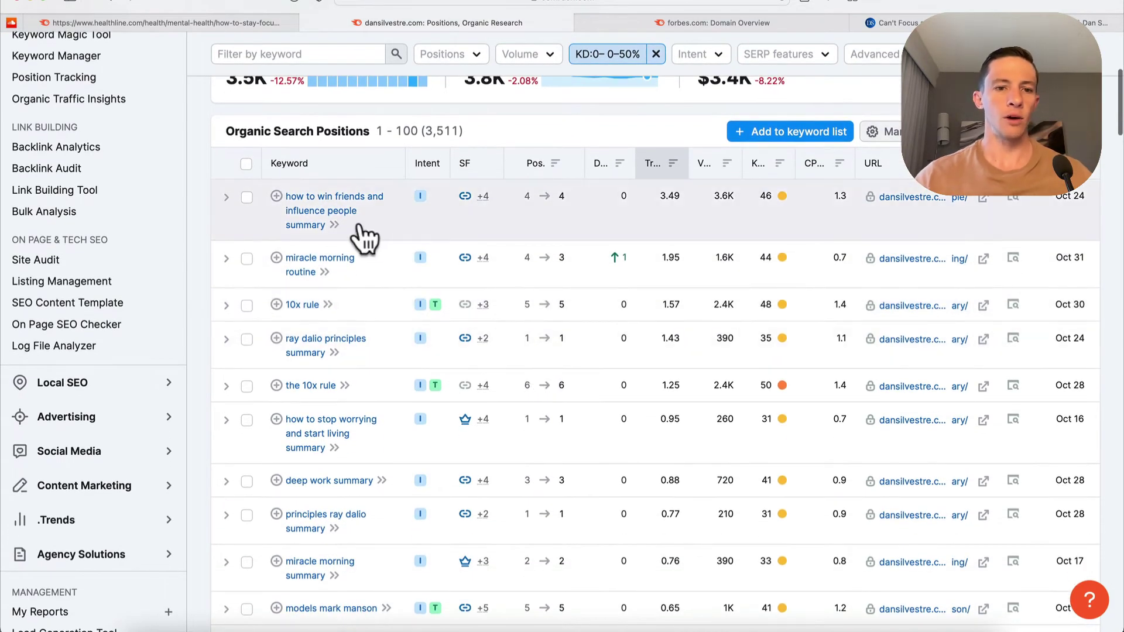
{"action": "scroll", "coordinate": [364, 237], "scroll_direction": "down", "scroll_amount": 3}
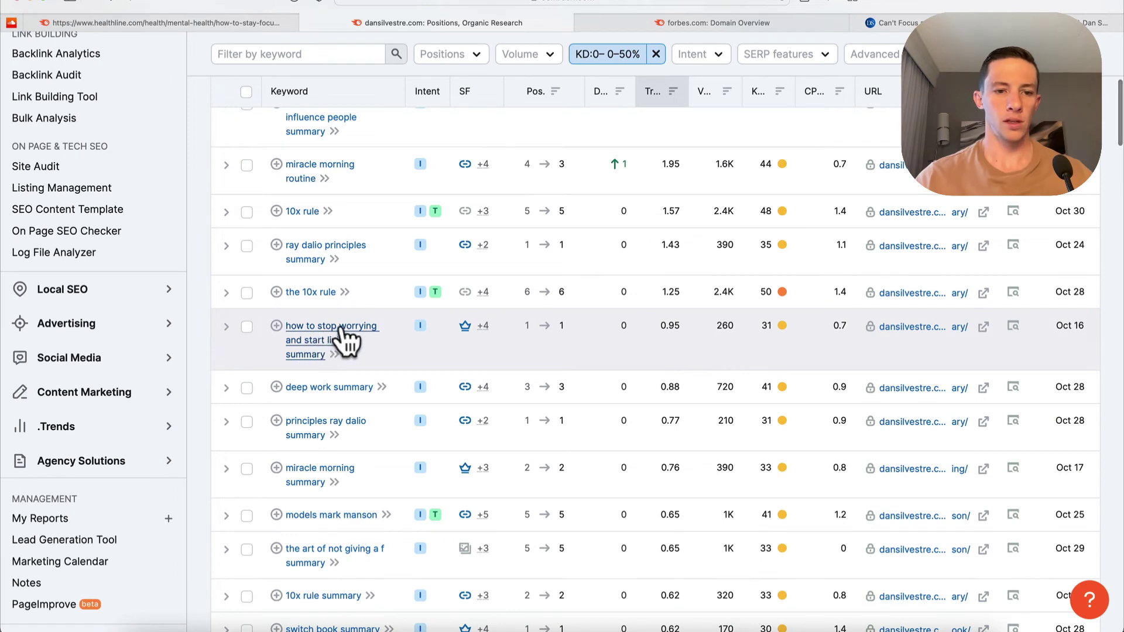
{"action": "scroll", "coordinate": [339, 366], "scroll_direction": "down", "scroll_amount": 3}
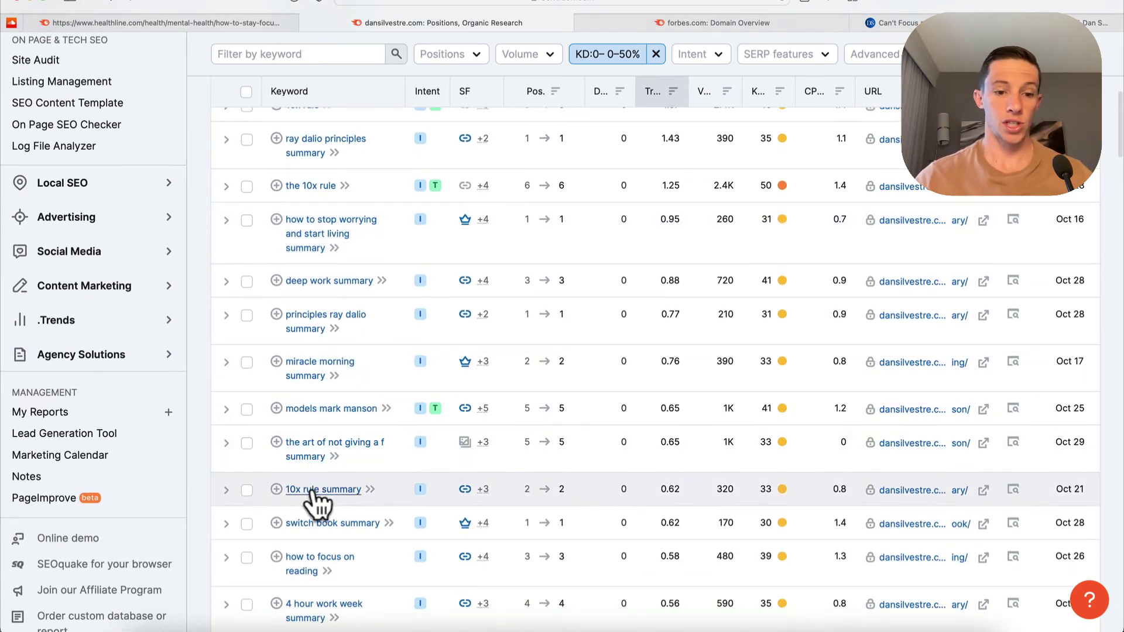
{"action": "scroll", "coordinate": [313, 495], "scroll_direction": "down", "scroll_amount": 3}
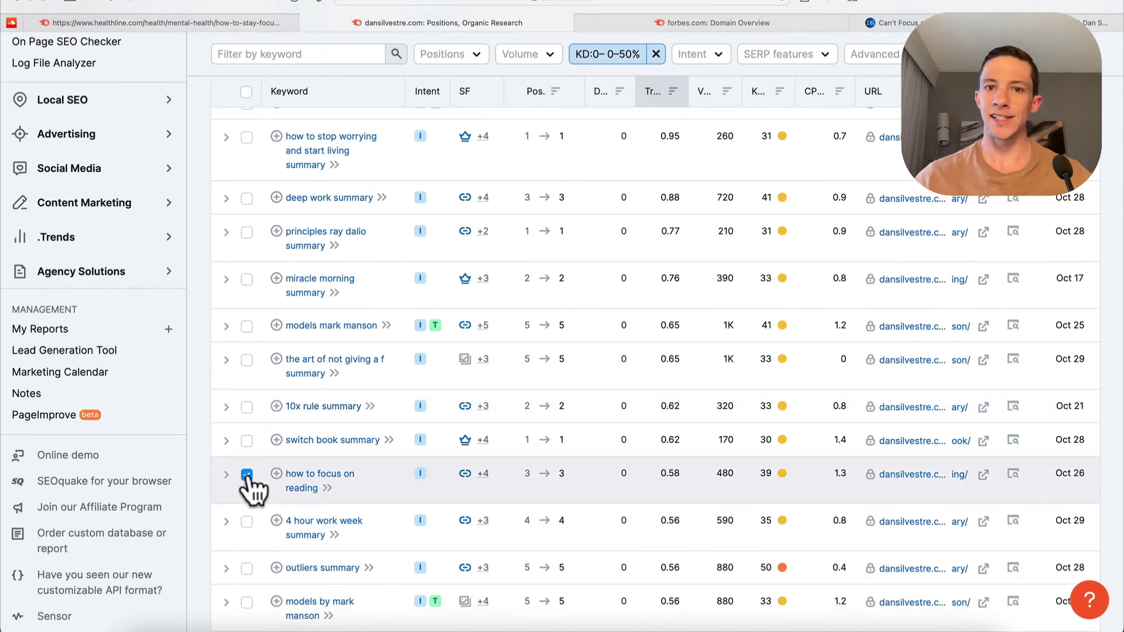
Filter the dansilvestre.com organic positions to exclude keywords containing "summary".
{"action": "scroll", "coordinate": [325, 492], "scroll_direction": "down", "scroll_amount": 5}
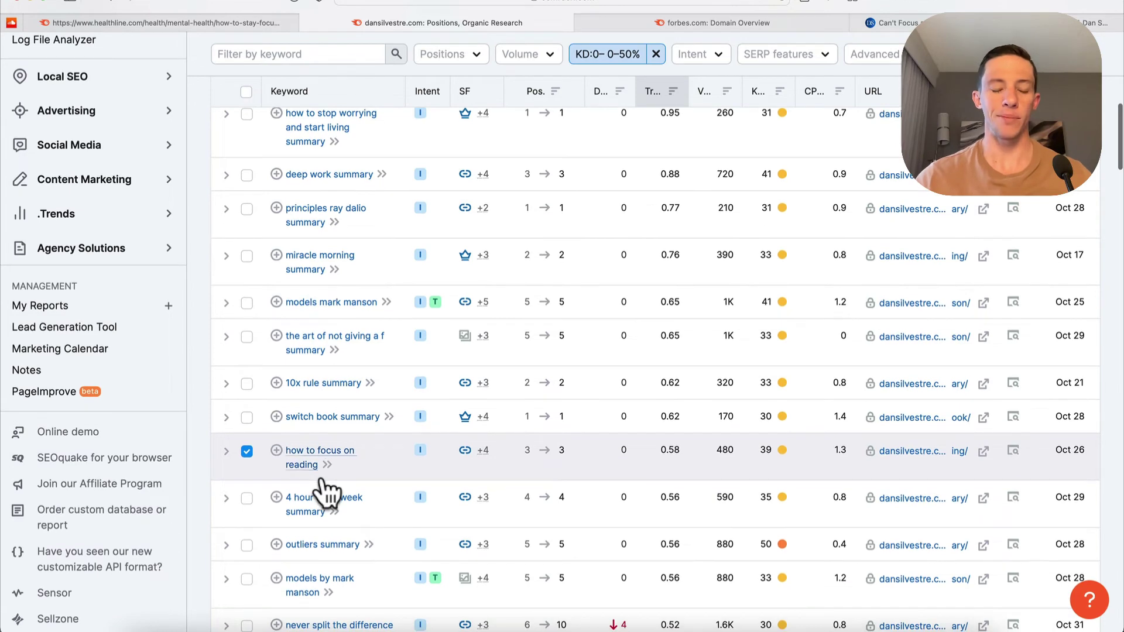
{"action": "scroll", "coordinate": [324, 492], "scroll_direction": "down", "scroll_amount": 4}
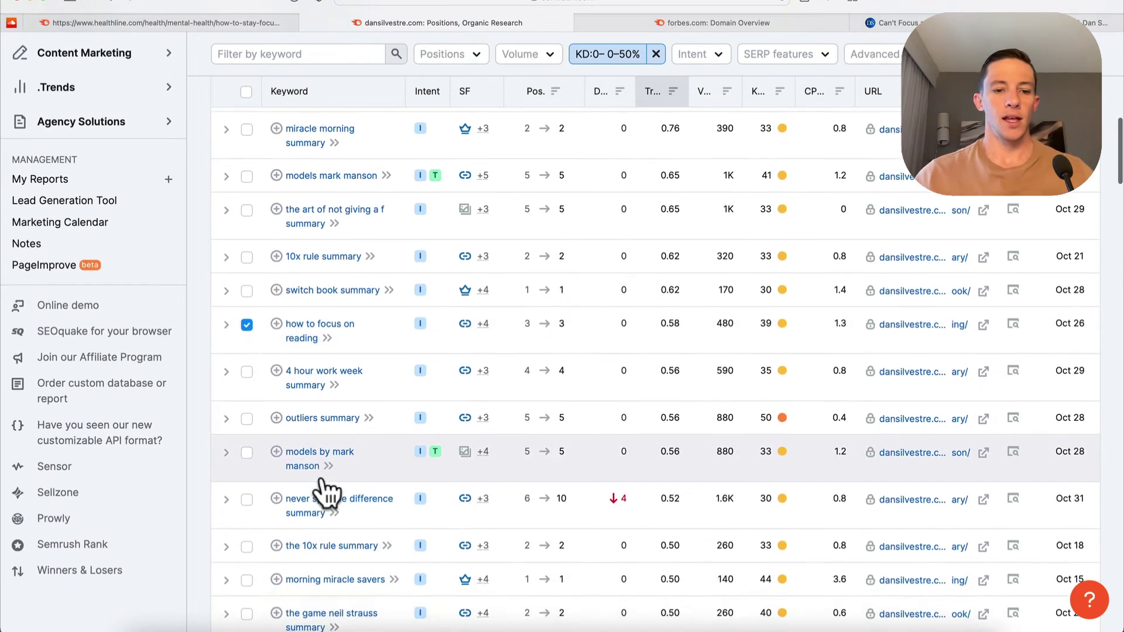
{"action": "scroll", "coordinate": [327, 492], "scroll_direction": "down", "scroll_amount": 4}
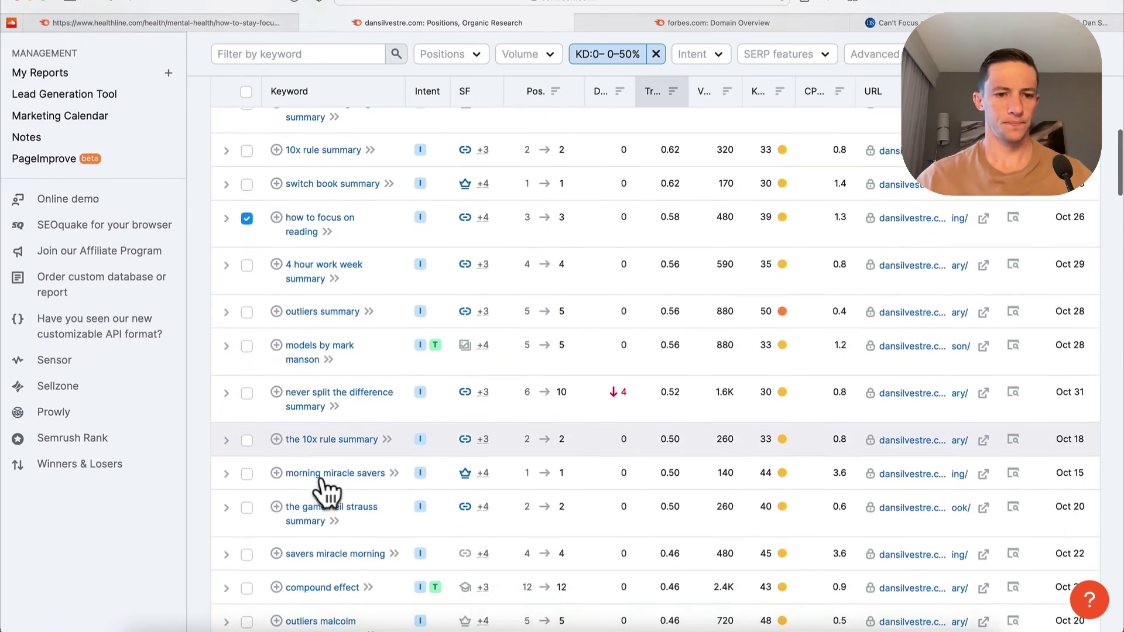
{"action": "scroll", "coordinate": [326, 492], "scroll_direction": "down", "scroll_amount": 4}
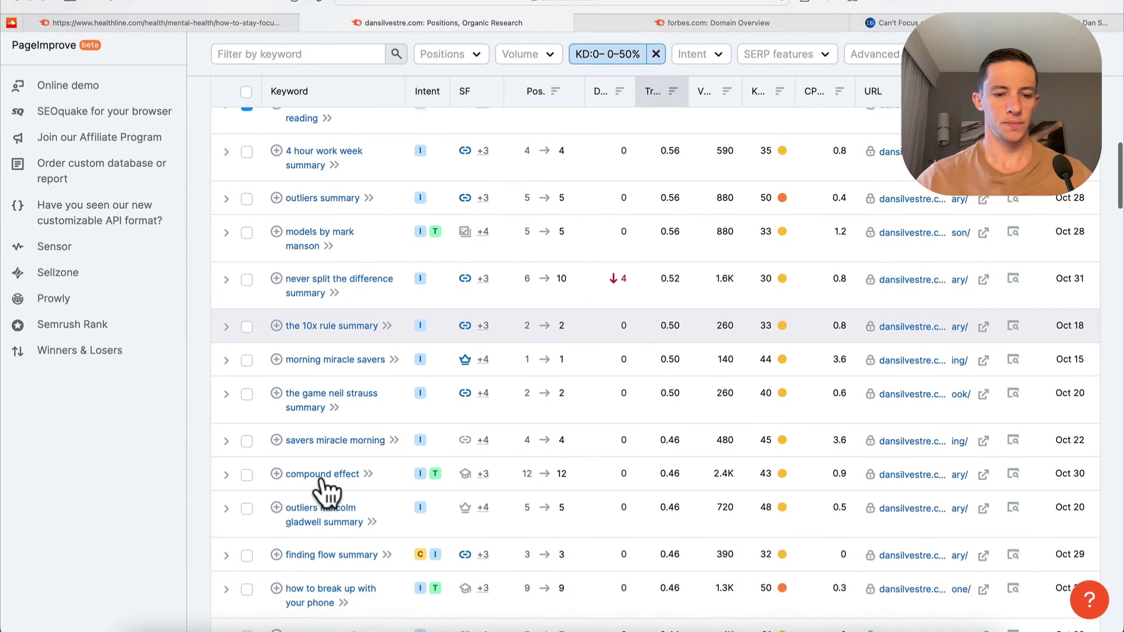
{"action": "scroll", "coordinate": [327, 492], "scroll_direction": "down", "scroll_amount": 5}
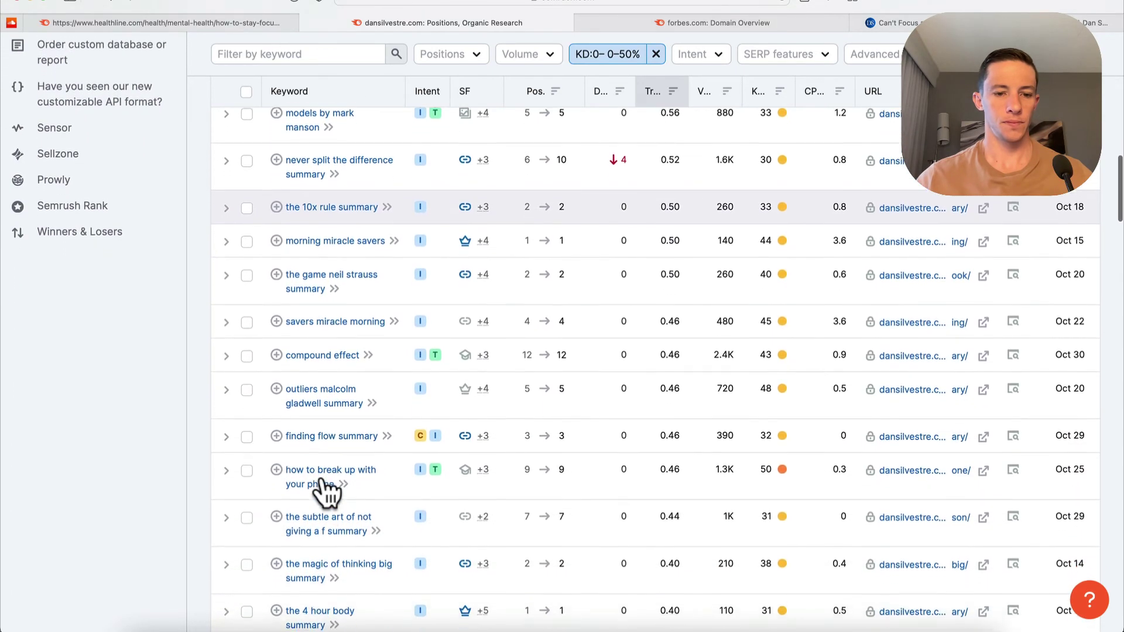
{"action": "scroll", "coordinate": [327, 492], "scroll_direction": "up", "scroll_amount": 15}
{"action": "scroll", "coordinate": [327, 492], "scroll_direction": "up", "scroll_amount": 10}
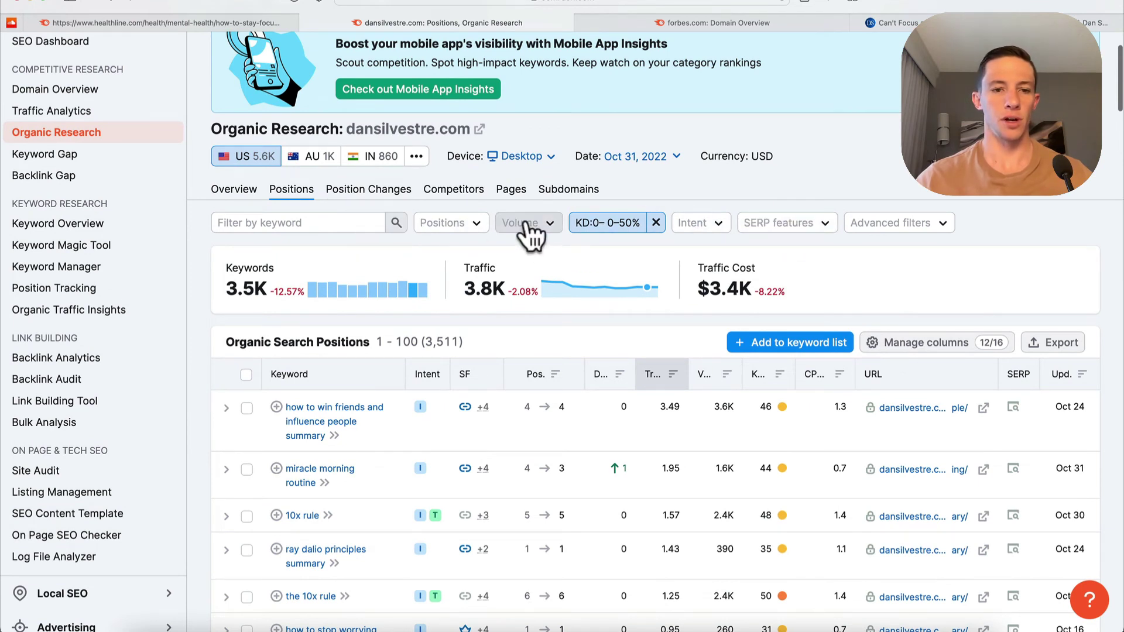
{"action": "left_click", "coordinate": [936, 228]}
{"action": "left_click", "coordinate": [577, 265]}
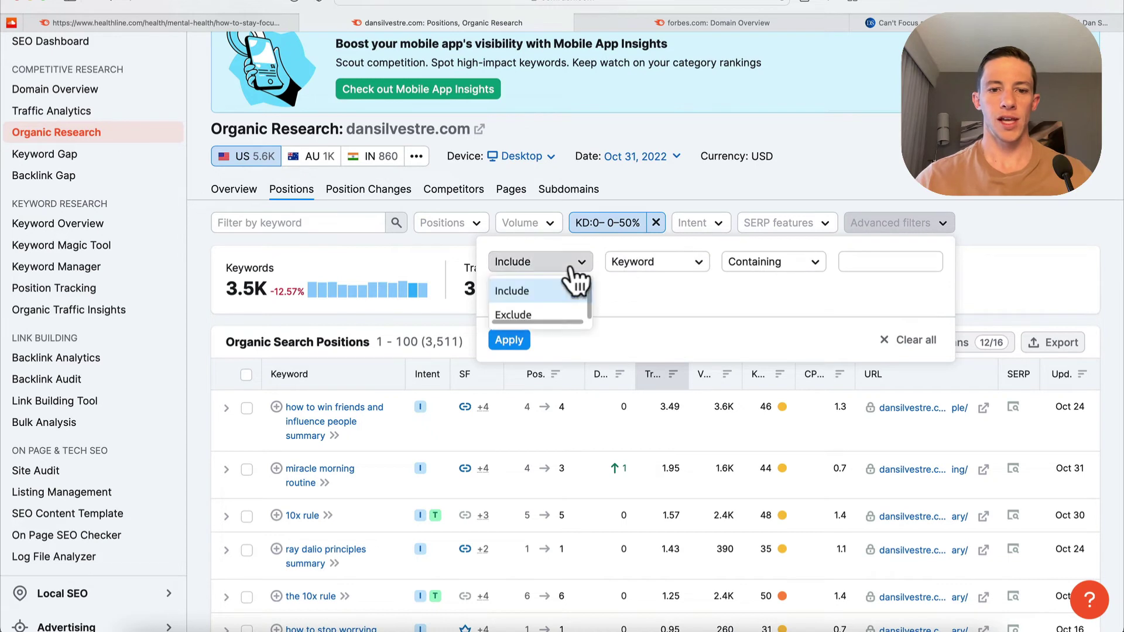
{"action": "left_click", "coordinate": [534, 313]}
{"action": "left_click", "coordinate": [850, 258]}
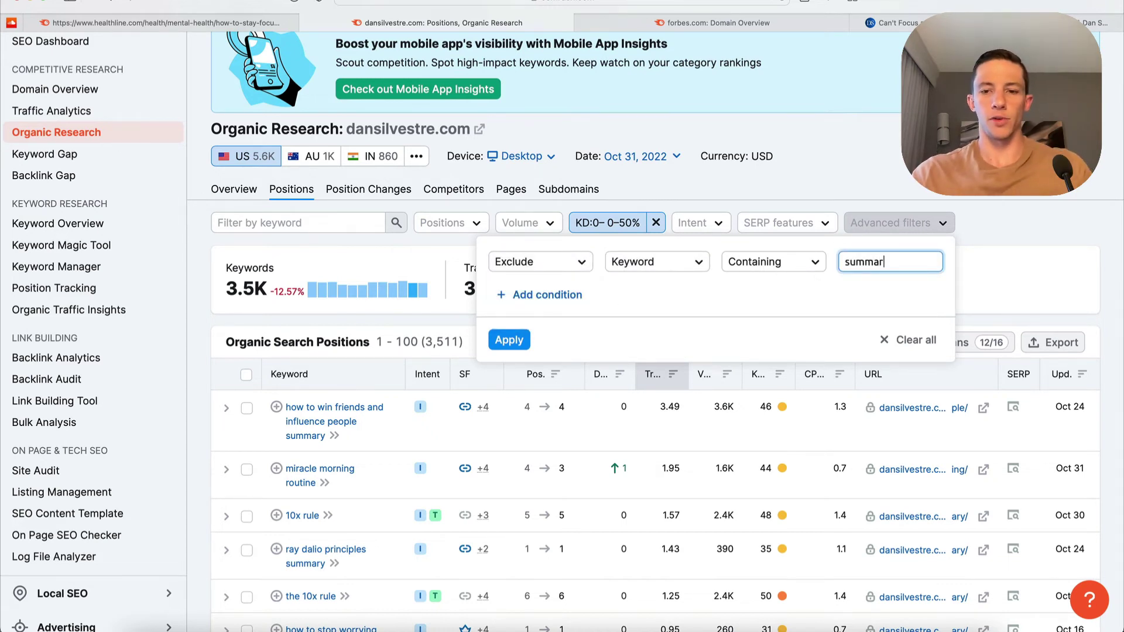
{"action": "left_click", "coordinate": [508, 341]}
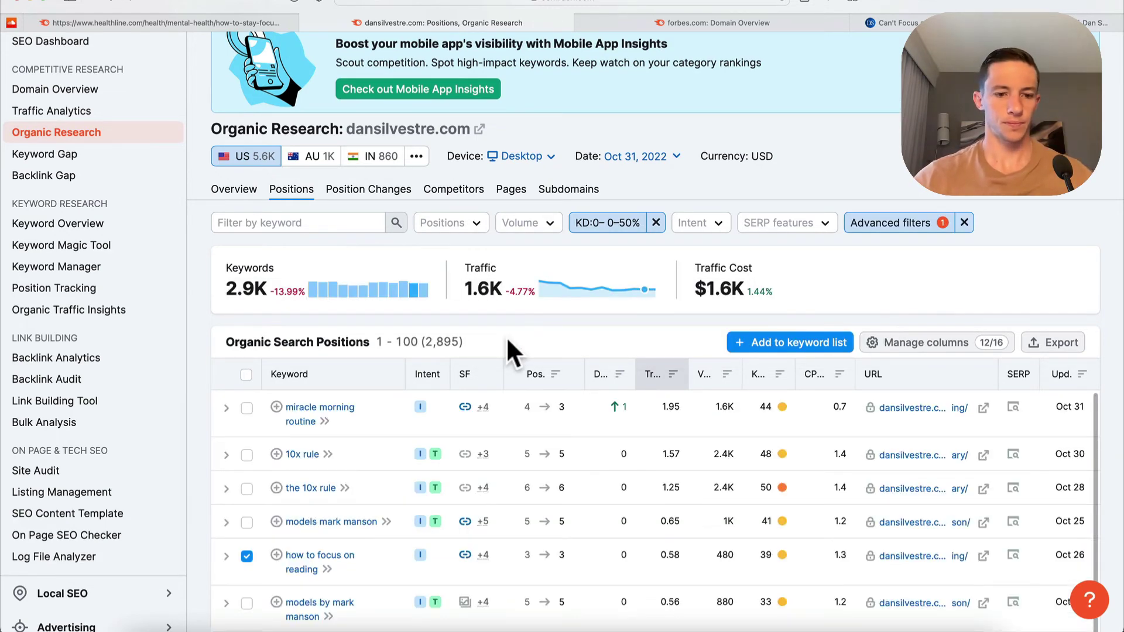
Look through the remaining keywords for article ideas and view the keyword overview of "what's the fastest way to work".
{"action": "scroll", "coordinate": [414, 518], "scroll_direction": "down", "scroll_amount": 3}
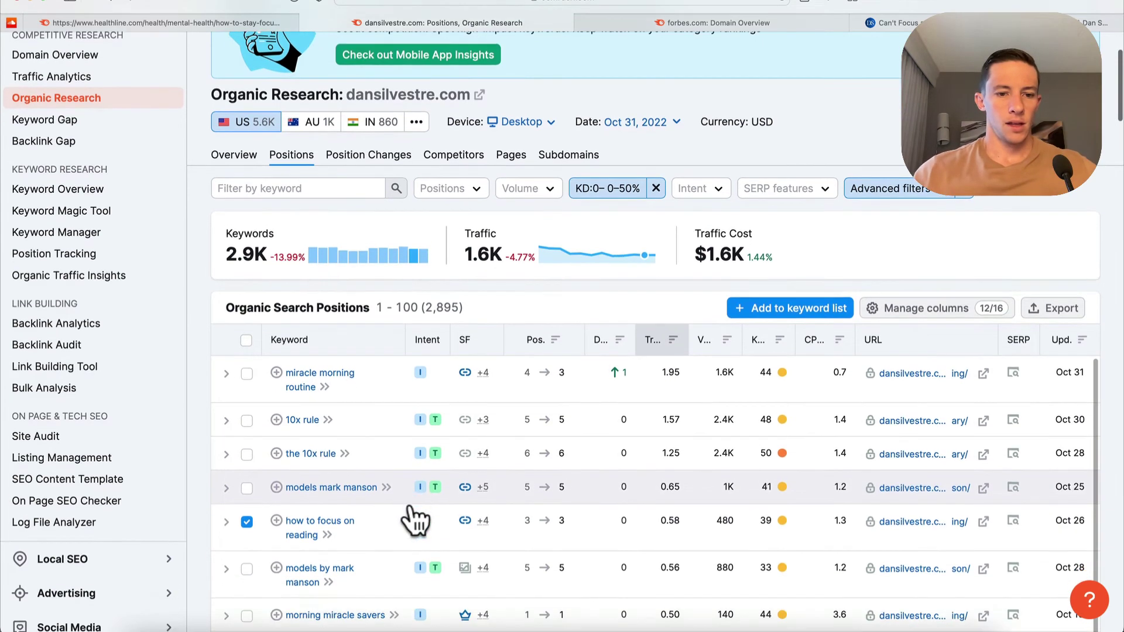
{"action": "scroll", "coordinate": [351, 503], "scroll_direction": "down", "scroll_amount": 15}
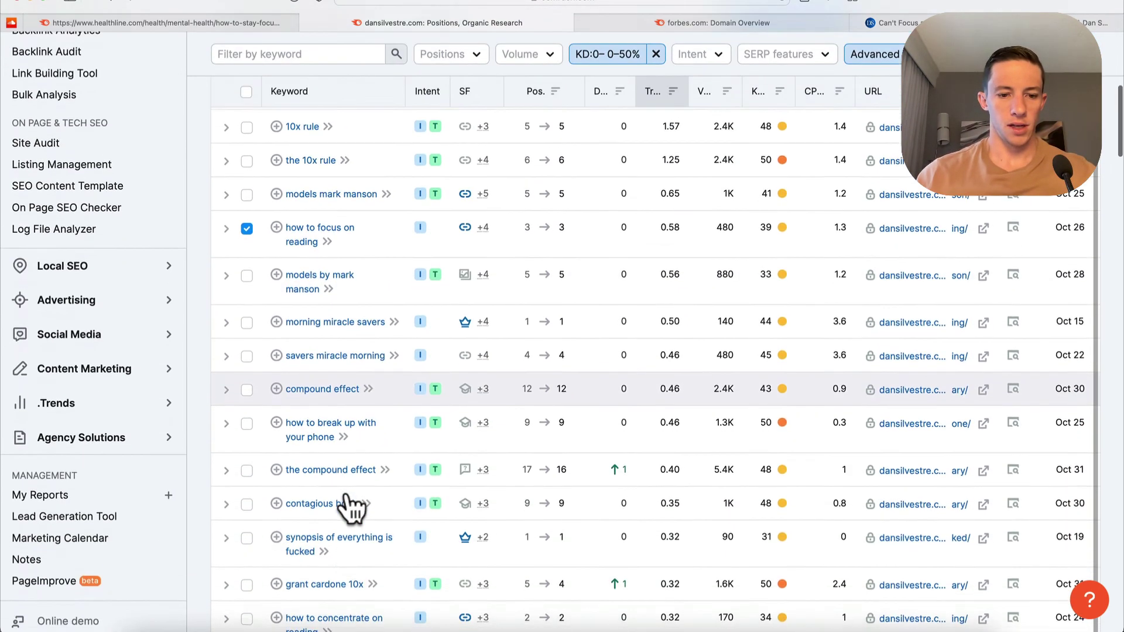
{"action": "scroll", "coordinate": [351, 504], "scroll_direction": "down", "scroll_amount": 3}
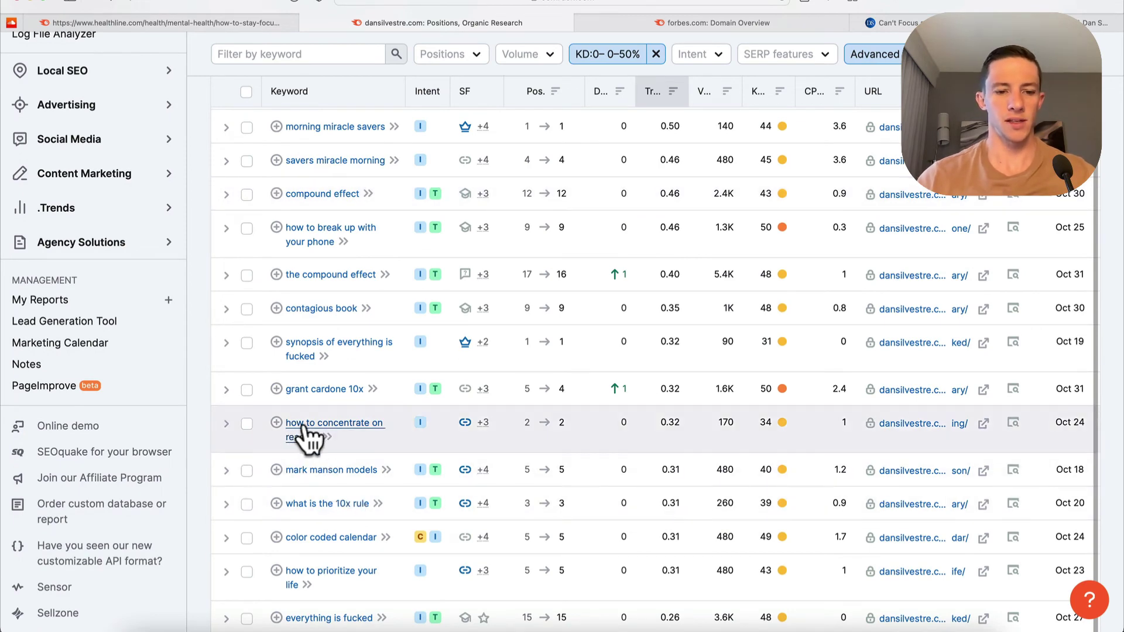
{"action": "scroll", "coordinate": [305, 436], "scroll_direction": "down", "scroll_amount": 5}
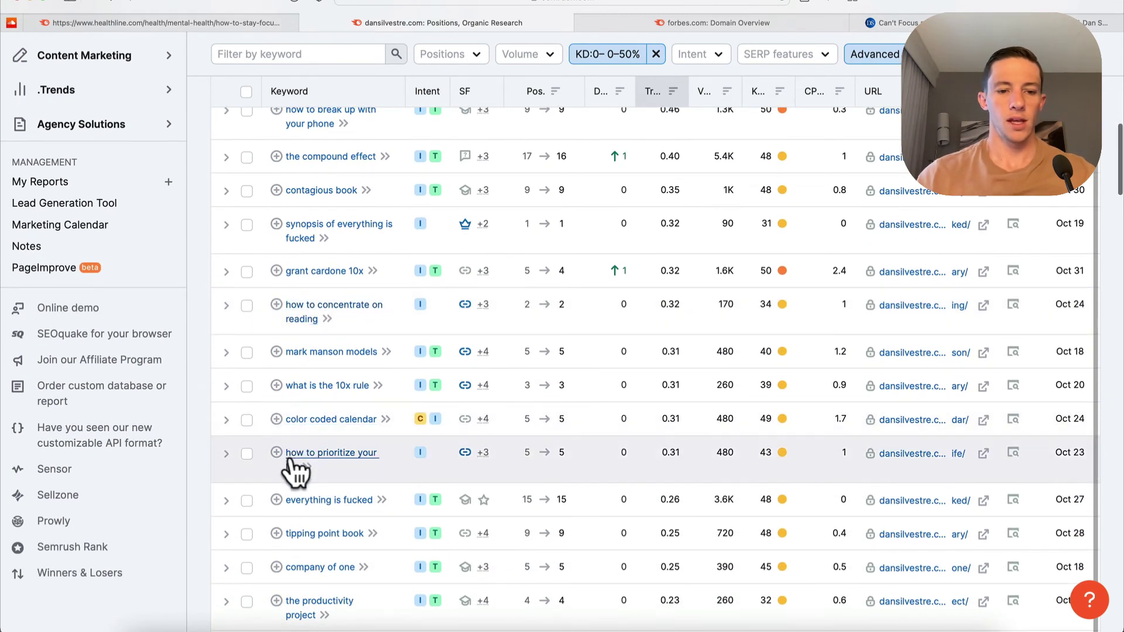
{"action": "scroll", "coordinate": [296, 471], "scroll_direction": "down", "scroll_amount": 3}
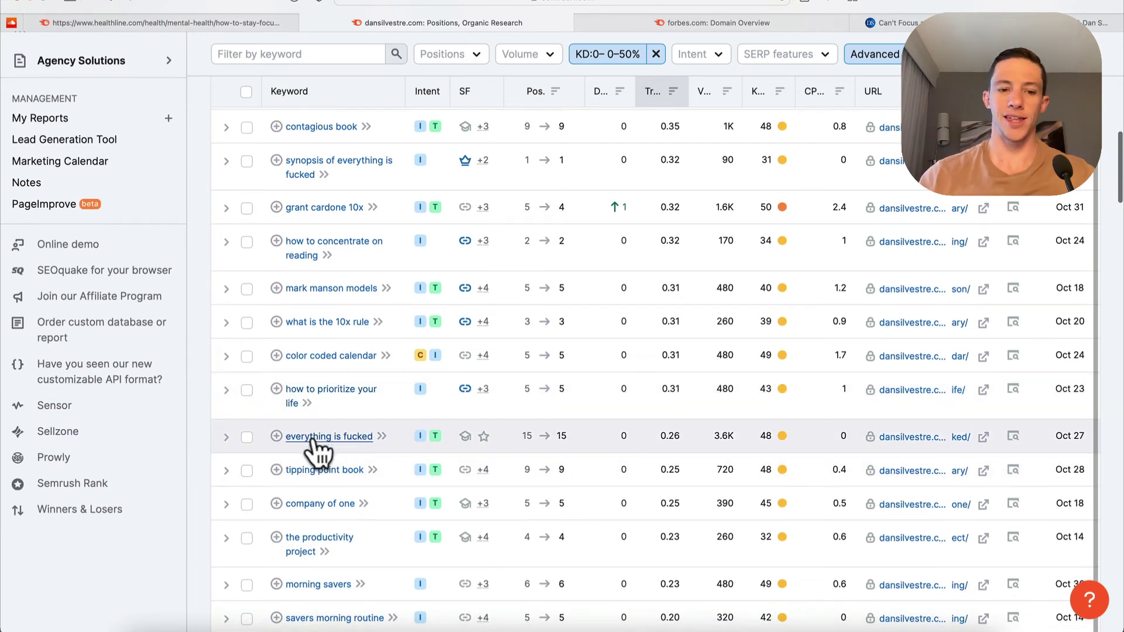
{"action": "scroll", "coordinate": [315, 450], "scroll_direction": "down", "scroll_amount": 6}
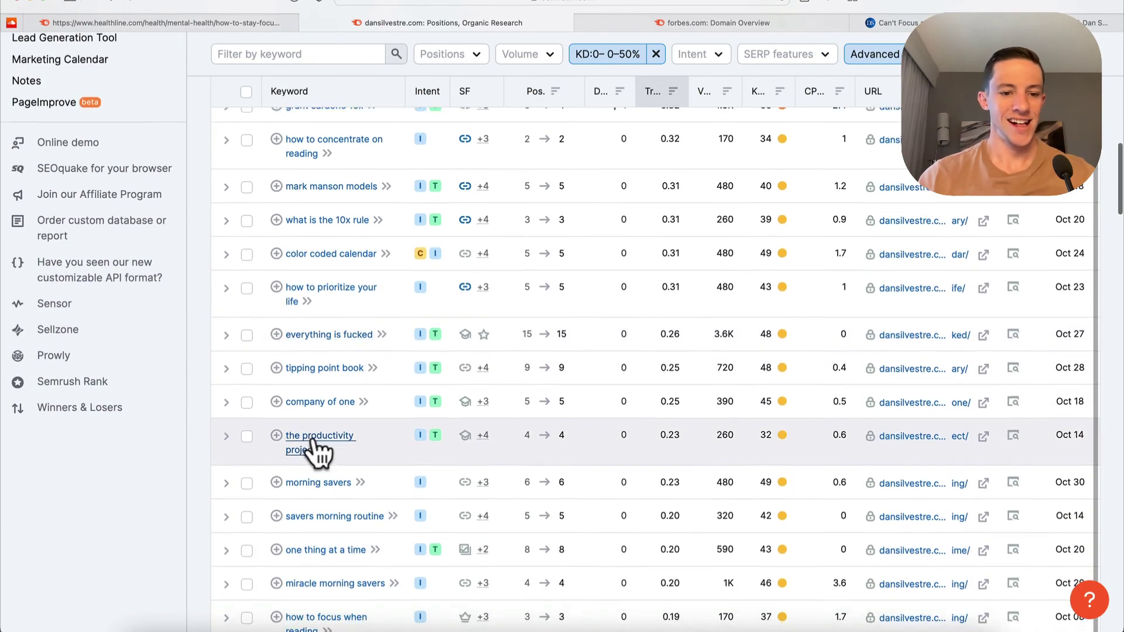
{"action": "scroll", "coordinate": [316, 451], "scroll_direction": "down", "scroll_amount": 6}
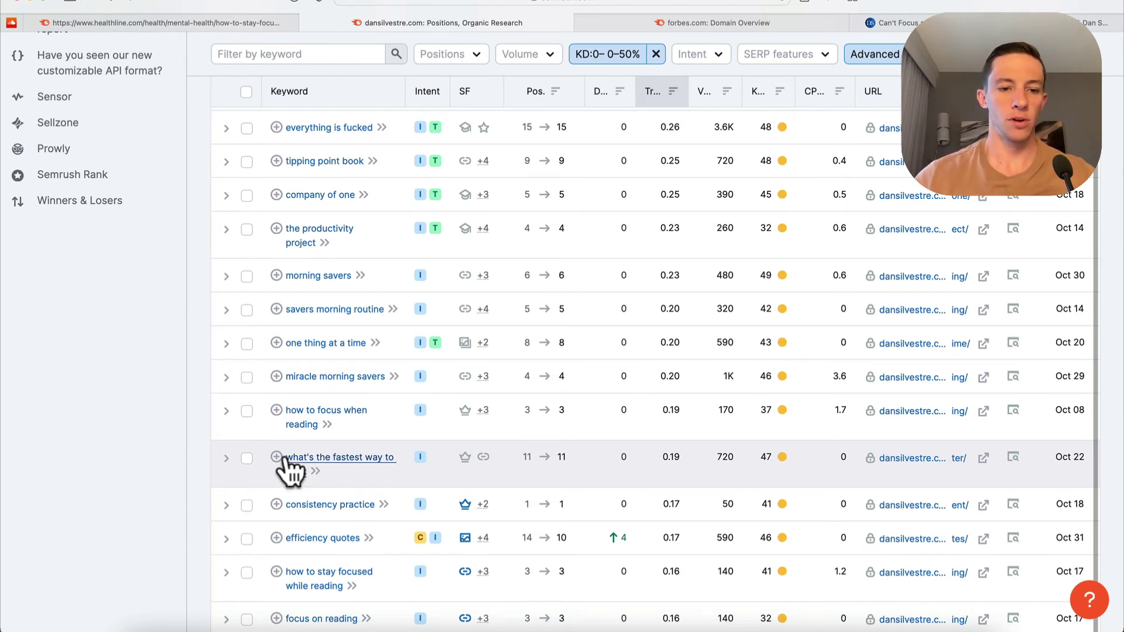
{"action": "left_click", "coordinate": [309, 471]}
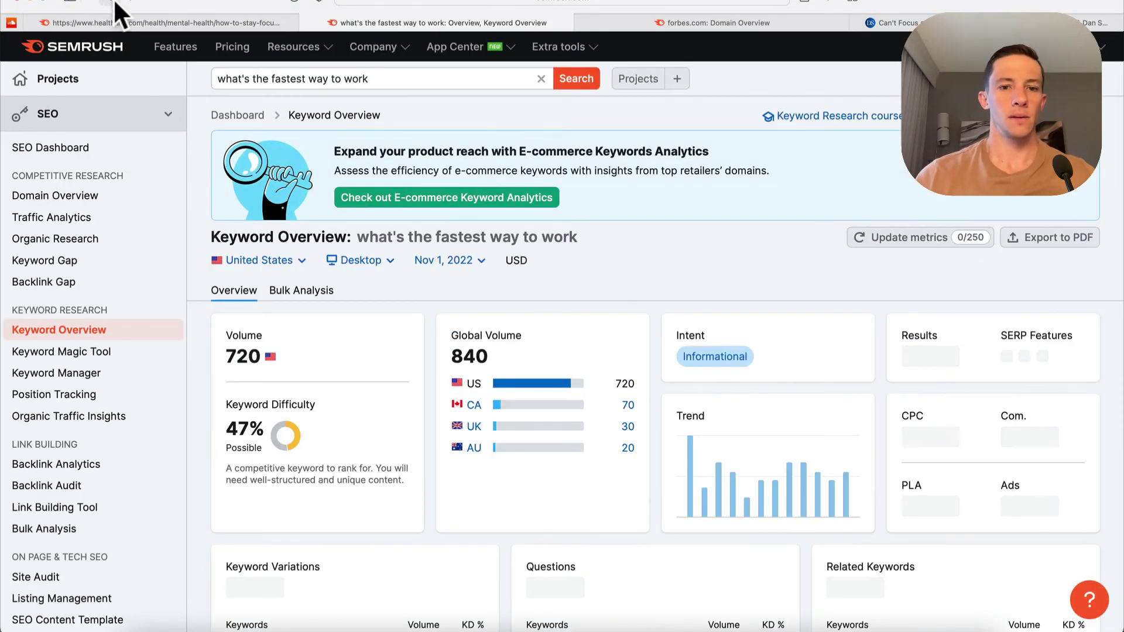
{"action": "left_click", "coordinate": [117, 7]}
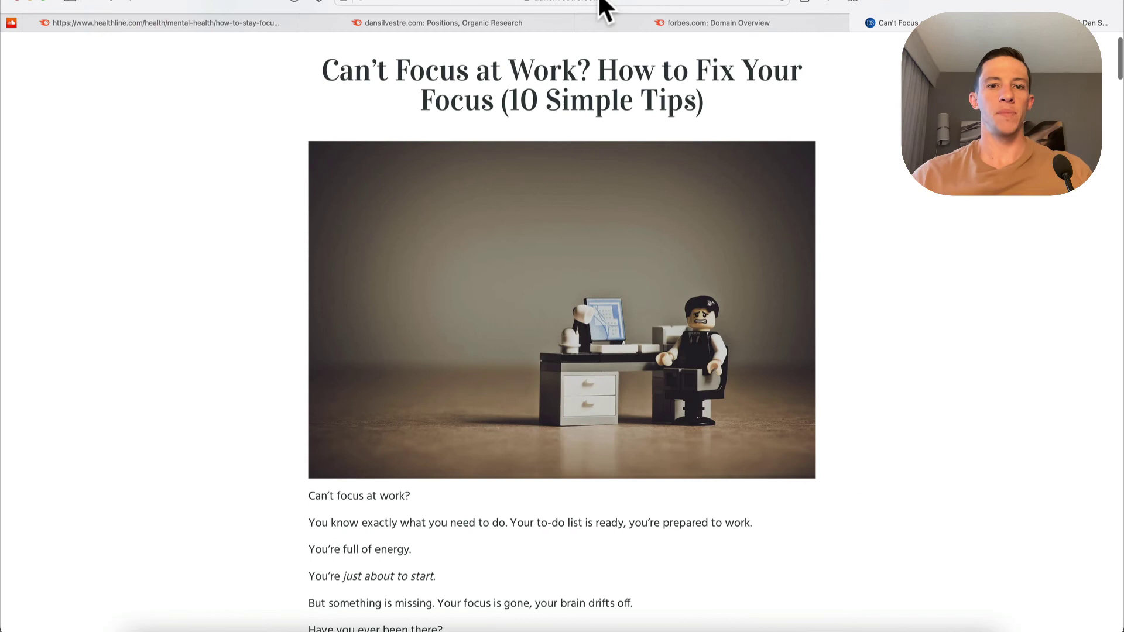
Search Google for "what's the fastest way to work" and examine which sites and article titles rank for it.
{"action": "left_click", "coordinate": [605, 7]}
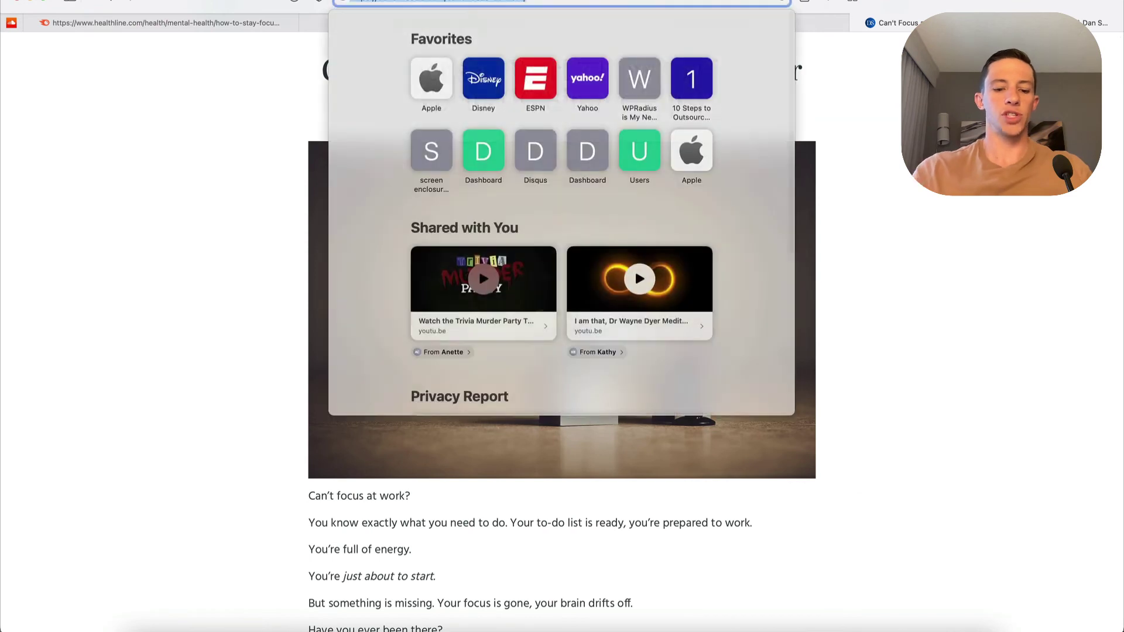
{"action": "type", "text": "what's the fa"}
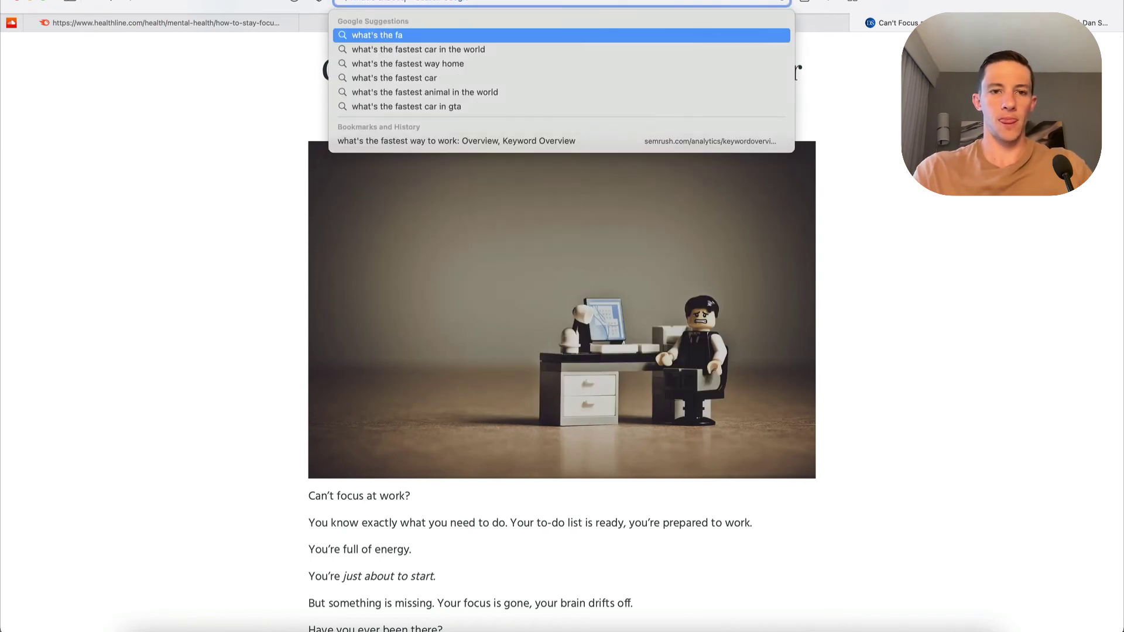
{"action": "type", "text": "stest way to"}
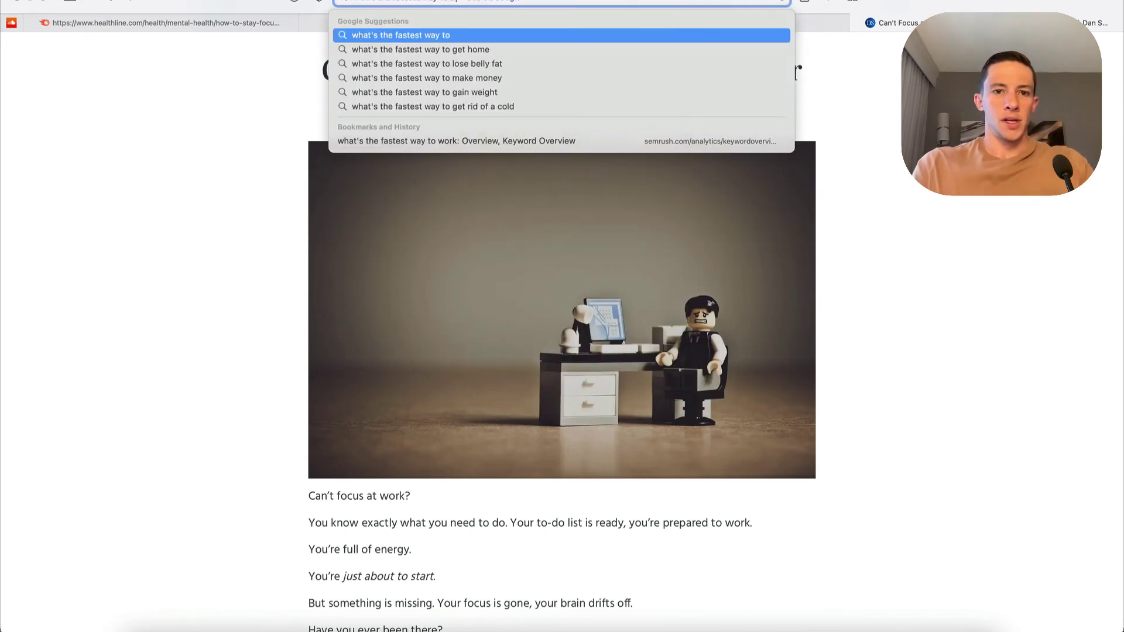
{"action": "type", "text": " work"}
{"action": "key", "text": "Return"}
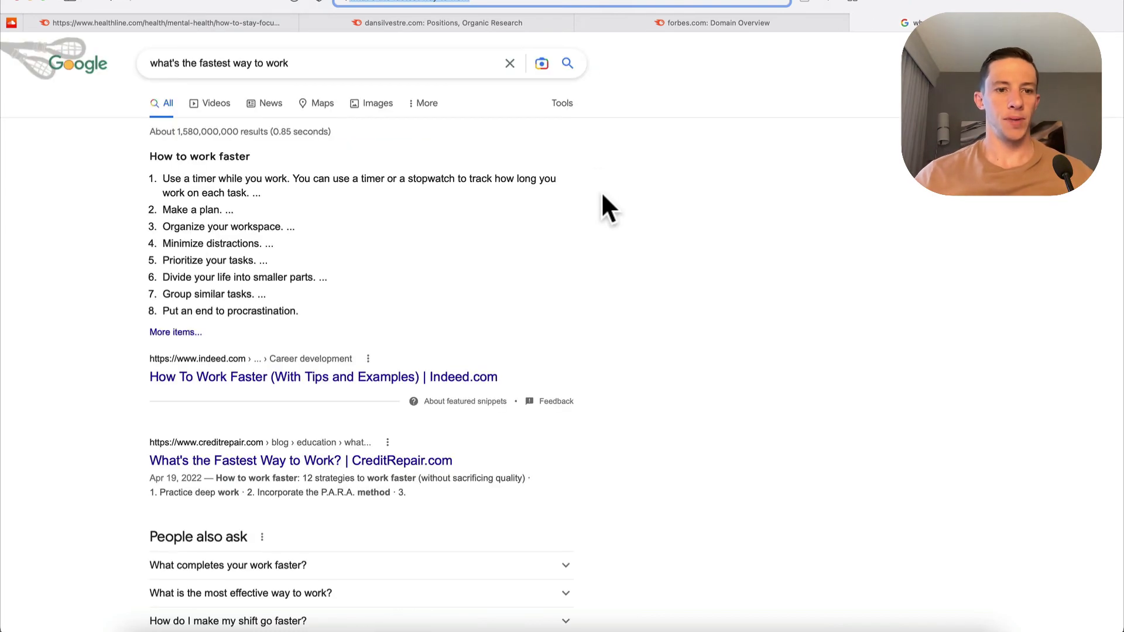
{"action": "scroll", "coordinate": [603, 196], "scroll_direction": "down", "scroll_amount": 4}
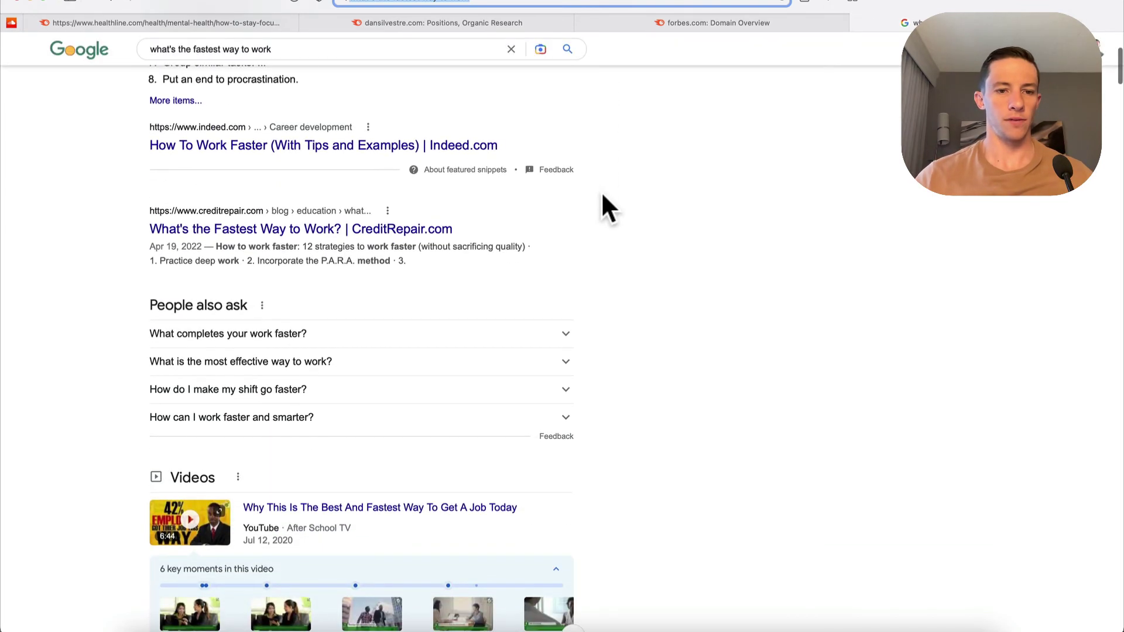
{"action": "scroll", "coordinate": [454, 244], "scroll_direction": "down", "scroll_amount": 3}
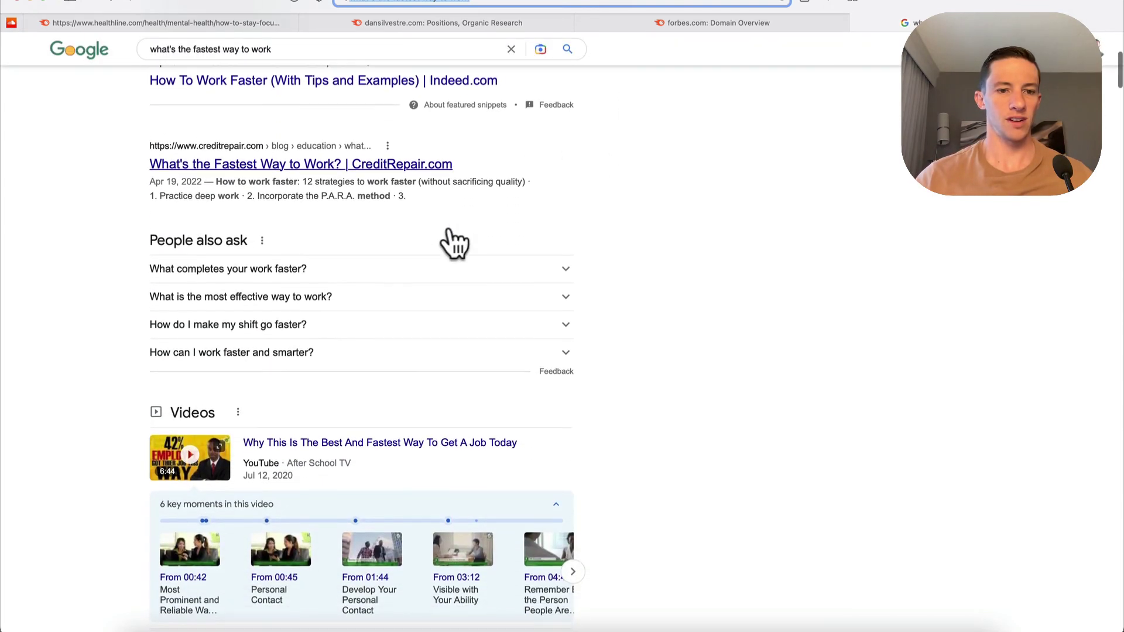
{"action": "scroll", "coordinate": [450, 232], "scroll_direction": "down", "scroll_amount": 8}
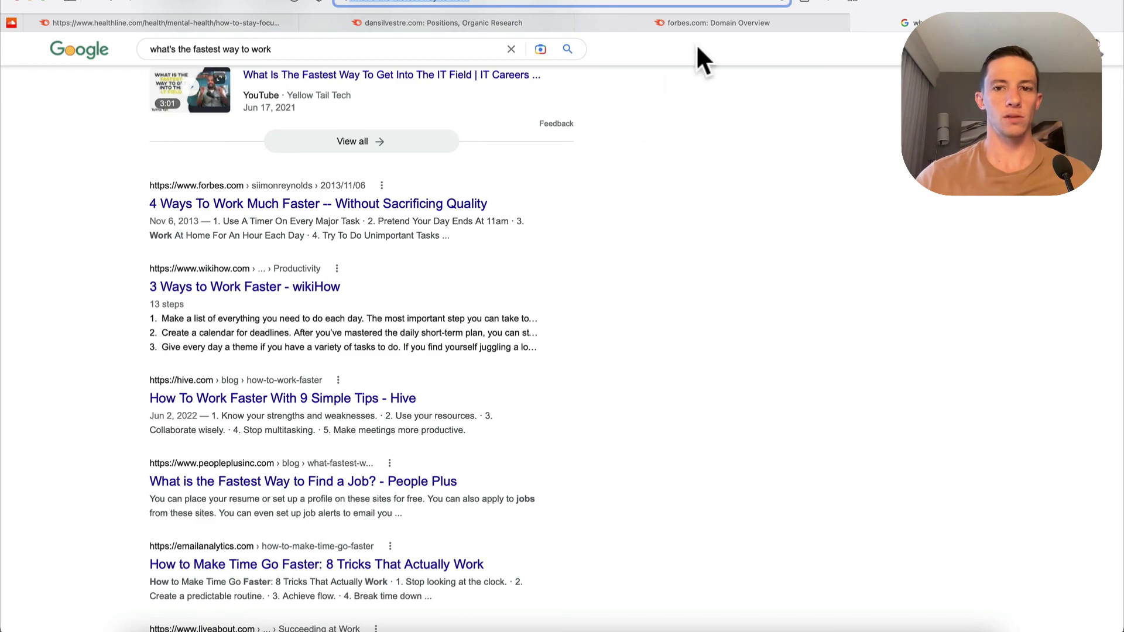
Return to the dansilvestre.com keyword positions in Semrush and sort them by search volume.
{"action": "left_click", "coordinate": [503, 22]}
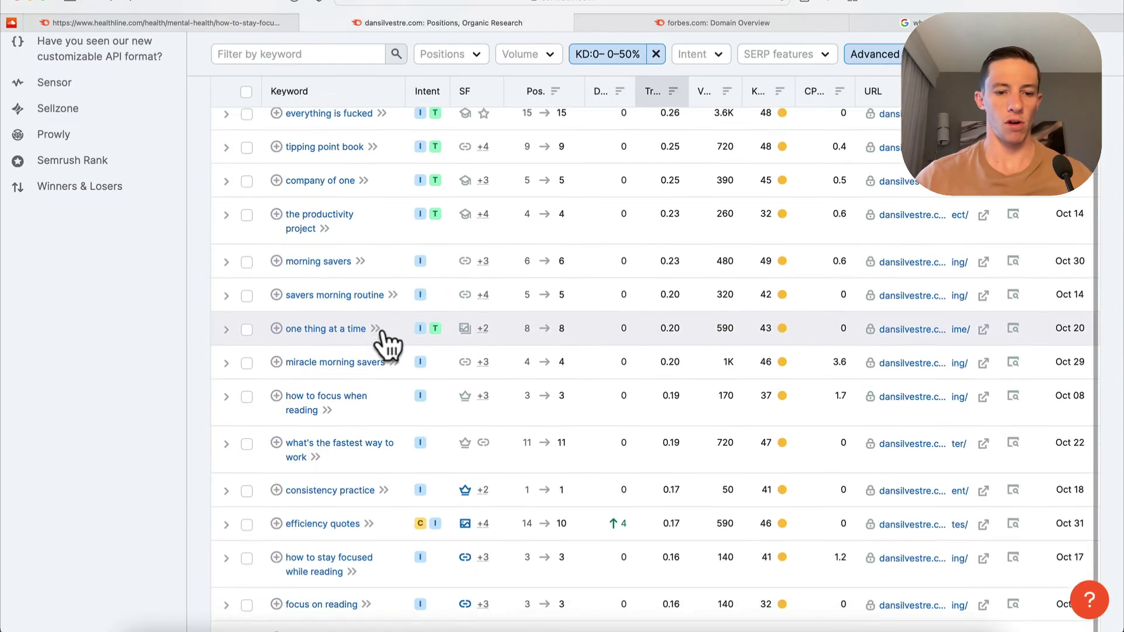
{"action": "scroll", "coordinate": [389, 341], "scroll_direction": "down", "scroll_amount": 3}
{"action": "scroll", "coordinate": [388, 345], "scroll_direction": "down", "scroll_amount": 6}
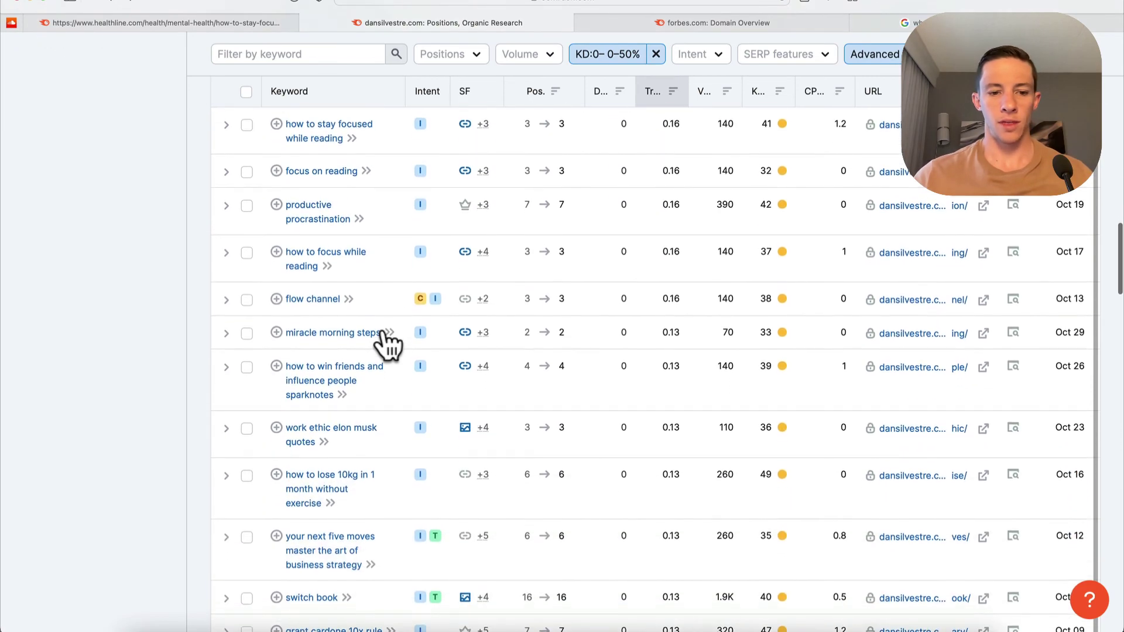
{"action": "scroll", "coordinate": [389, 345], "scroll_direction": "down", "scroll_amount": 6}
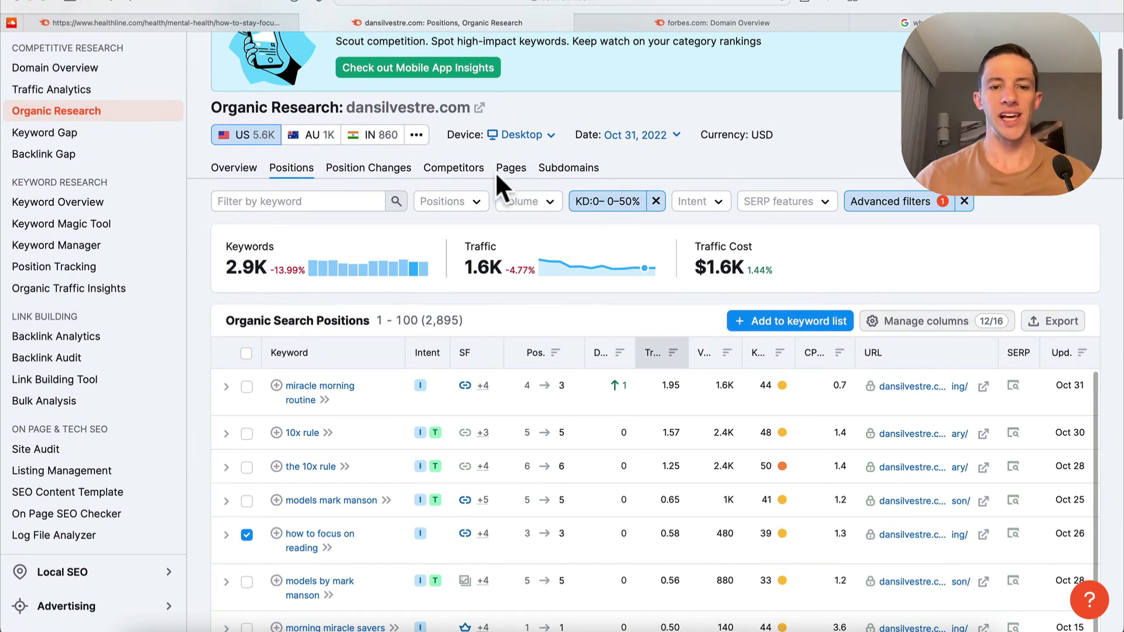
{"action": "left_click", "coordinate": [722, 353]}
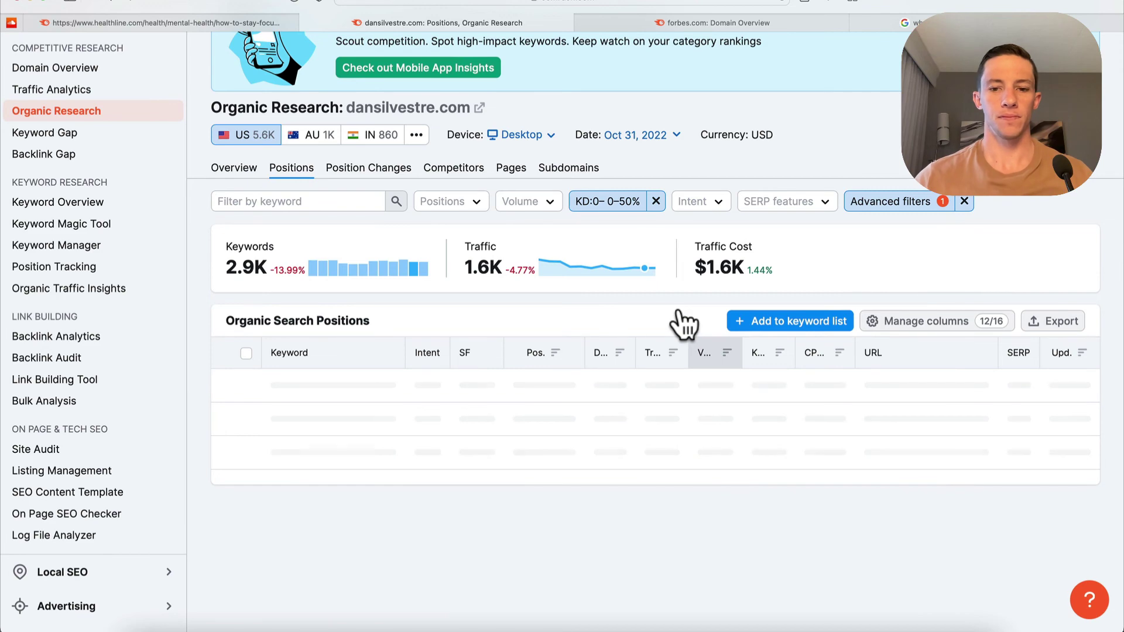
Look through the volume-sorted keywords for high-volume, low-difficulty topic ideas.
{"action": "scroll", "coordinate": [648, 459], "scroll_direction": "down", "scroll_amount": 2}
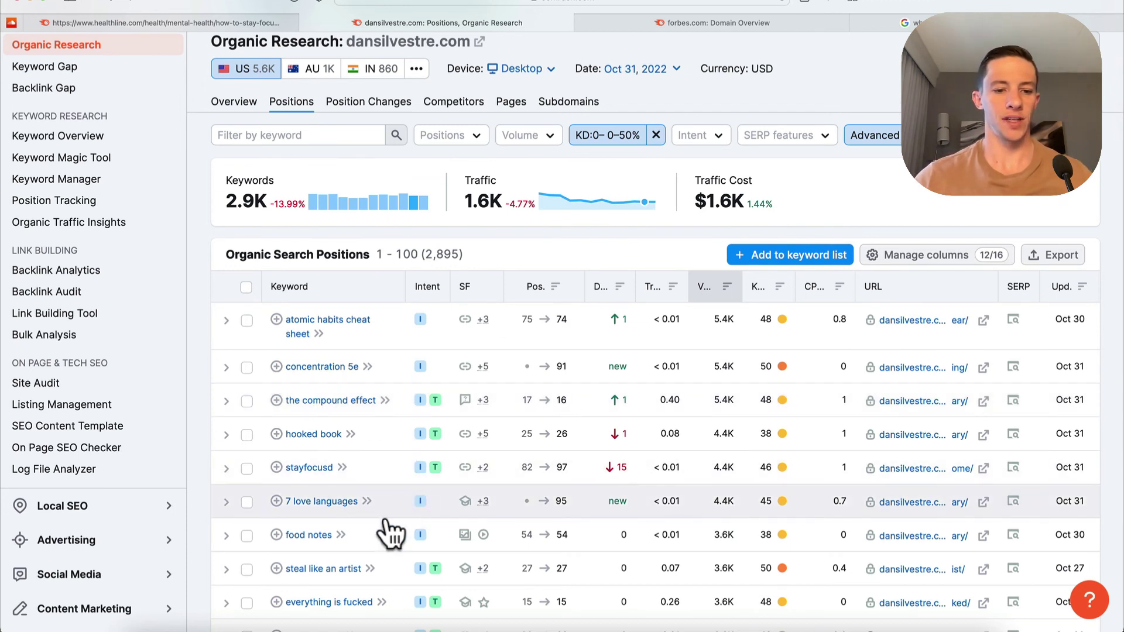
{"action": "scroll", "coordinate": [321, 583], "scroll_direction": "down", "scroll_amount": 5}
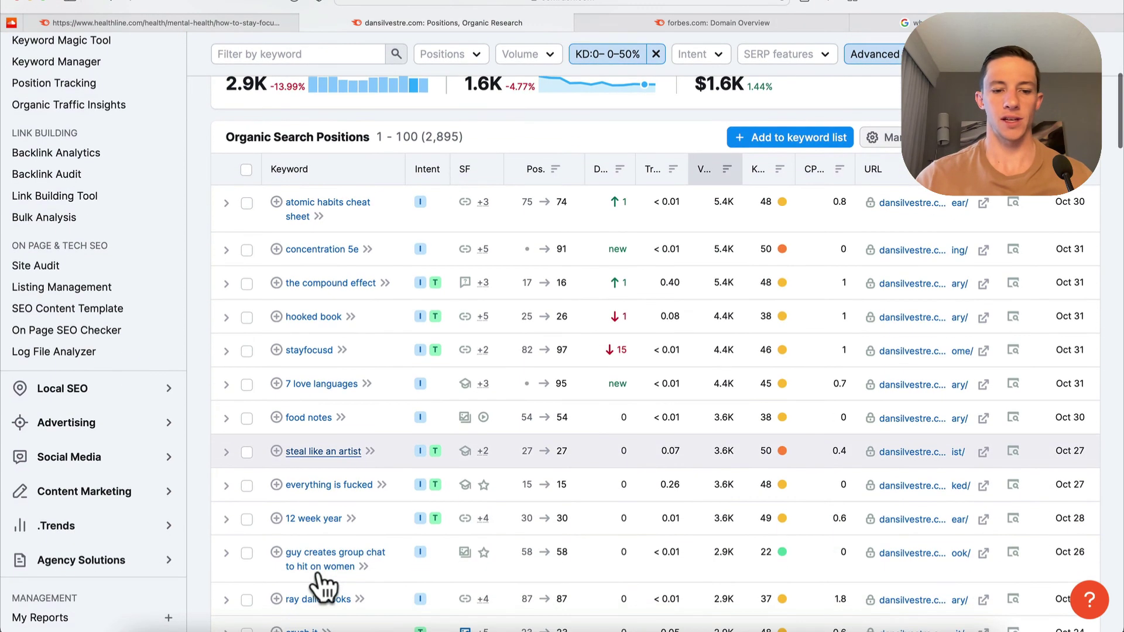
{"action": "scroll", "coordinate": [377, 430], "scroll_direction": "down", "scroll_amount": 1}
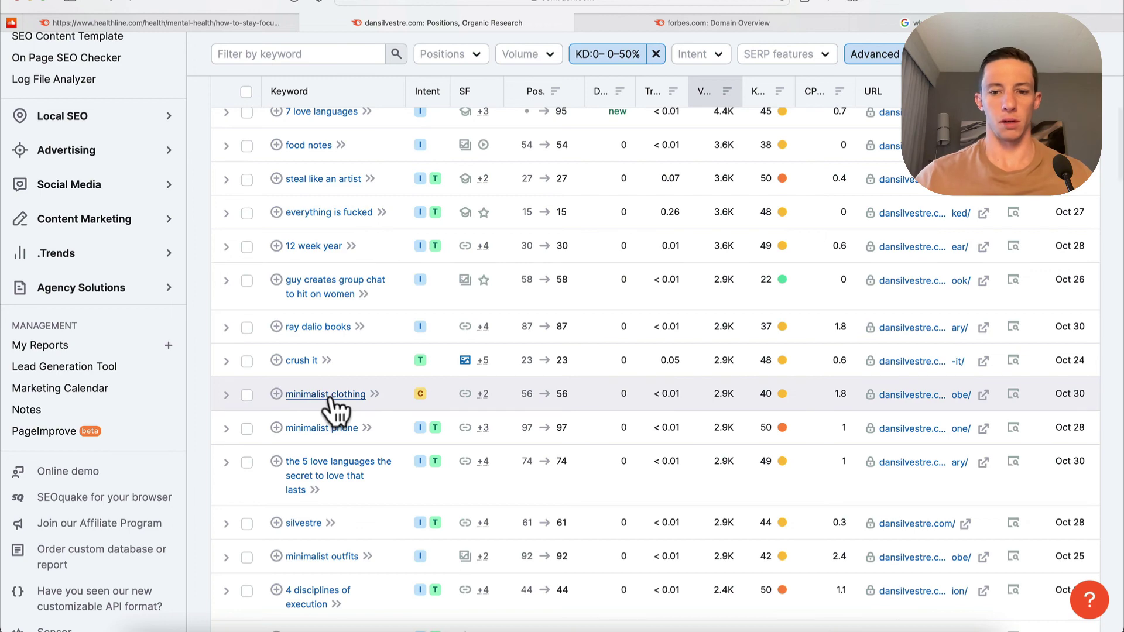
{"action": "scroll", "coordinate": [332, 404], "scroll_direction": "down", "scroll_amount": 1}
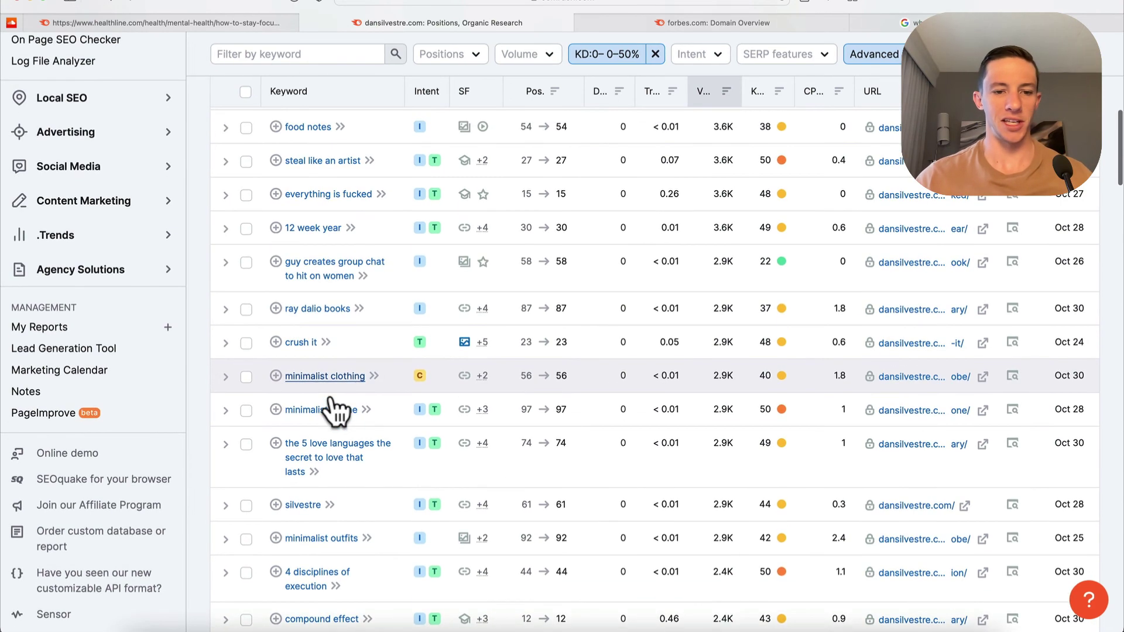
{"action": "scroll", "coordinate": [334, 406], "scroll_direction": "down", "scroll_amount": 3}
{"action": "scroll", "coordinate": [334, 410], "scroll_direction": "down", "scroll_amount": 5}
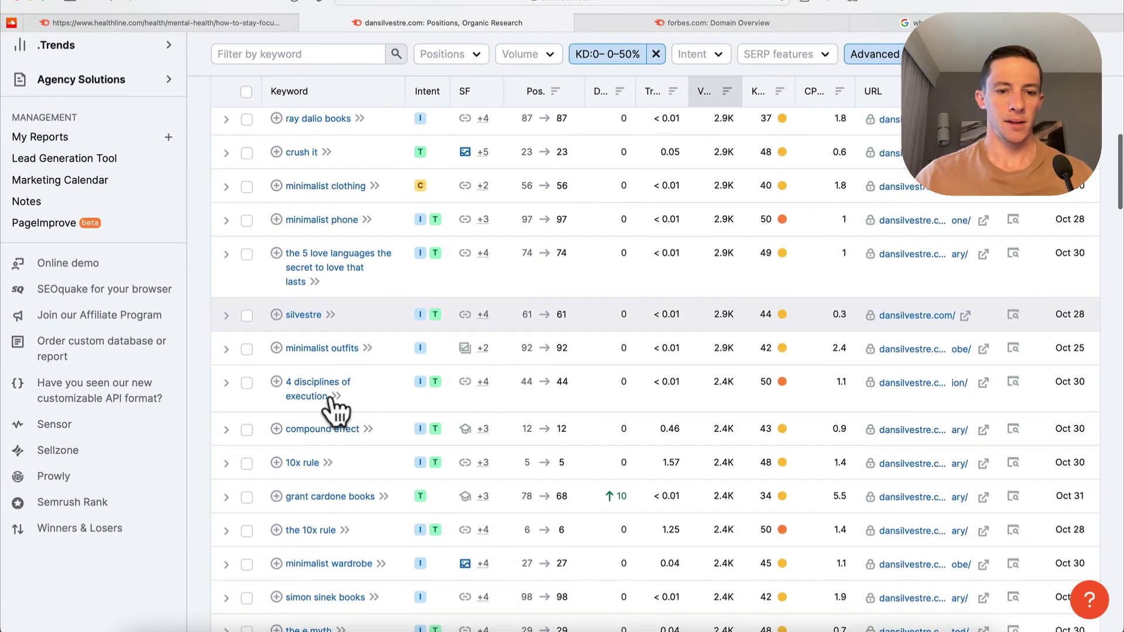
{"action": "scroll", "coordinate": [335, 411], "scroll_direction": "down", "scroll_amount": 4}
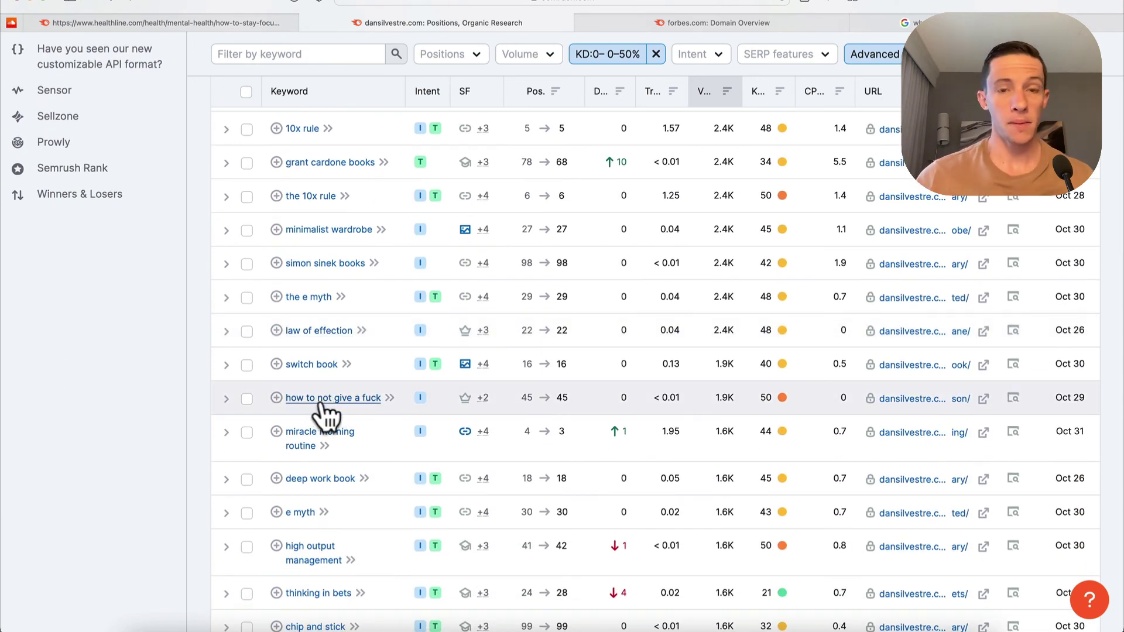
Examine the mid-volume keywords further down the dansilvestre.com positions list for more article topics.
{"action": "scroll", "coordinate": [393, 410], "scroll_direction": "down", "scroll_amount": 4}
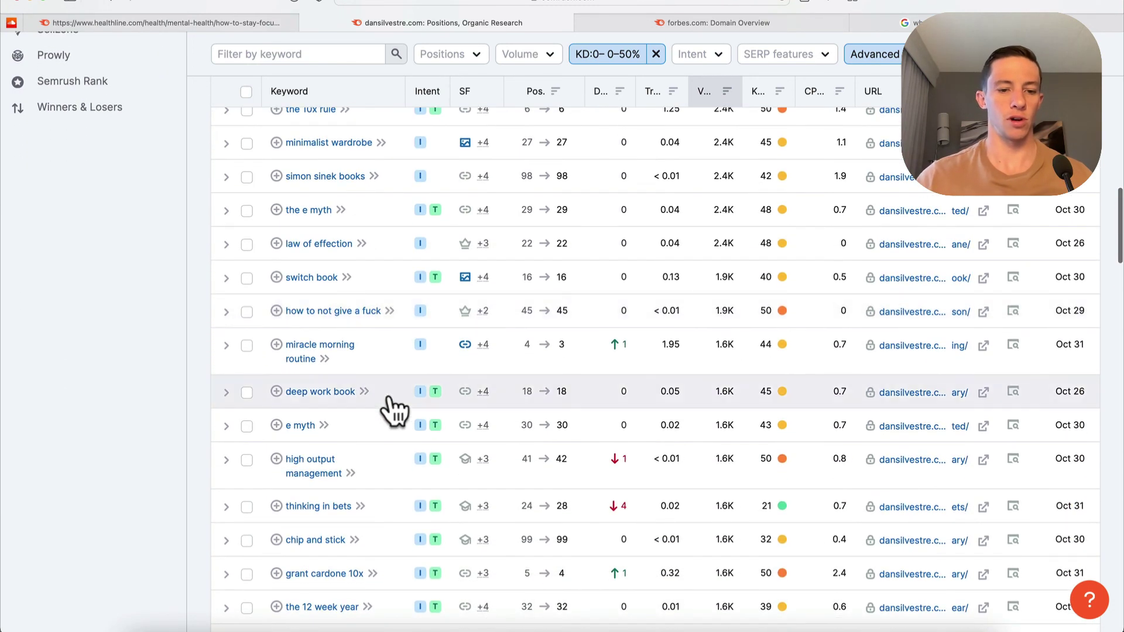
{"action": "scroll", "coordinate": [394, 410], "scroll_direction": "down", "scroll_amount": 5}
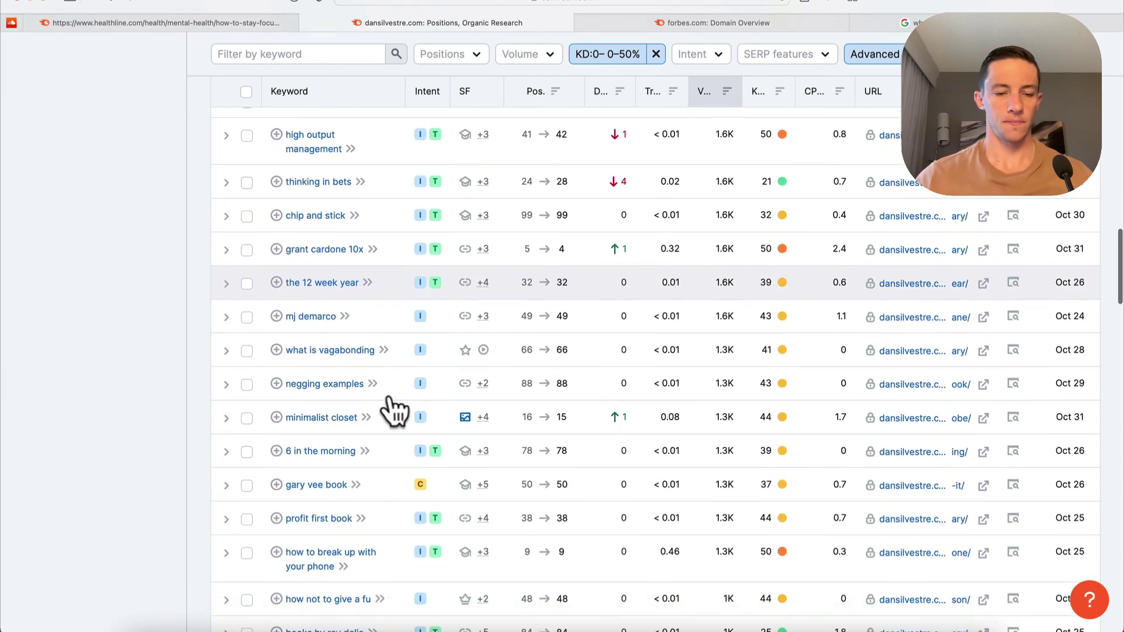
{"action": "scroll", "coordinate": [345, 356], "scroll_direction": "down", "scroll_amount": 5}
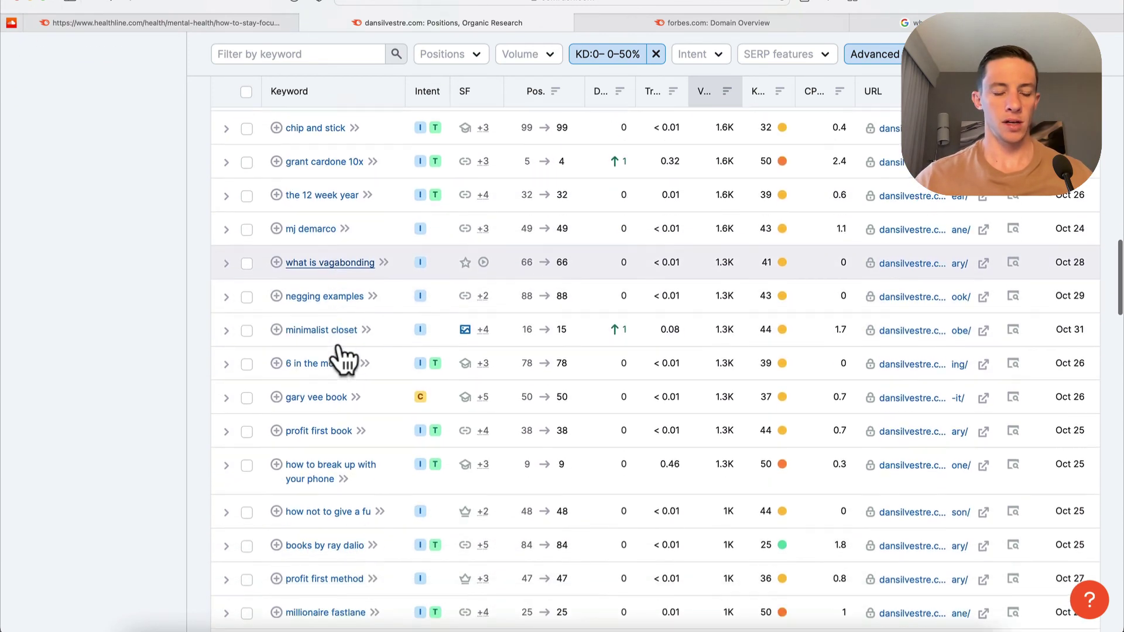
{"action": "scroll", "coordinate": [344, 358], "scroll_direction": "down", "scroll_amount": 6}
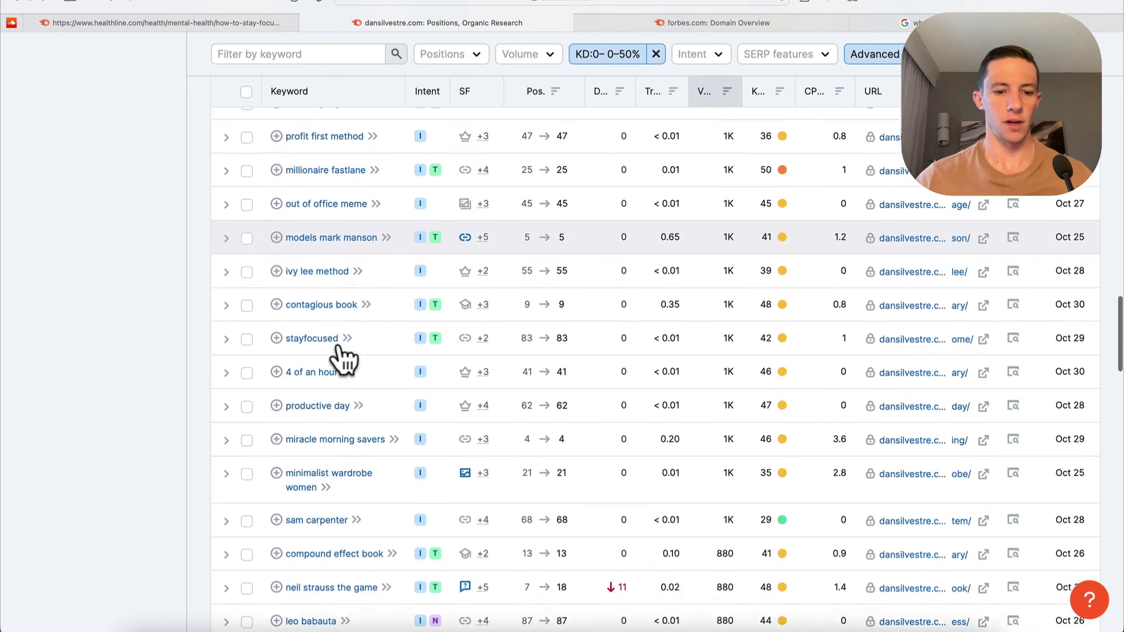
Sort the dansilvestre.com organic search positions by traffic.
{"action": "scroll", "coordinate": [344, 359], "scroll_direction": "up", "scroll_amount": 20}
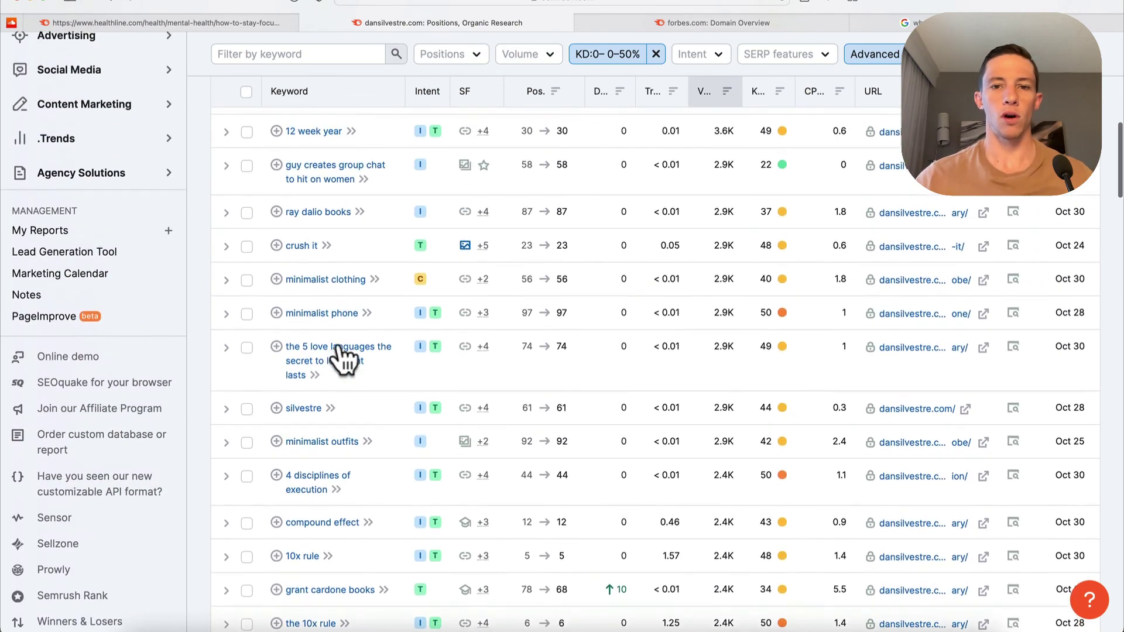
{"action": "scroll", "coordinate": [656, 375], "scroll_direction": "down", "scroll_amount": 1}
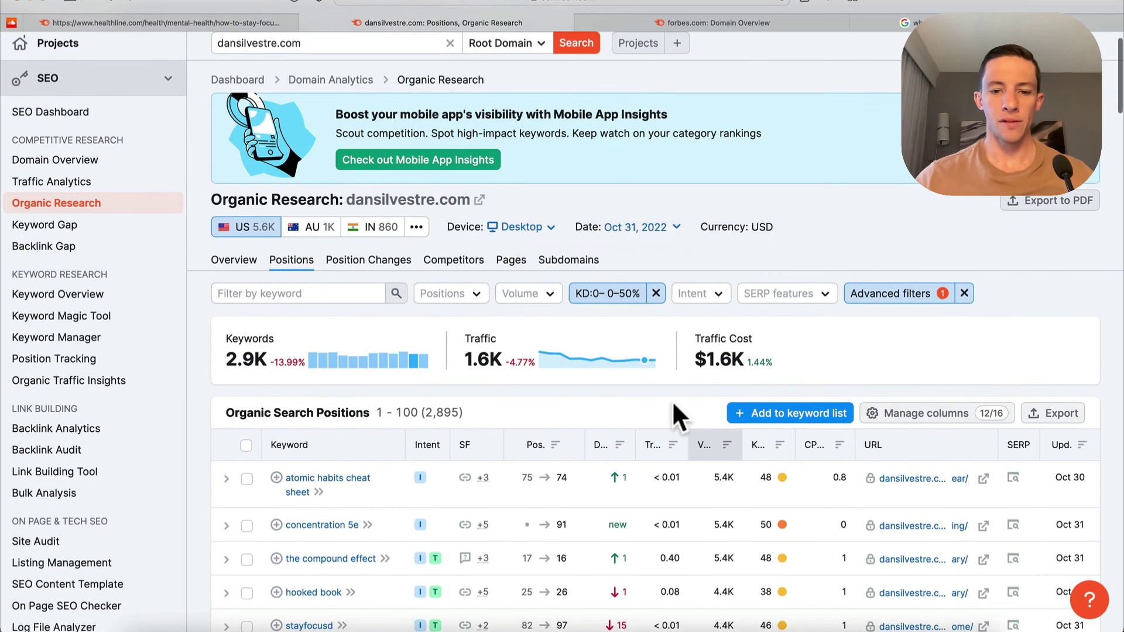
{"action": "left_click", "coordinate": [651, 447]}
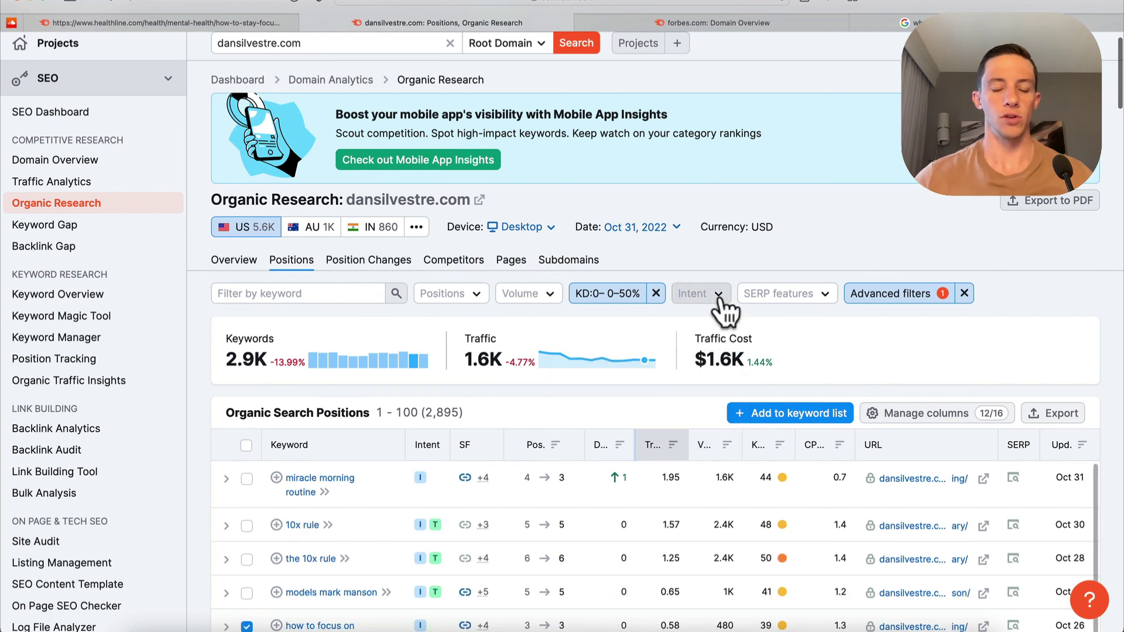